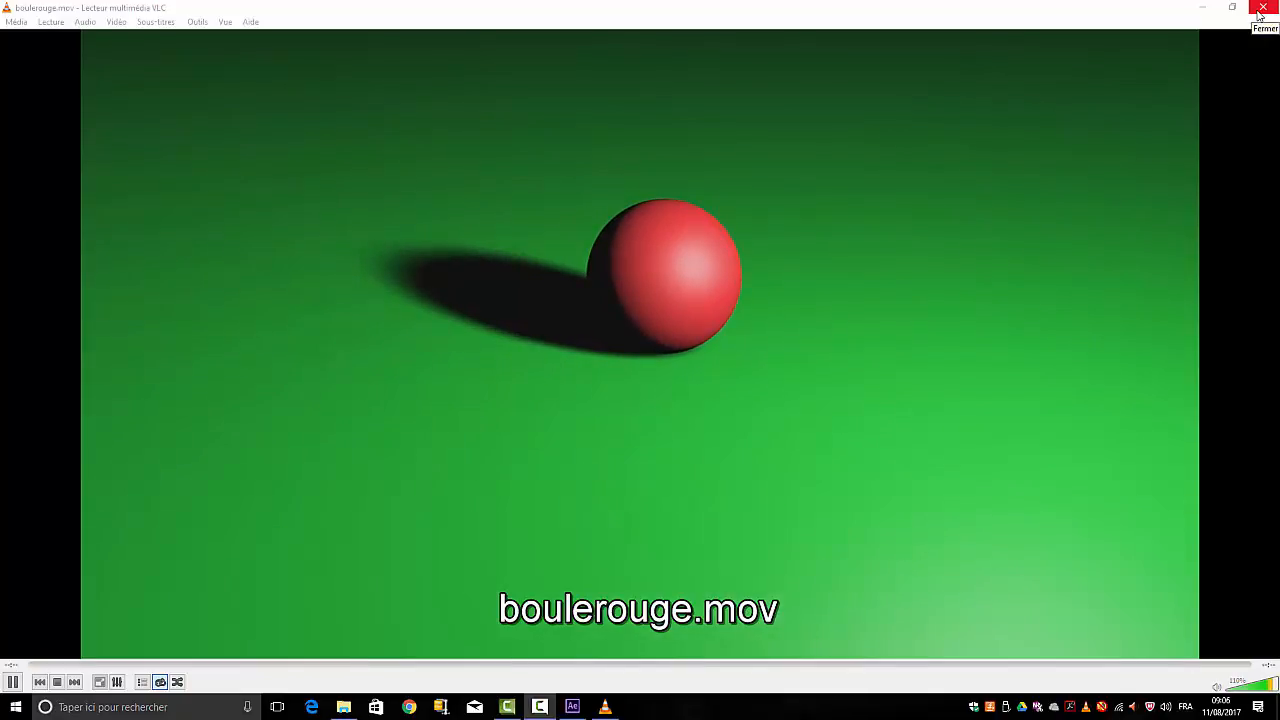
Close the video preview and create a new MAXON CINEMA 4D file named tutocineware.c4d from After Effects.
left_click(1262, 10)
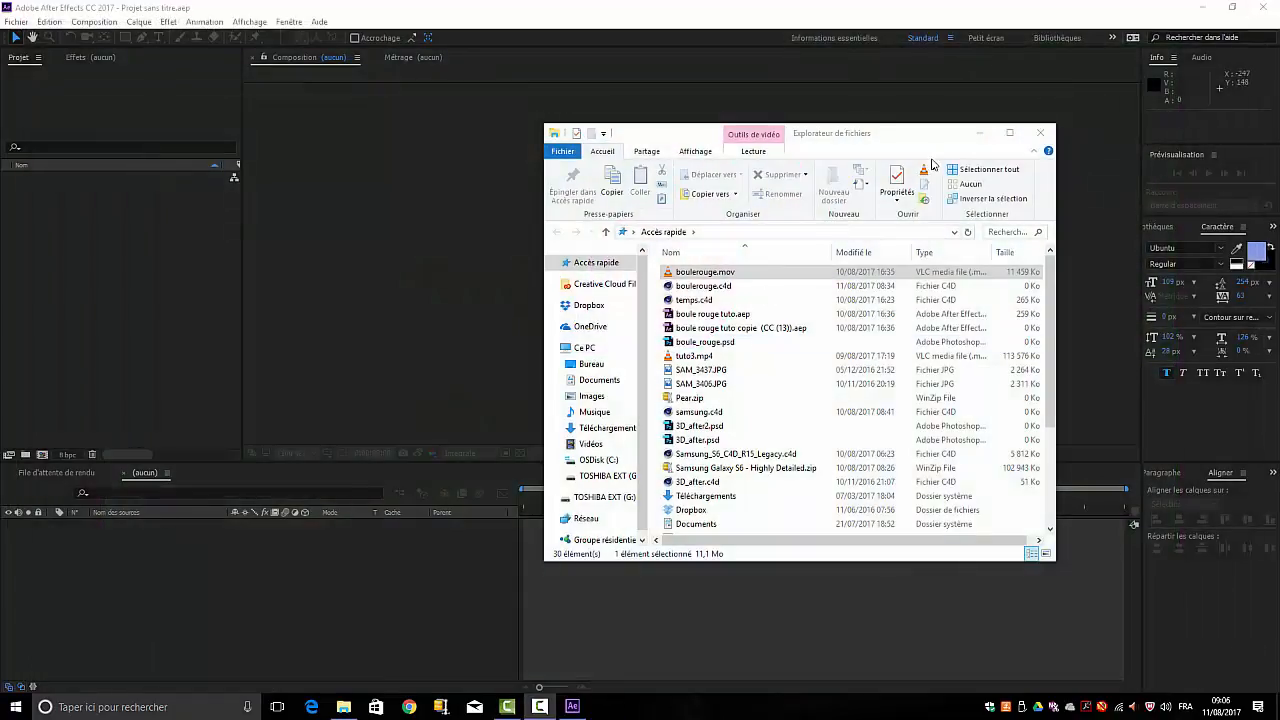
left_click(978, 138)
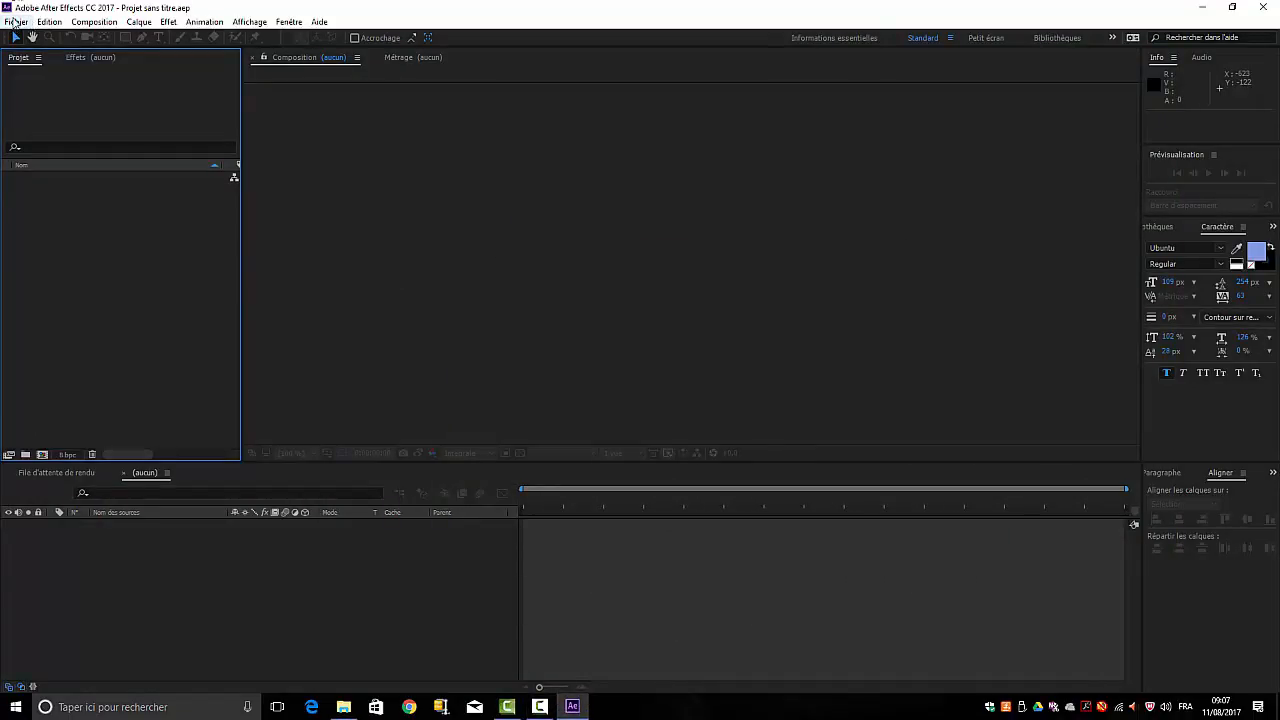
left_click(16, 21)
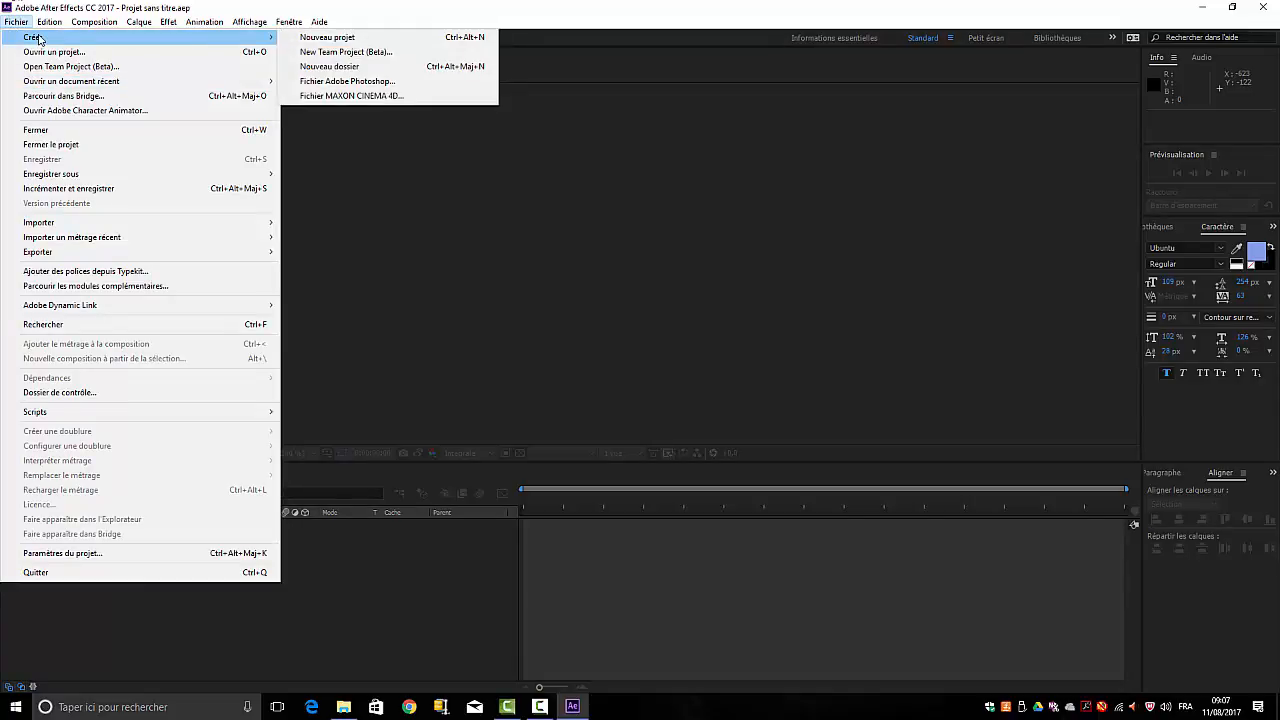
mouse_move(150, 37)
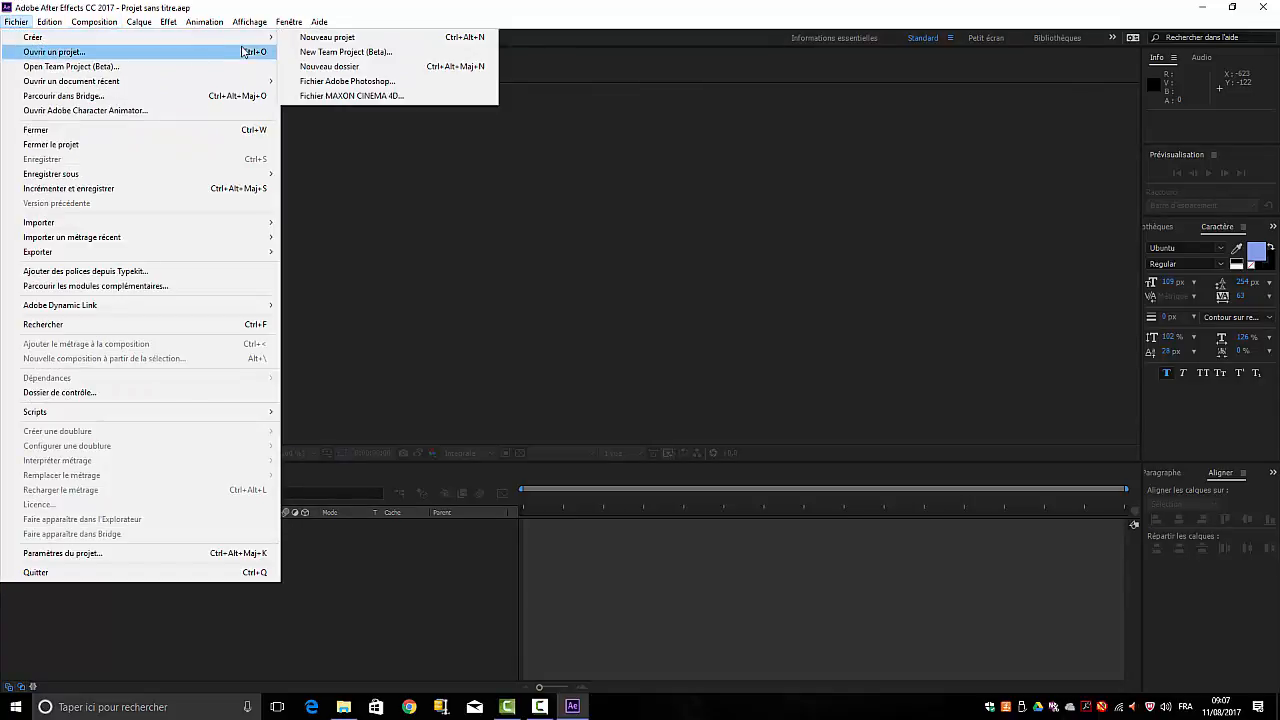
left_click(326, 96)
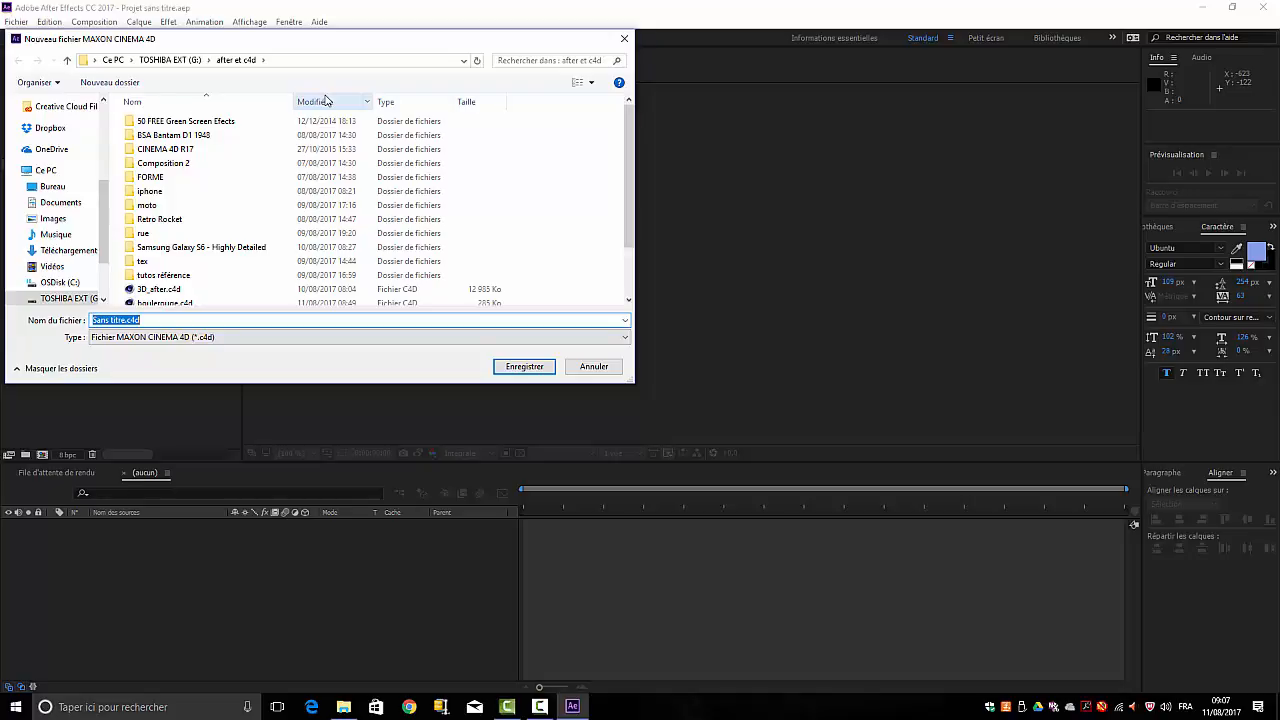
type("tut")
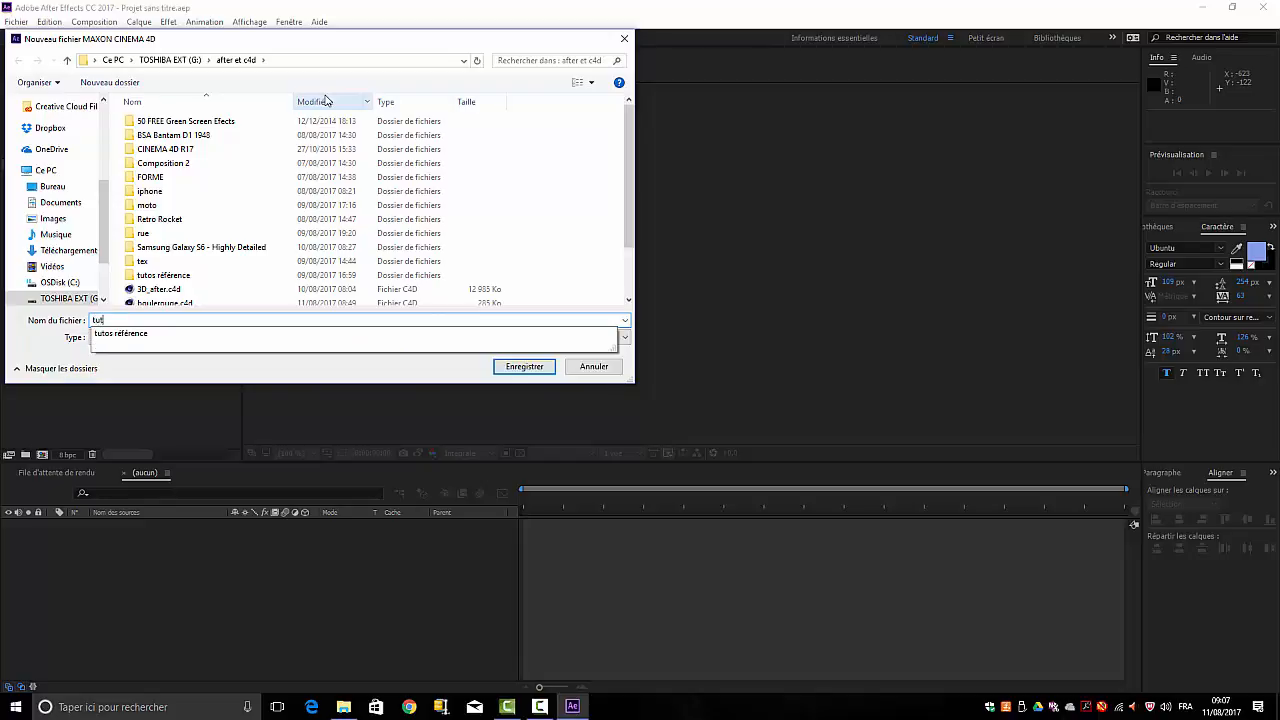
type("oc")
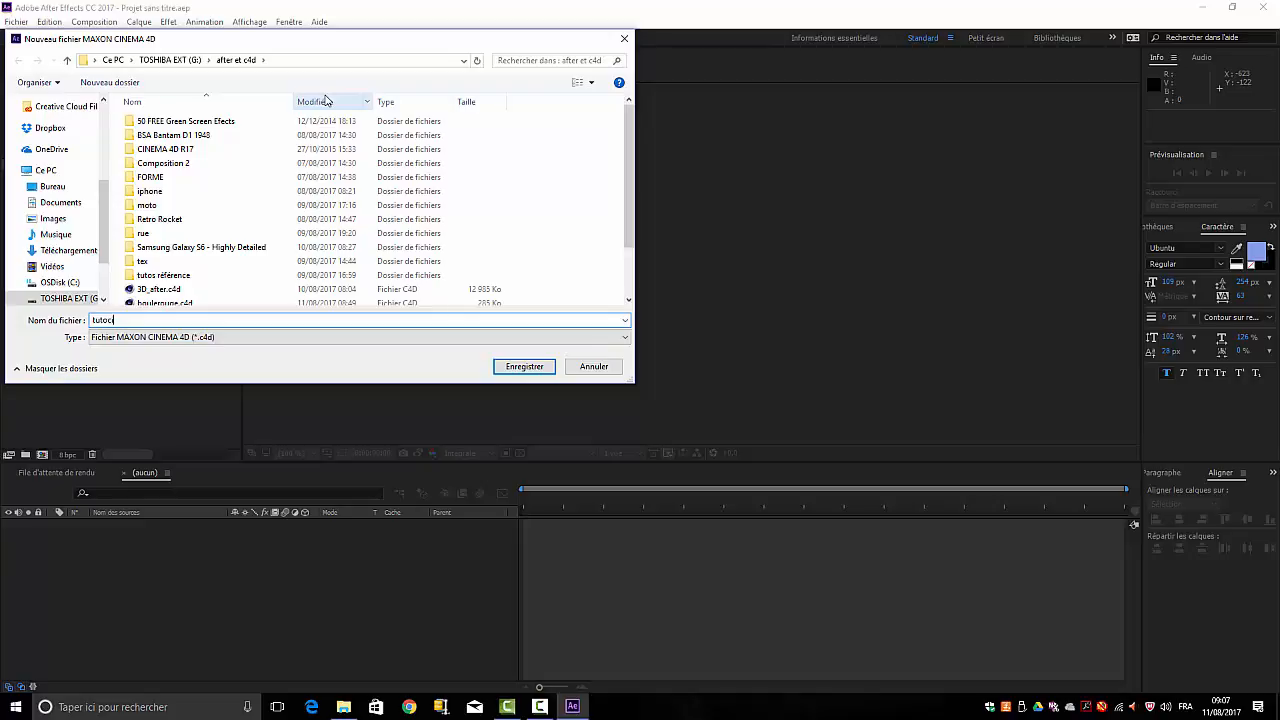
type("ineware.c4d")
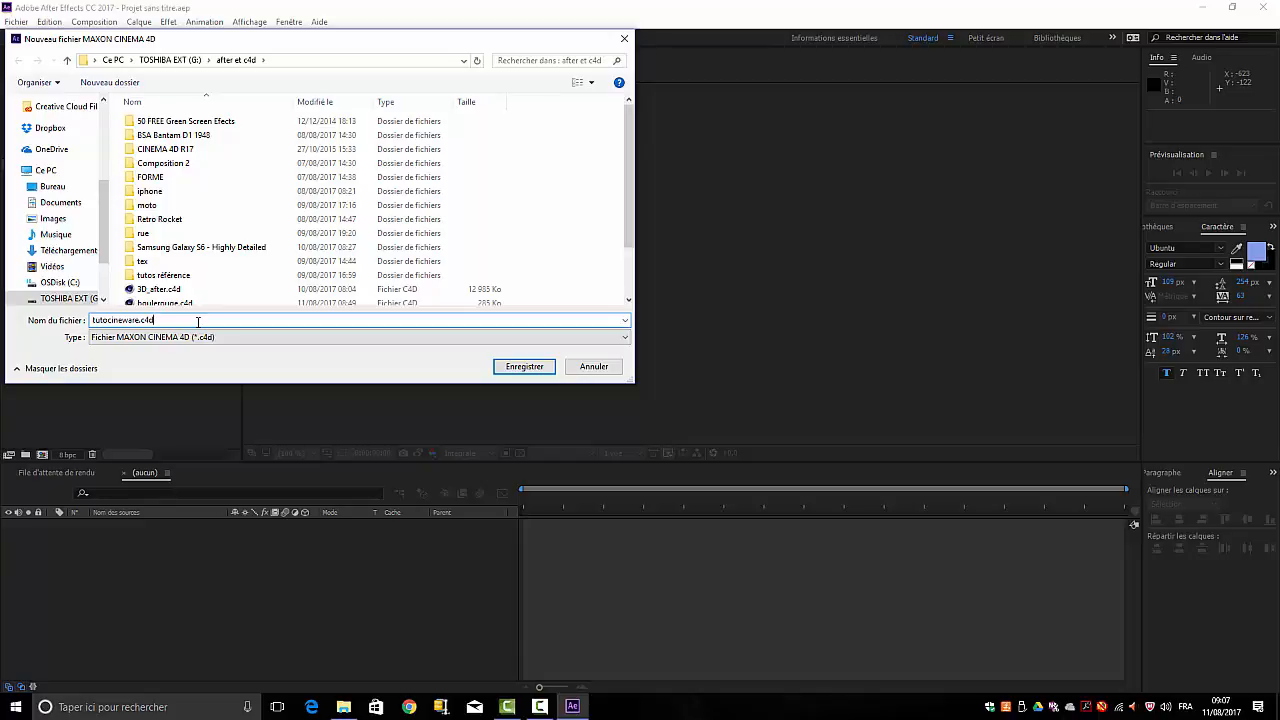
key("Return")
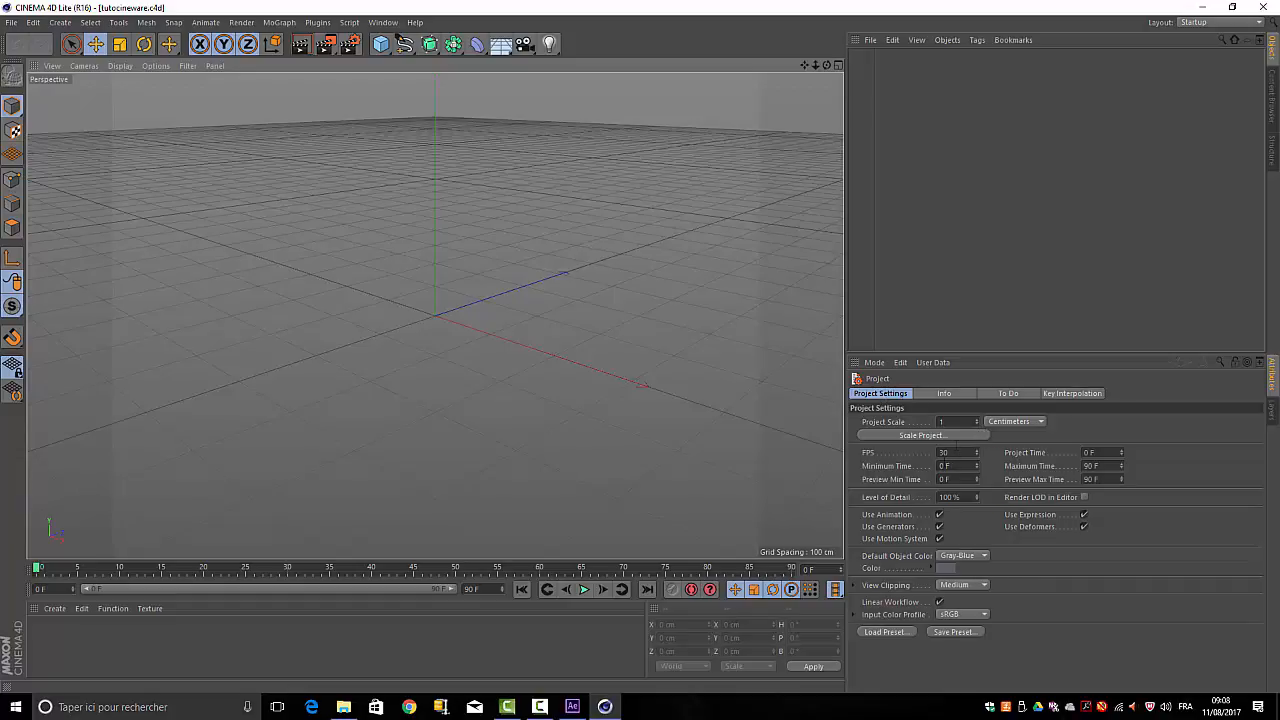
Set the project's frame rate to 25 FPS.
double_click(942, 452)
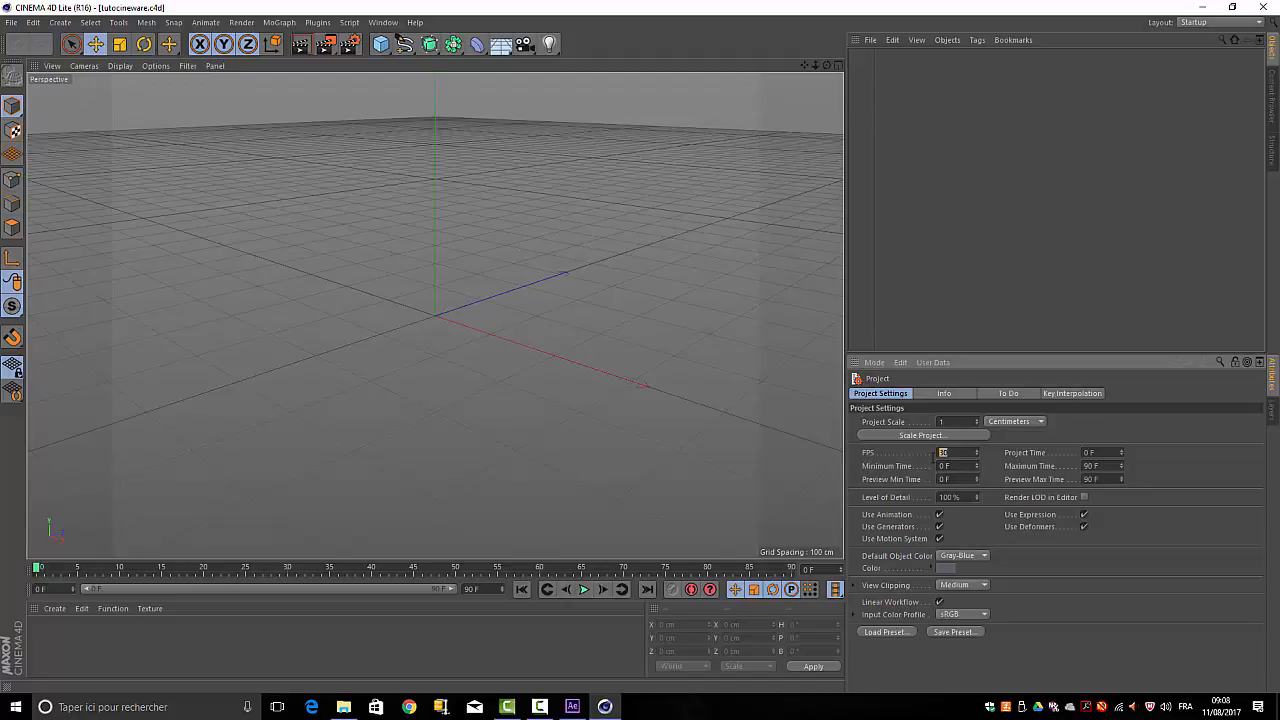
type("25")
key("Return")
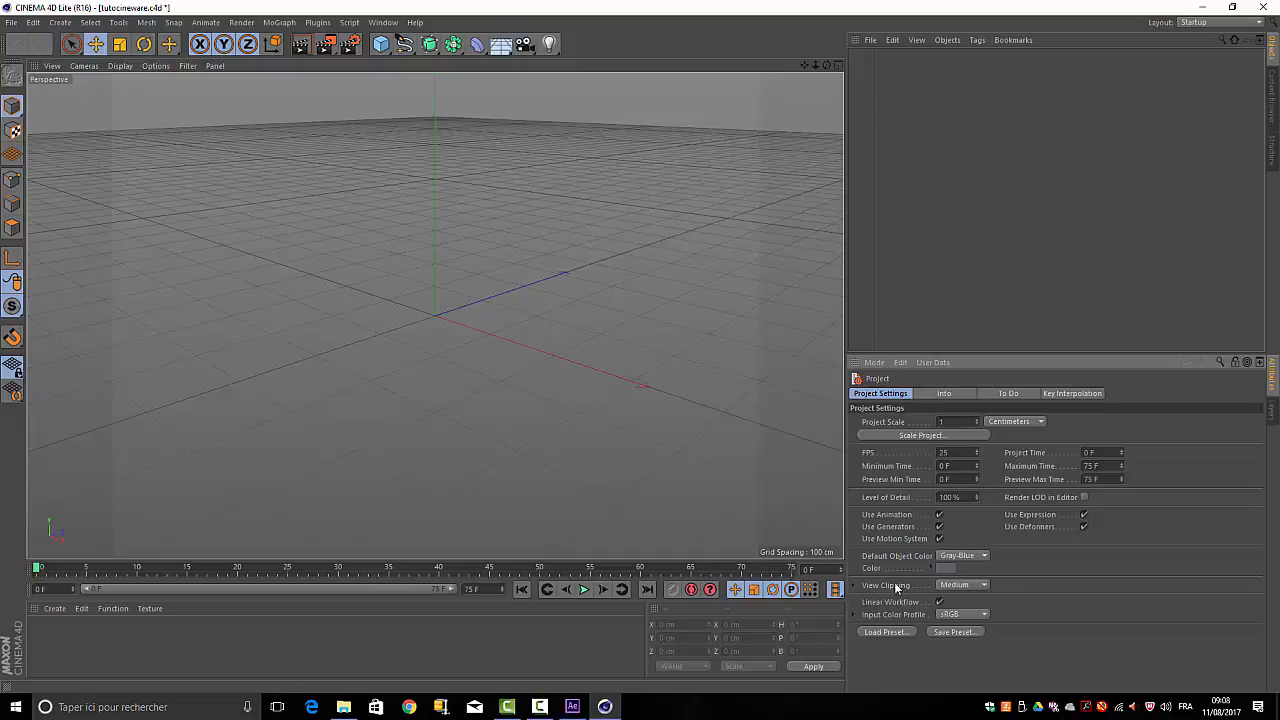
left_click(985, 590)
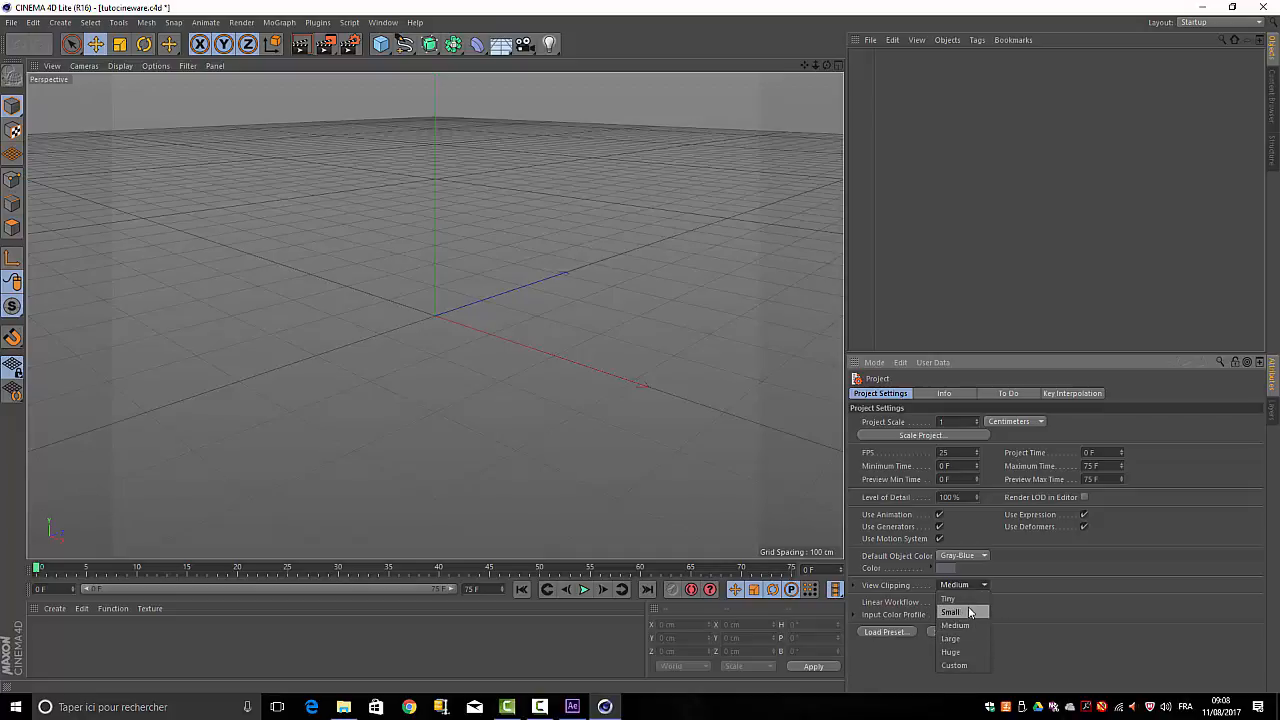
left_click(1109, 654)
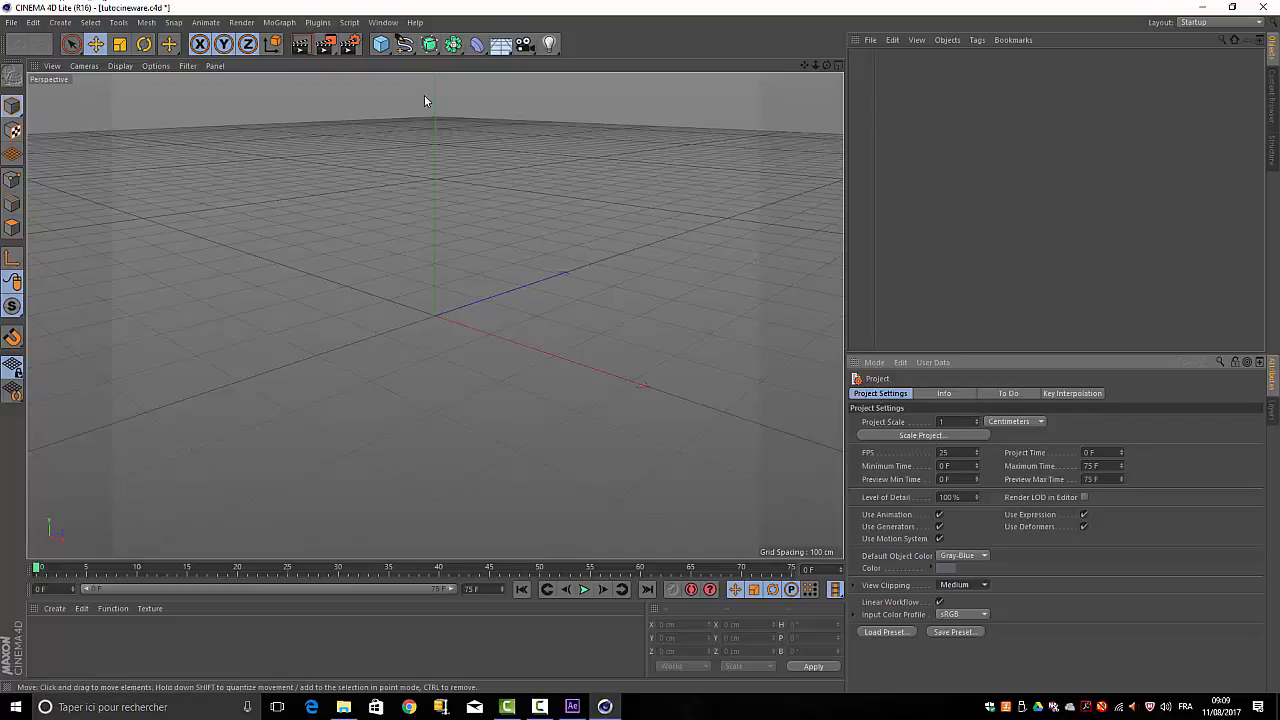
Set the render output size to 1280 pixels wide by 720 pixels high.
left_click(353, 47)
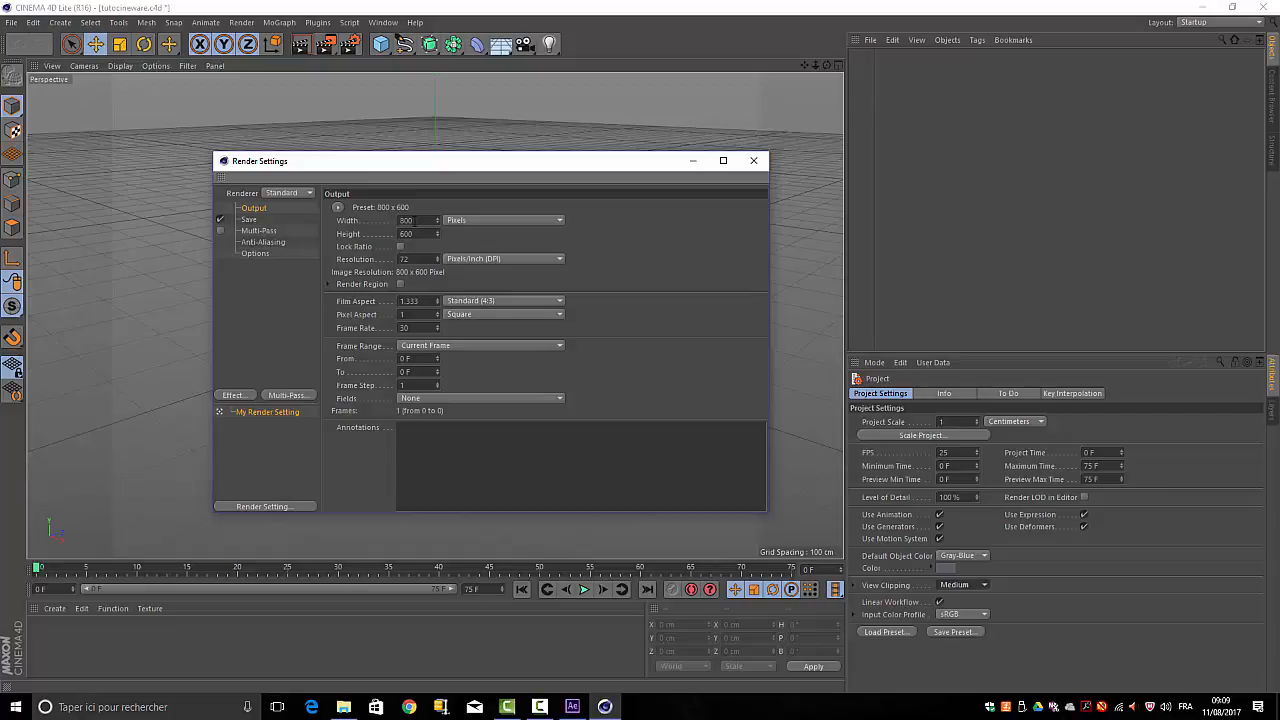
double_click(409, 220)
type("12")
key("Tab")
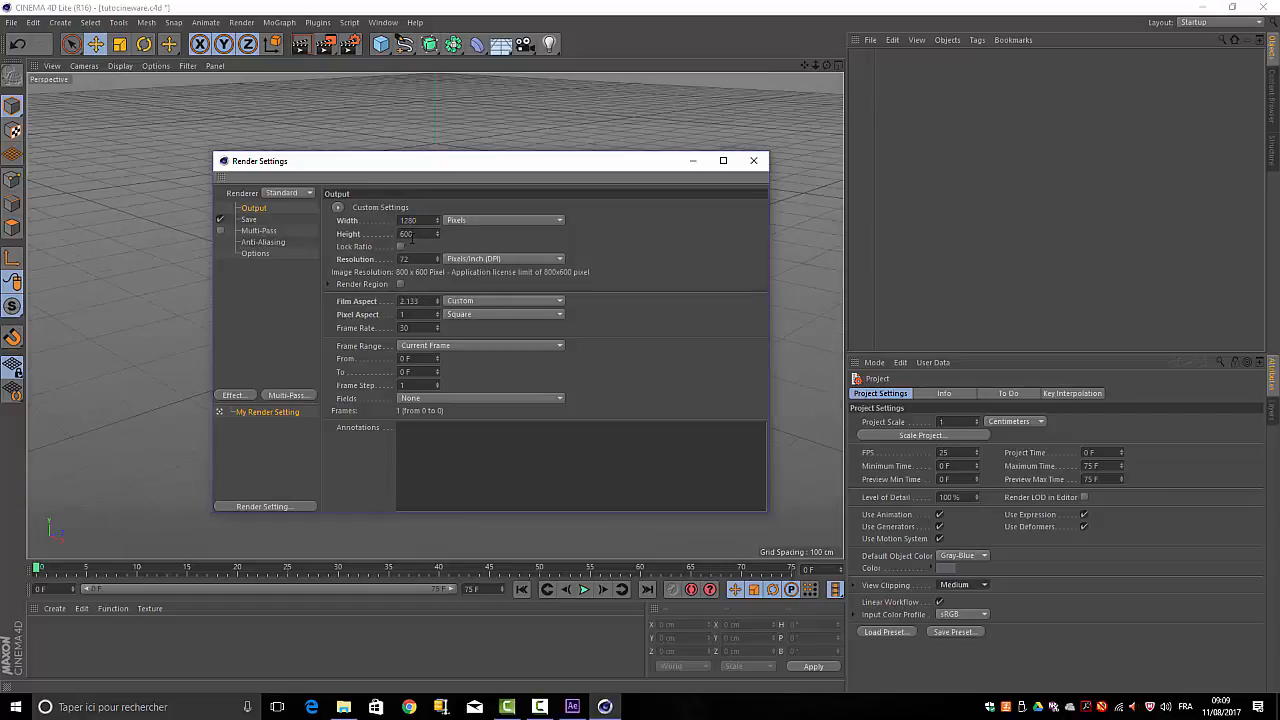
left_click_drag(409, 233, 383, 236)
type("720")
key("Return")
Set the render output's film aspect to HDTV (16:9) and lock the width-to-height ratio.
left_click(560, 304)
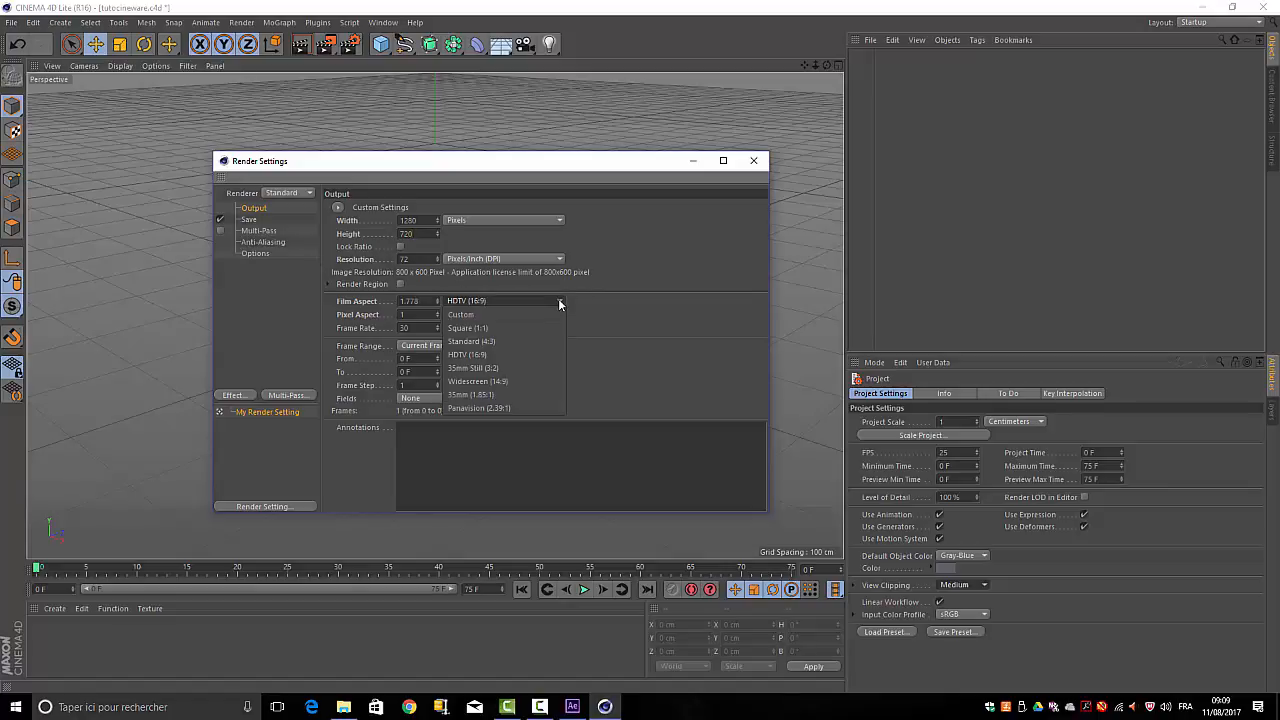
left_click(482, 353)
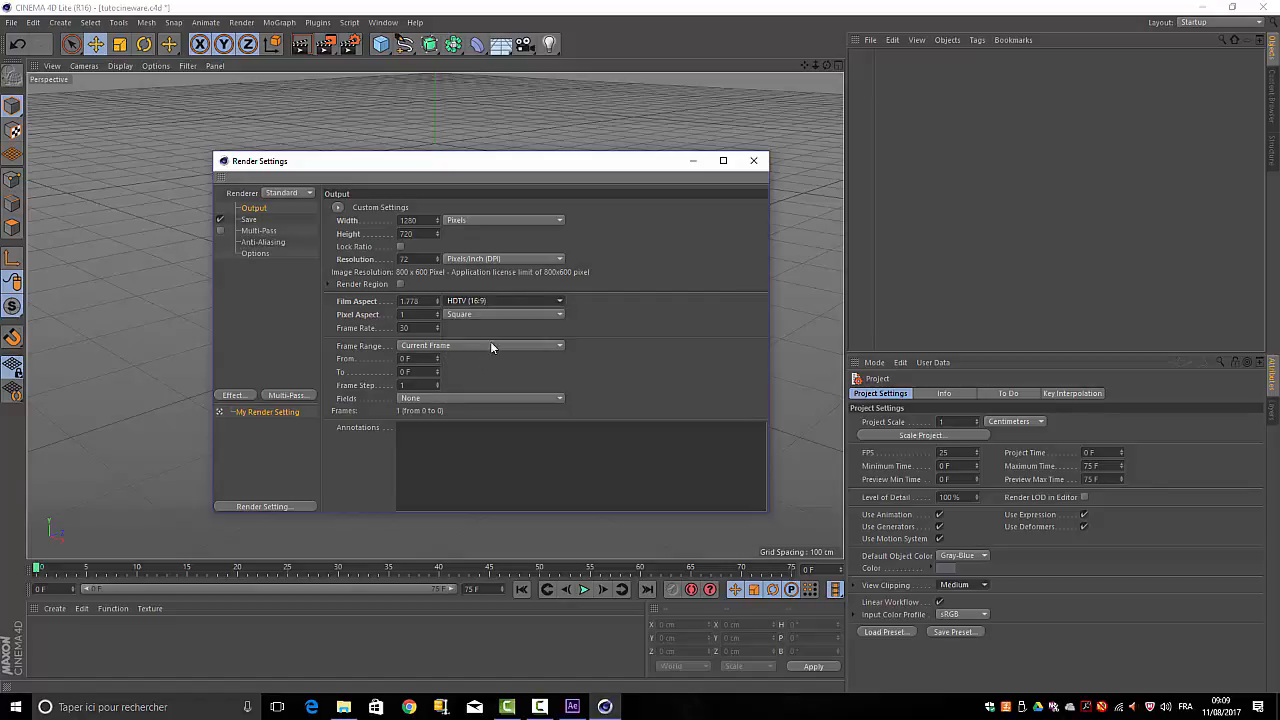
left_click(400, 246)
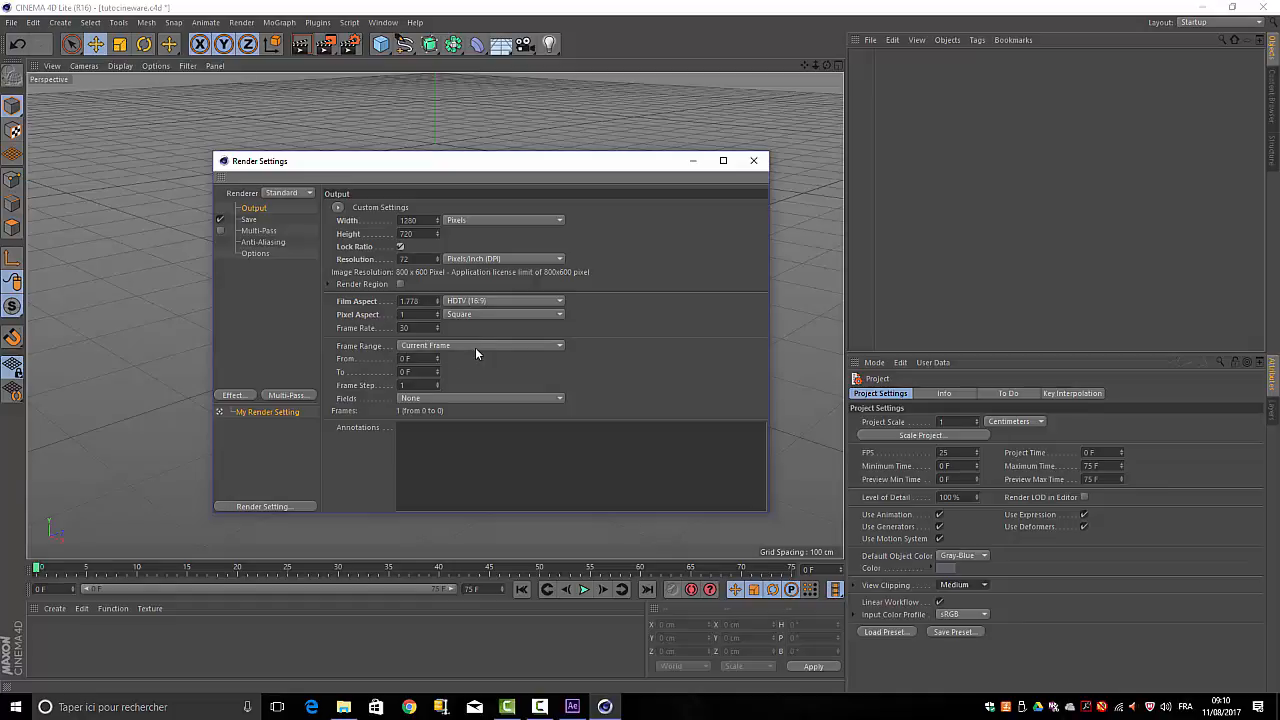
Set the render frame range to All Frames and close the render settings.
left_click(558, 346)
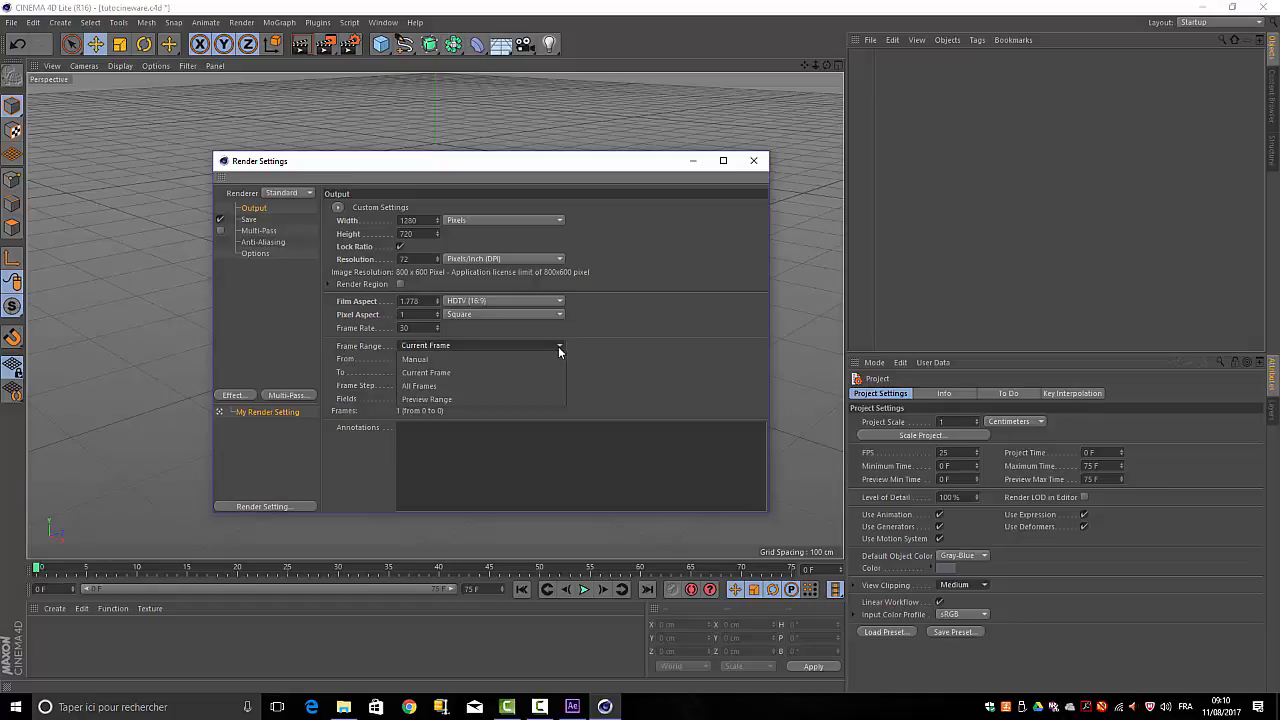
left_click(463, 385)
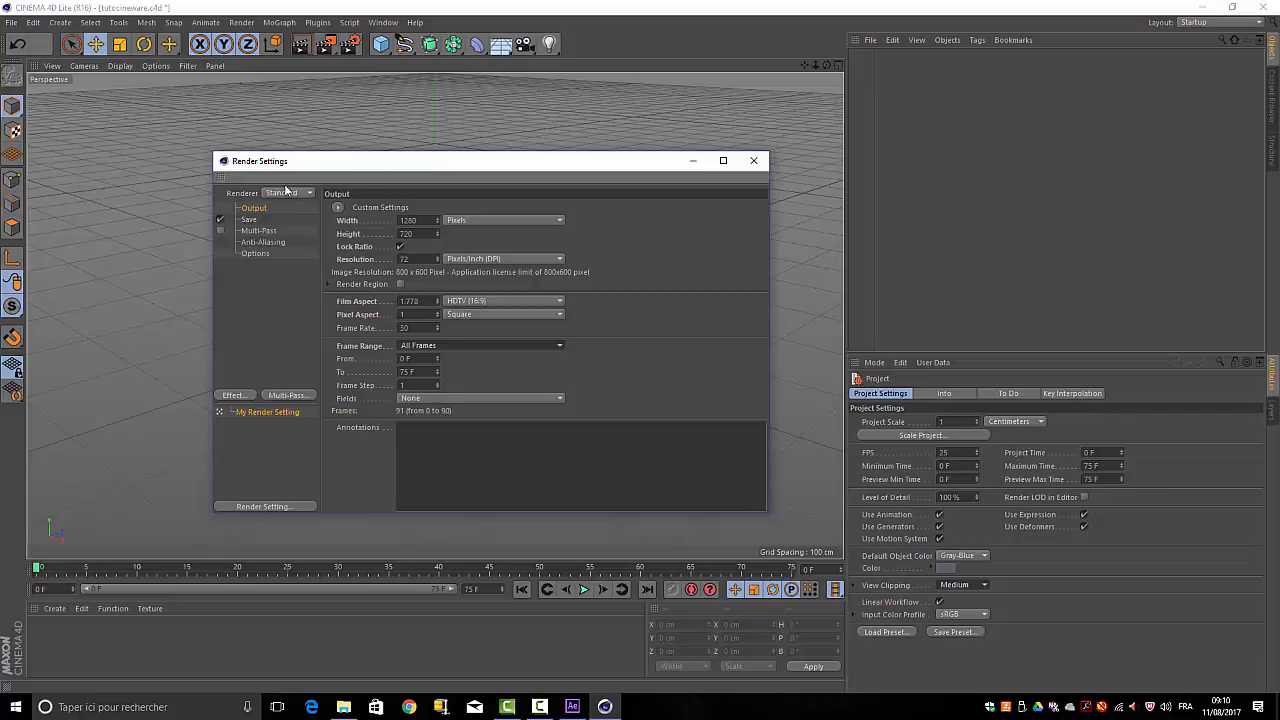
left_click(754, 161)
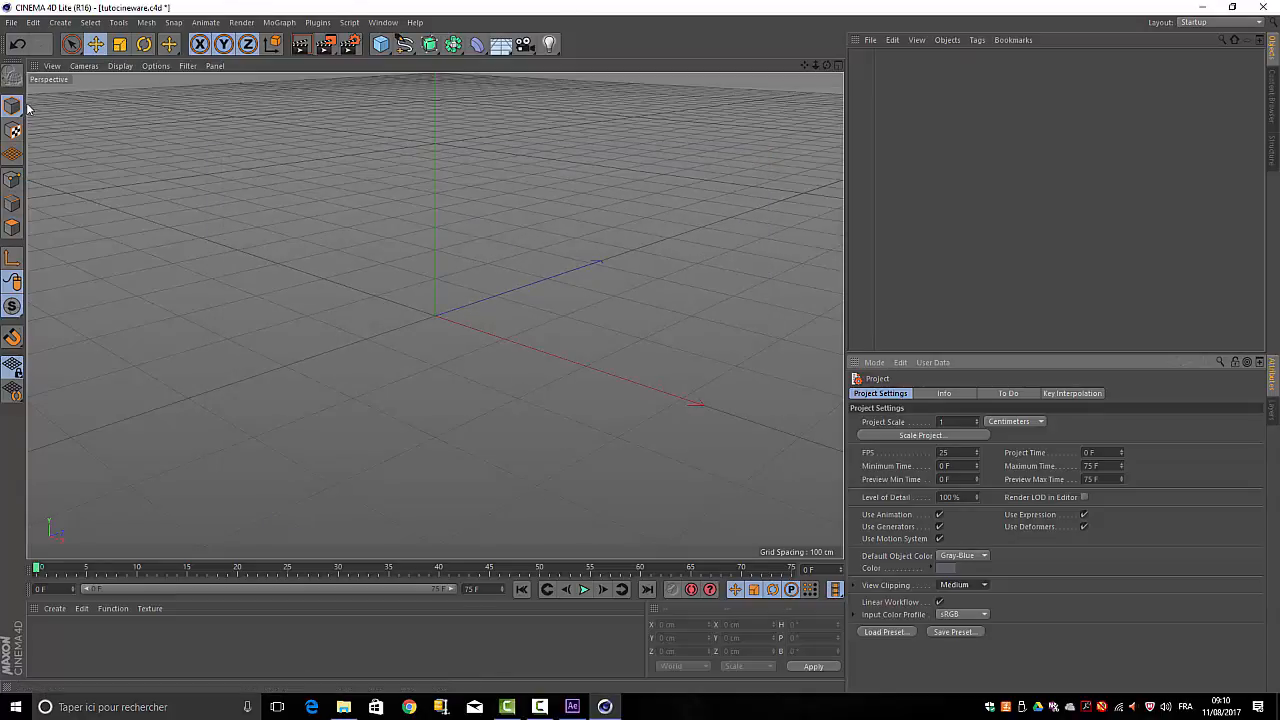
Add a Floor environment object and a Sphere primitive to the scene.
left_click(51, 24)
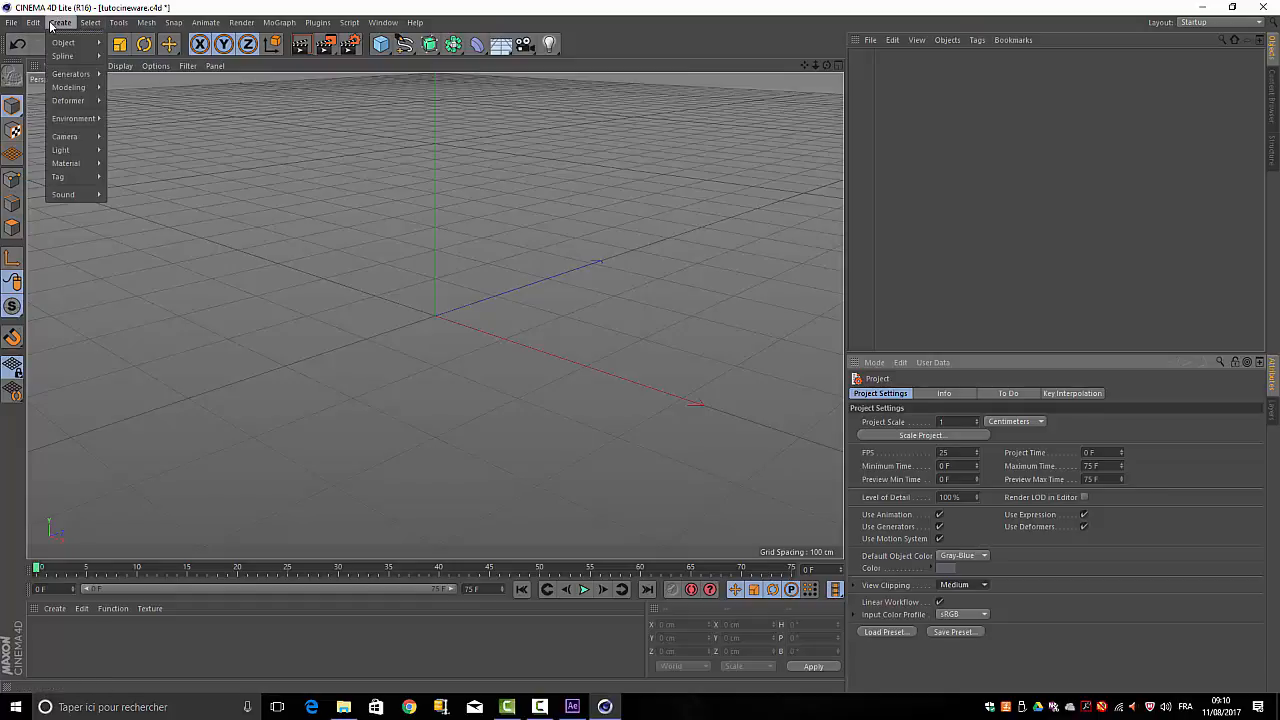
mouse_move(79, 117)
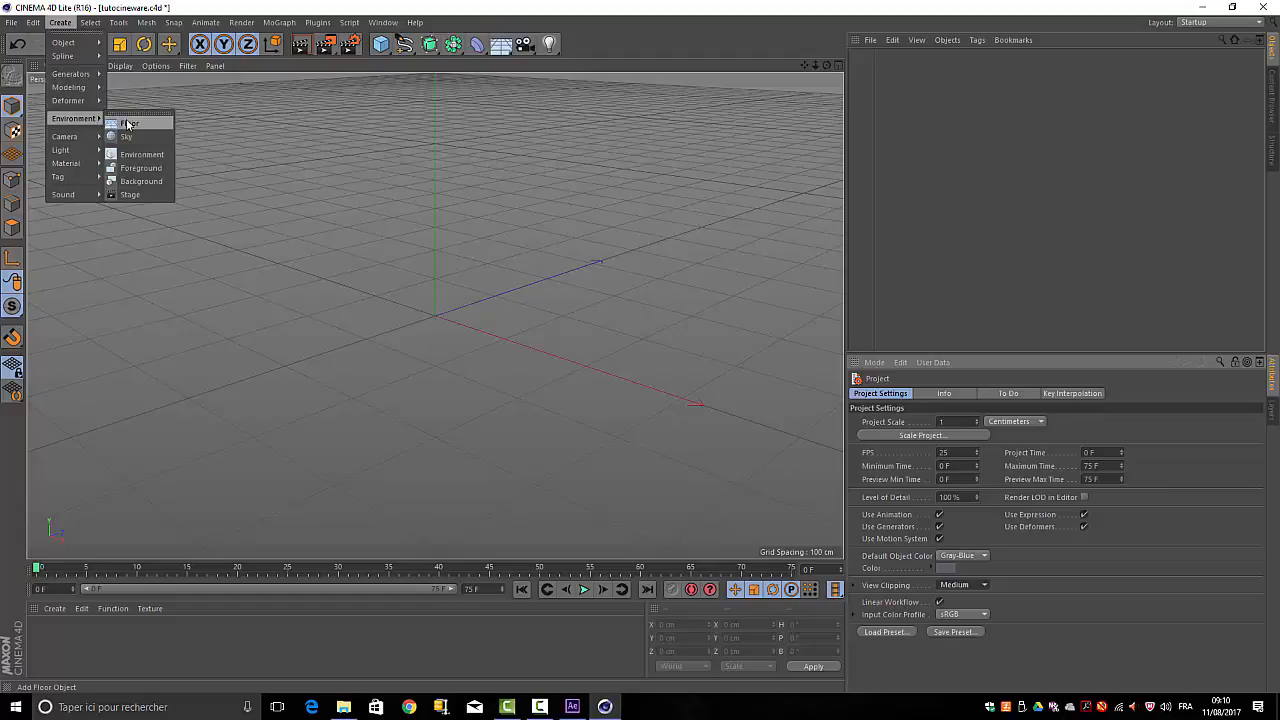
left_click(129, 124)
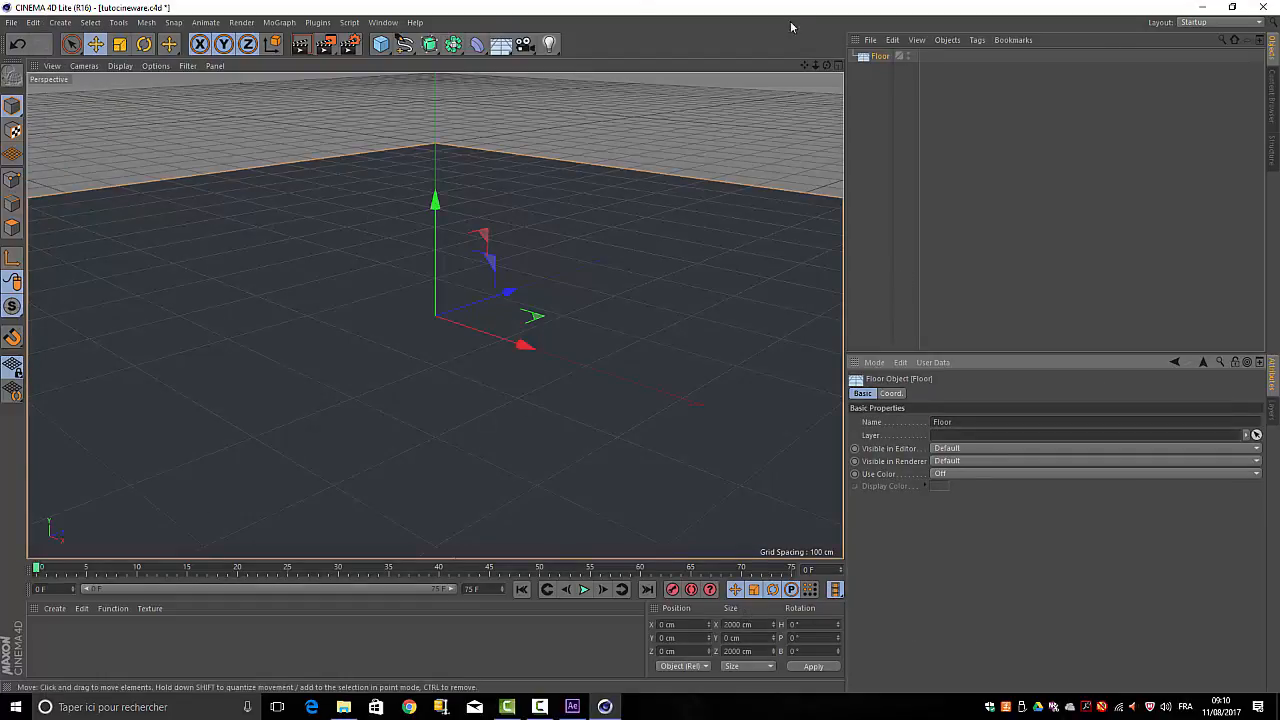
left_click(57, 22)
mouse_move(70, 45)
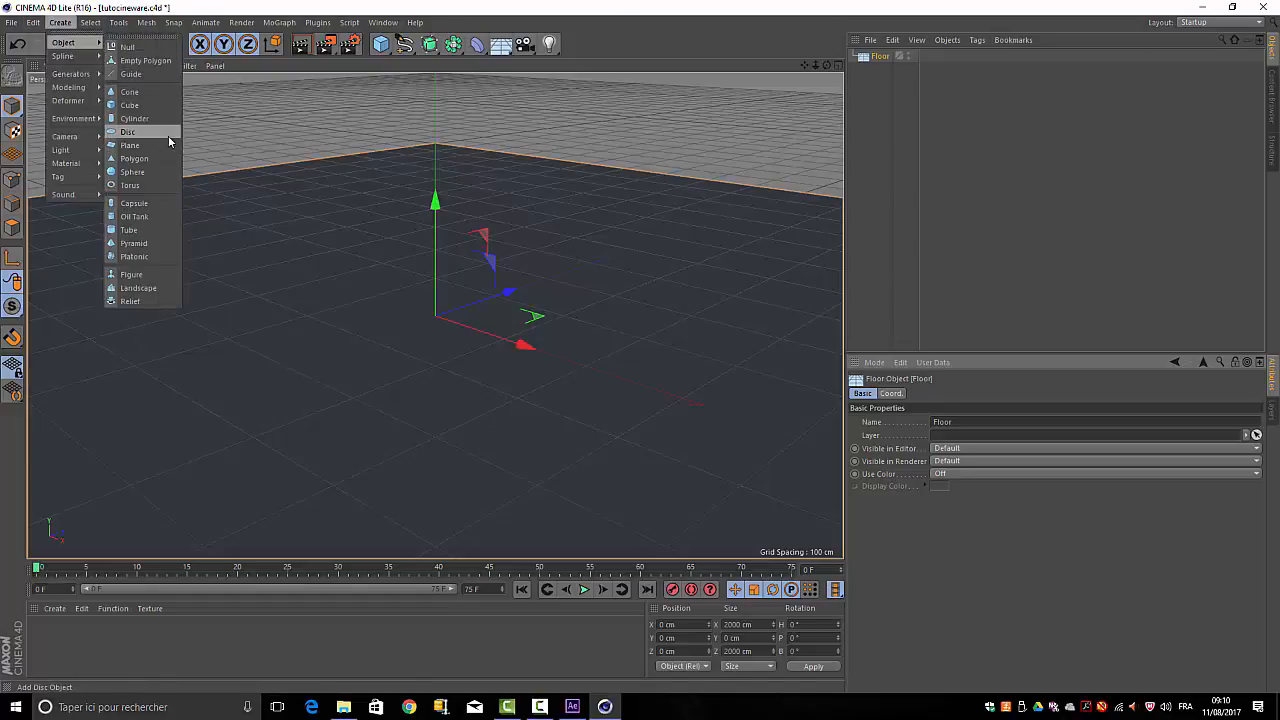
left_click(133, 172)
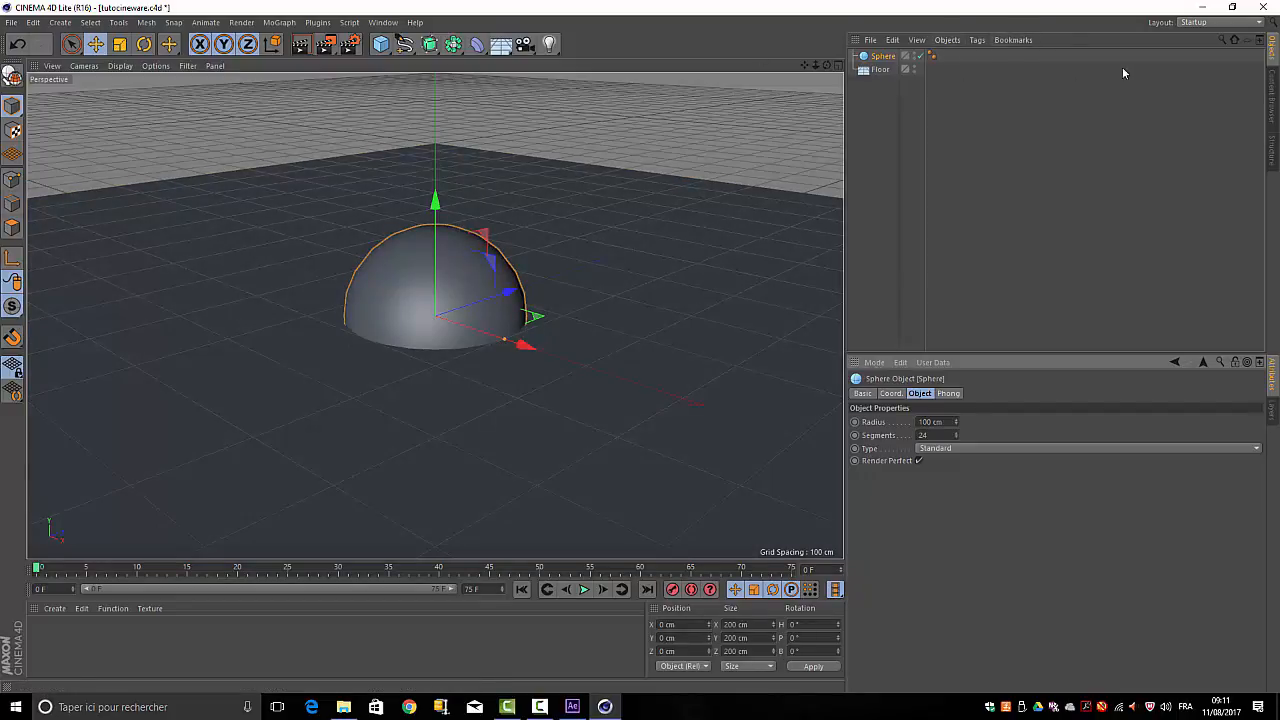
left_click(932, 57)
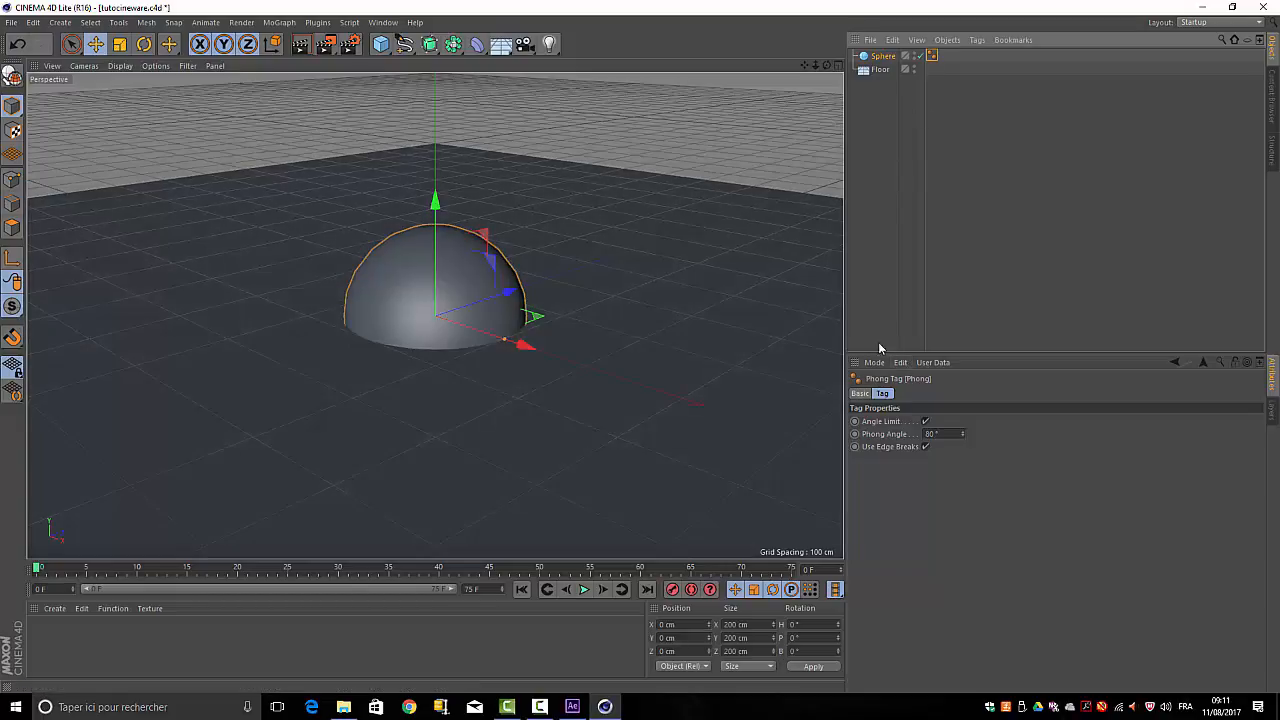
left_click(33, 24)
left_click(50, 44)
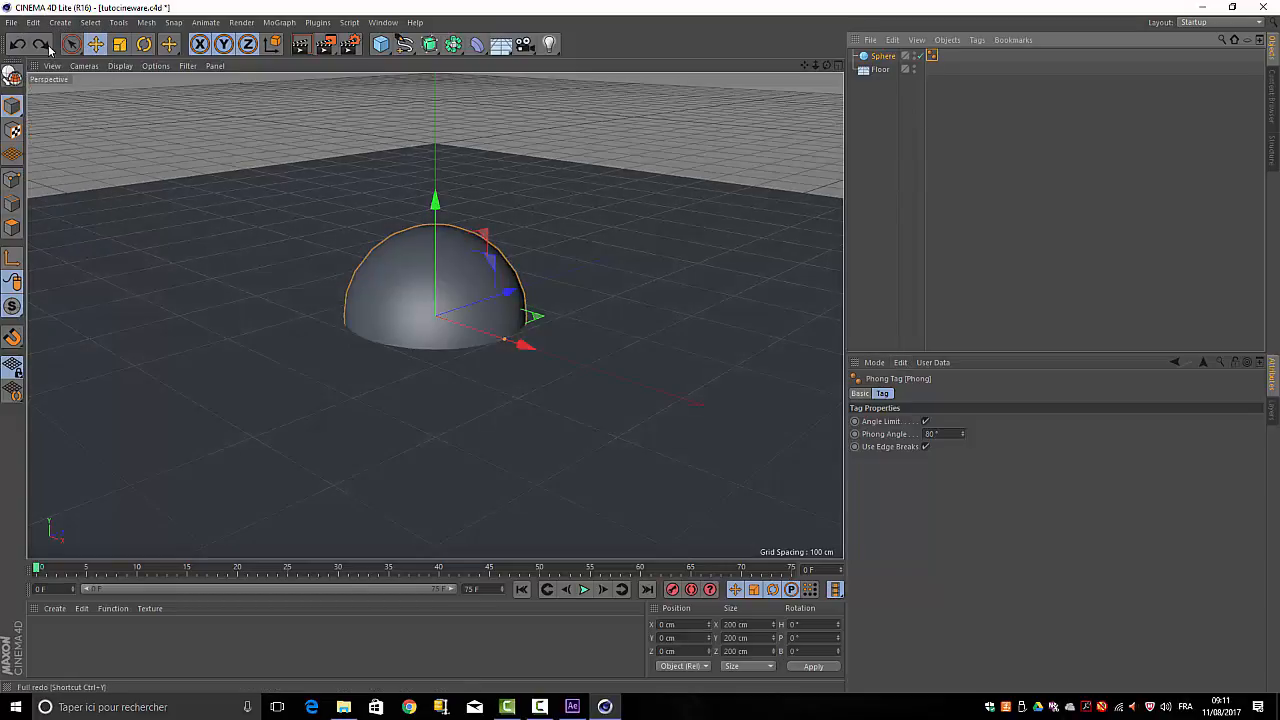
Rename the sphere object as boule.
left_click(878, 56)
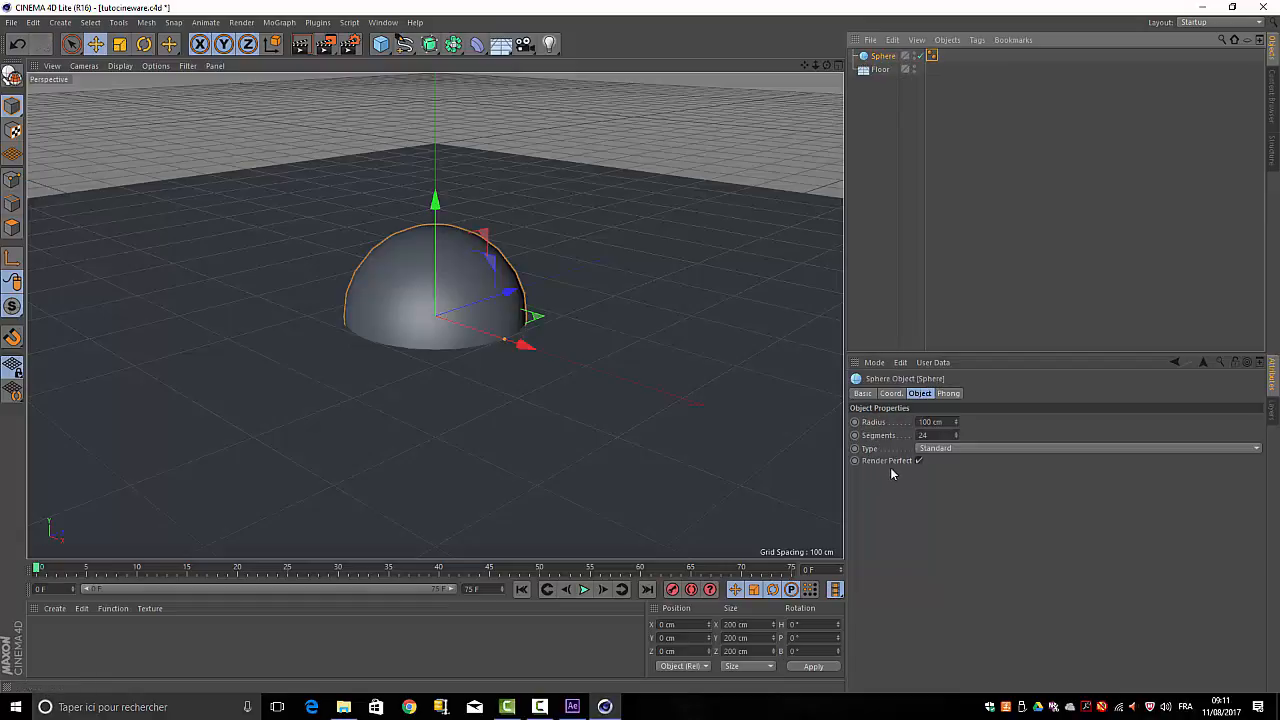
left_click(862, 393)
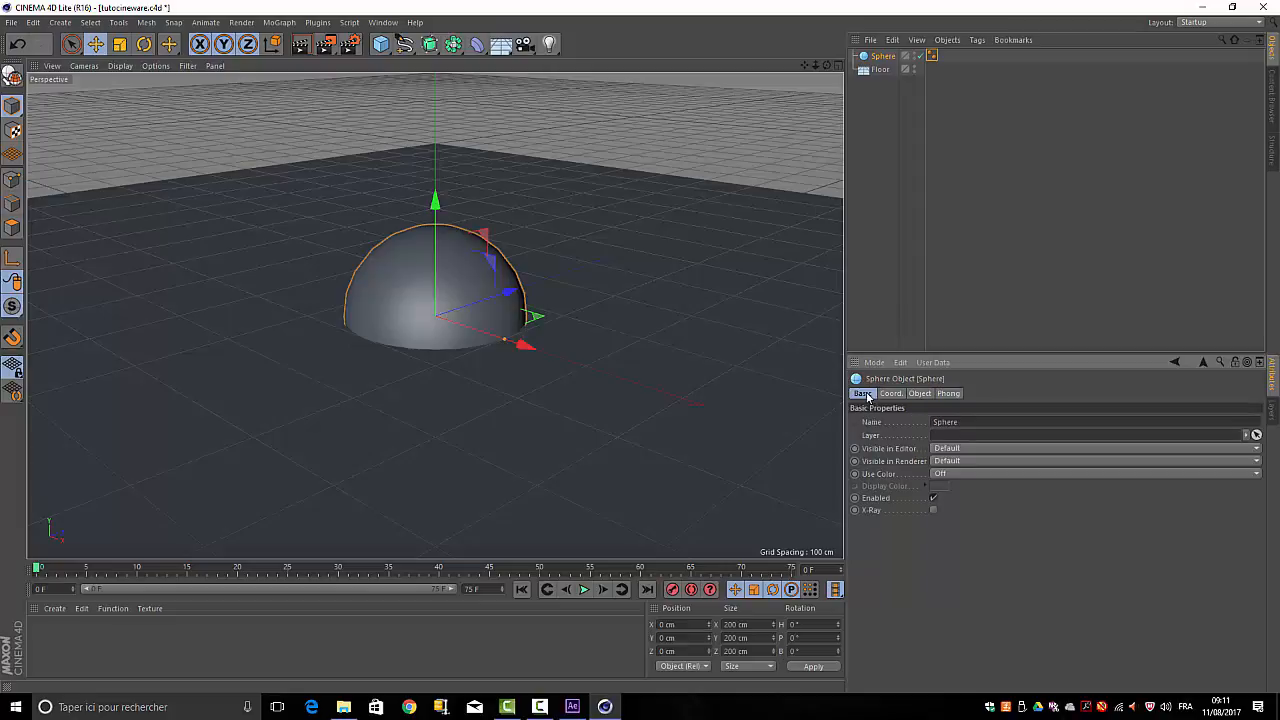
double_click(966, 417)
type("boule")
key("Return")
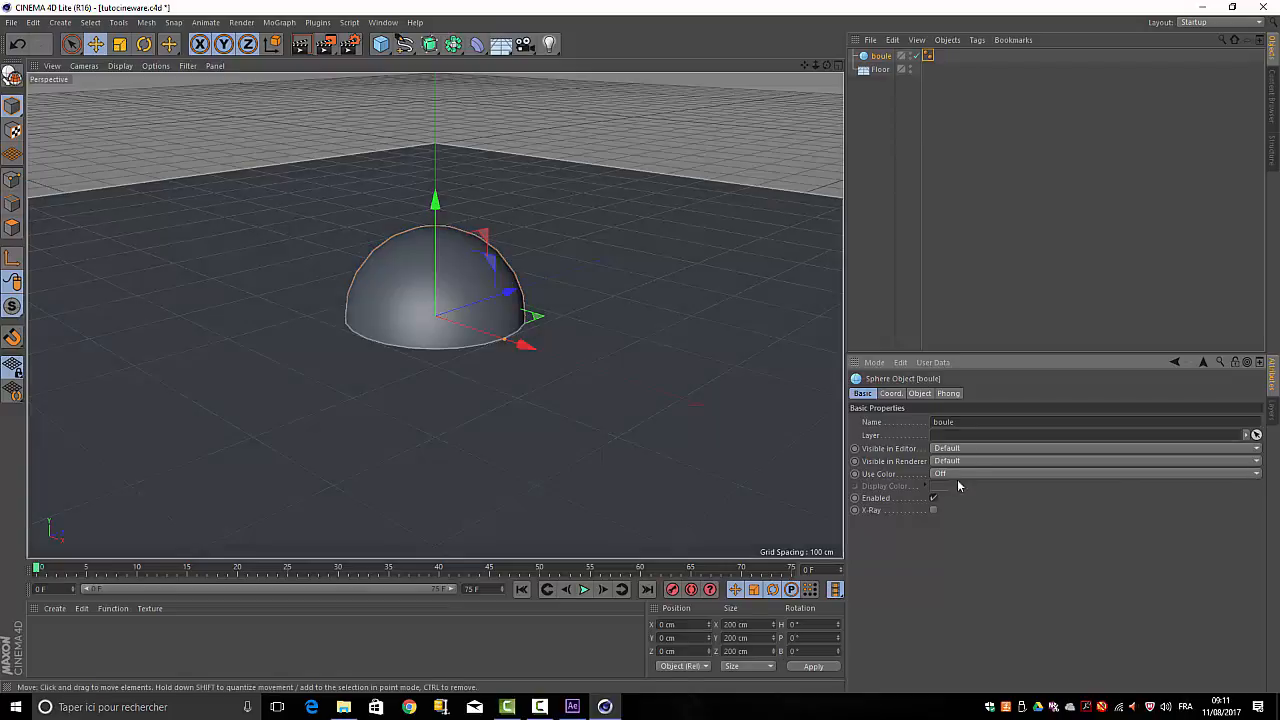
Turn on Use Color for the boule sphere and set its display color to bright red.
left_click(1257, 474)
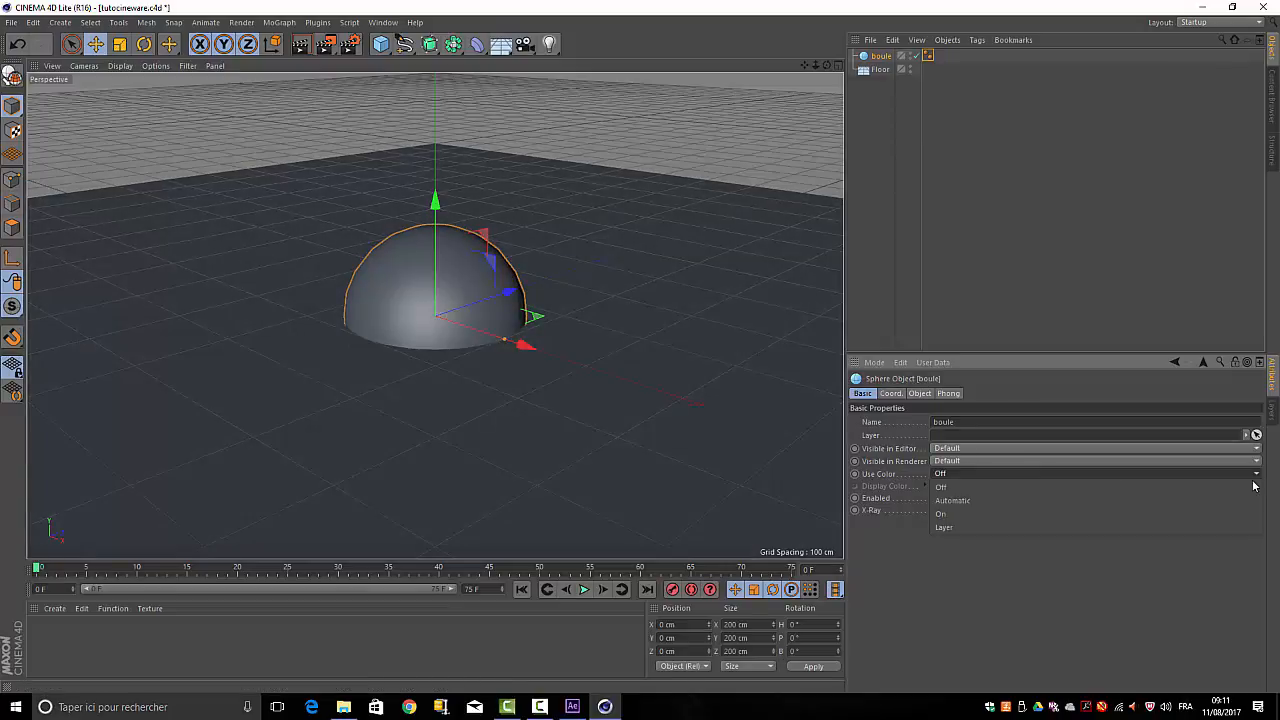
left_click(1008, 509)
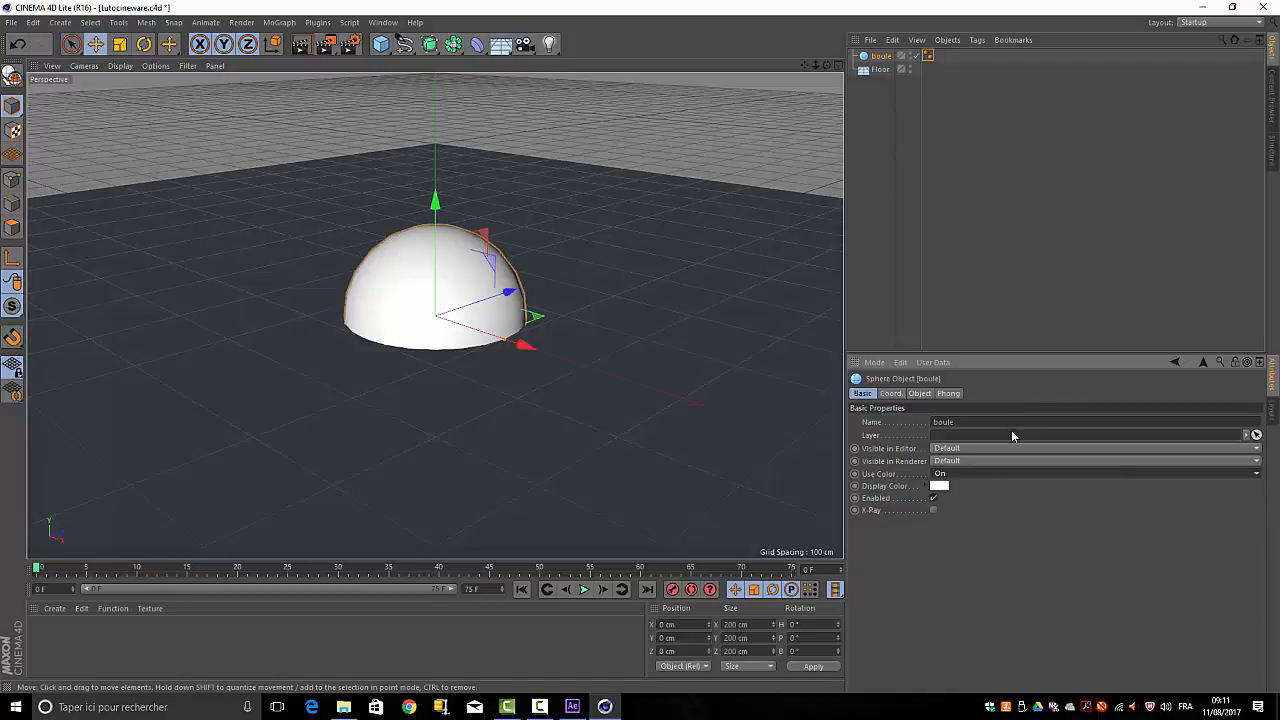
left_click(939, 486)
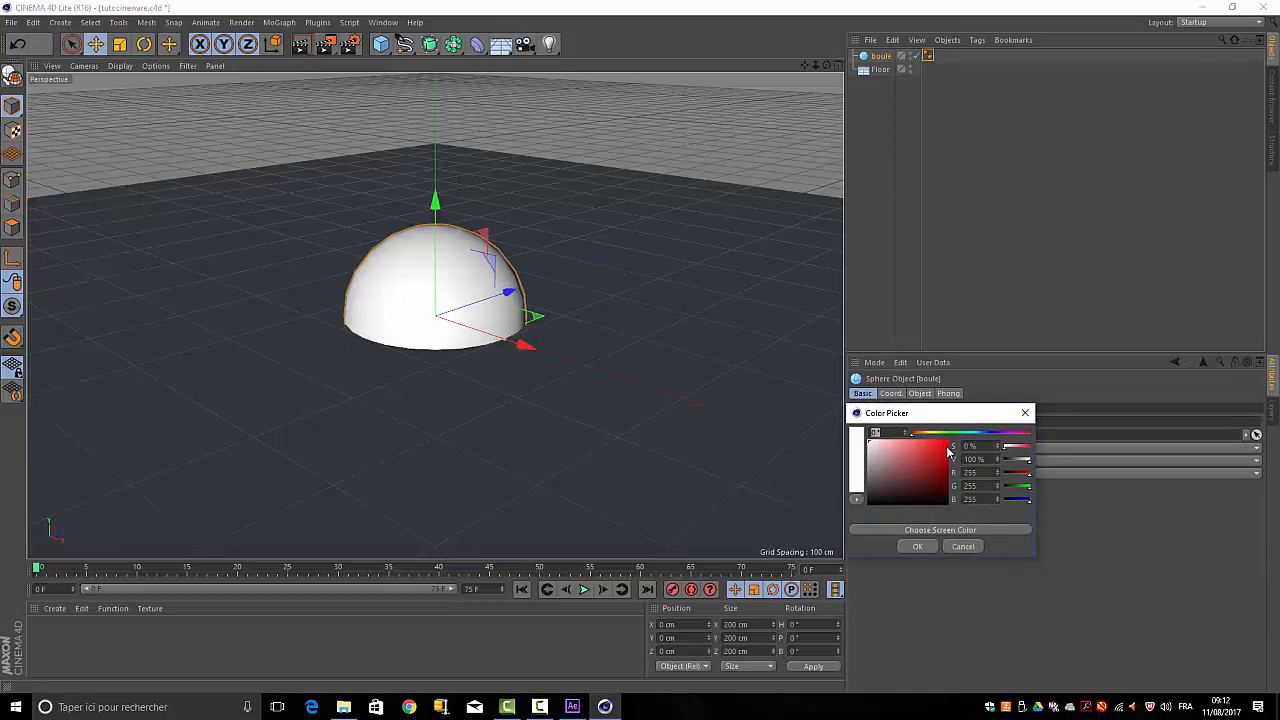
left_click(949, 451)
left_click(917, 546)
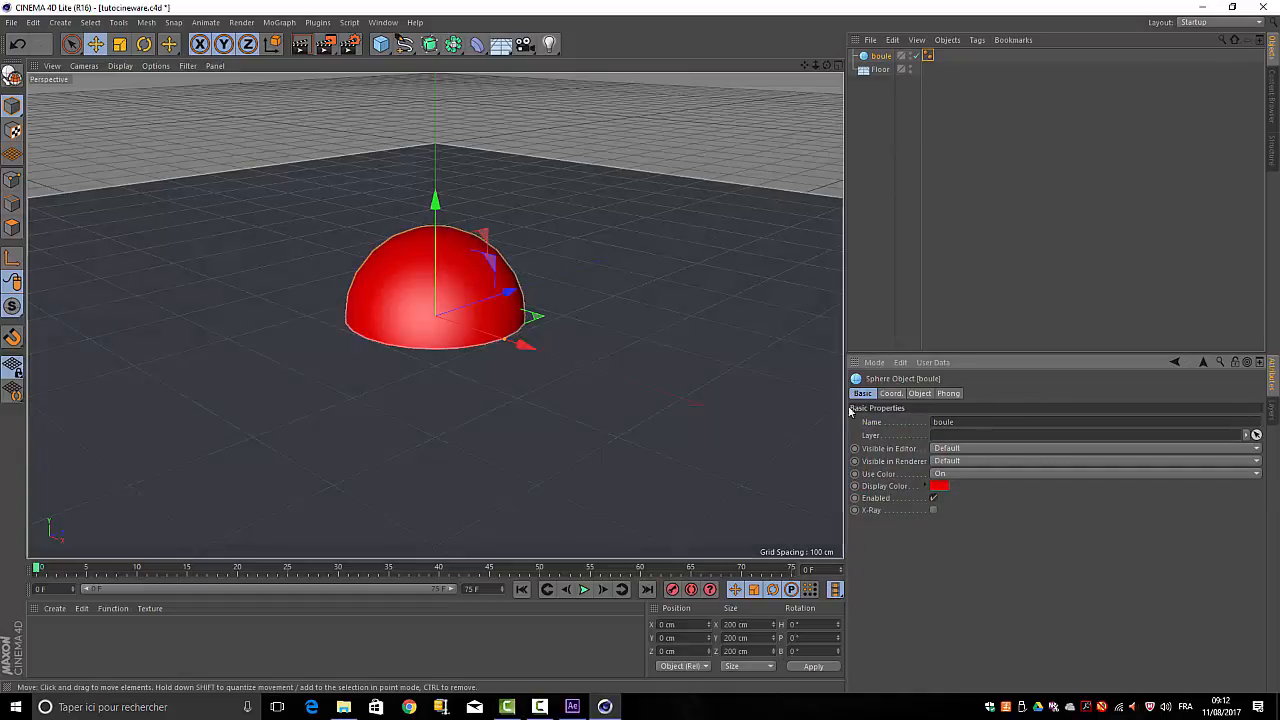
Set the boule sphere's Y position to 100 cm.
left_click(891, 396)
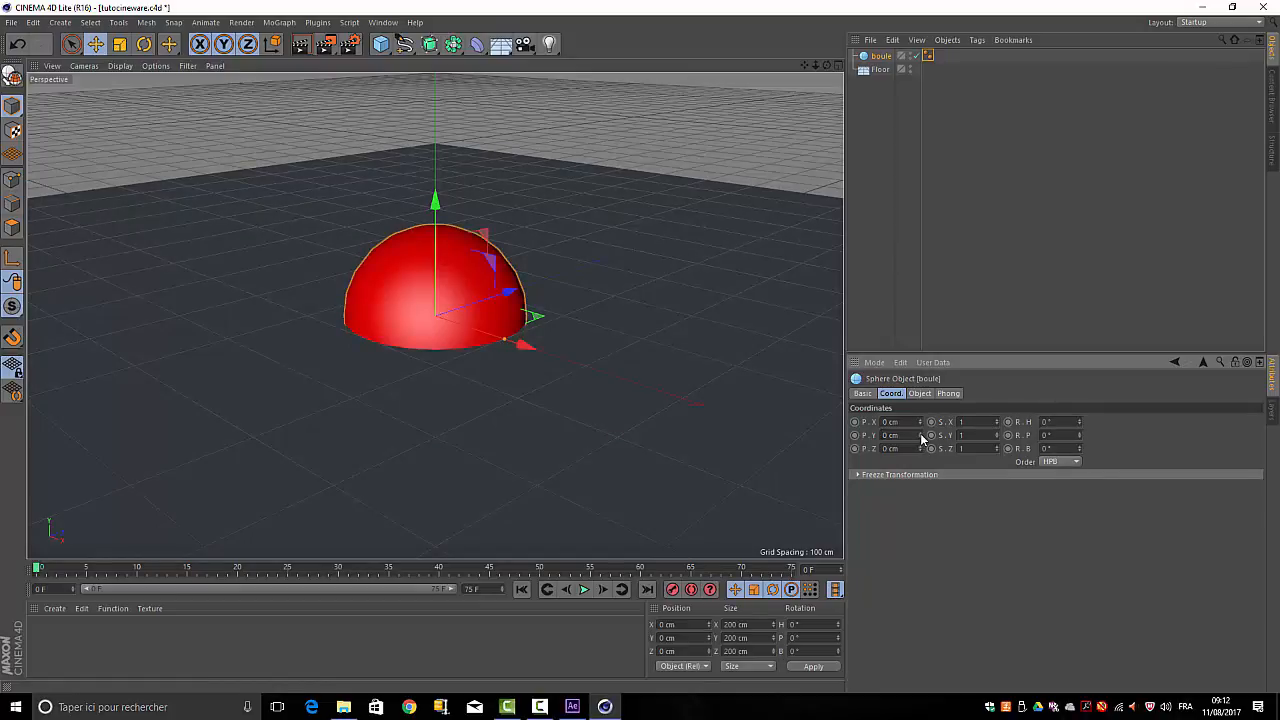
left_click_drag(920, 435, 920, 390)
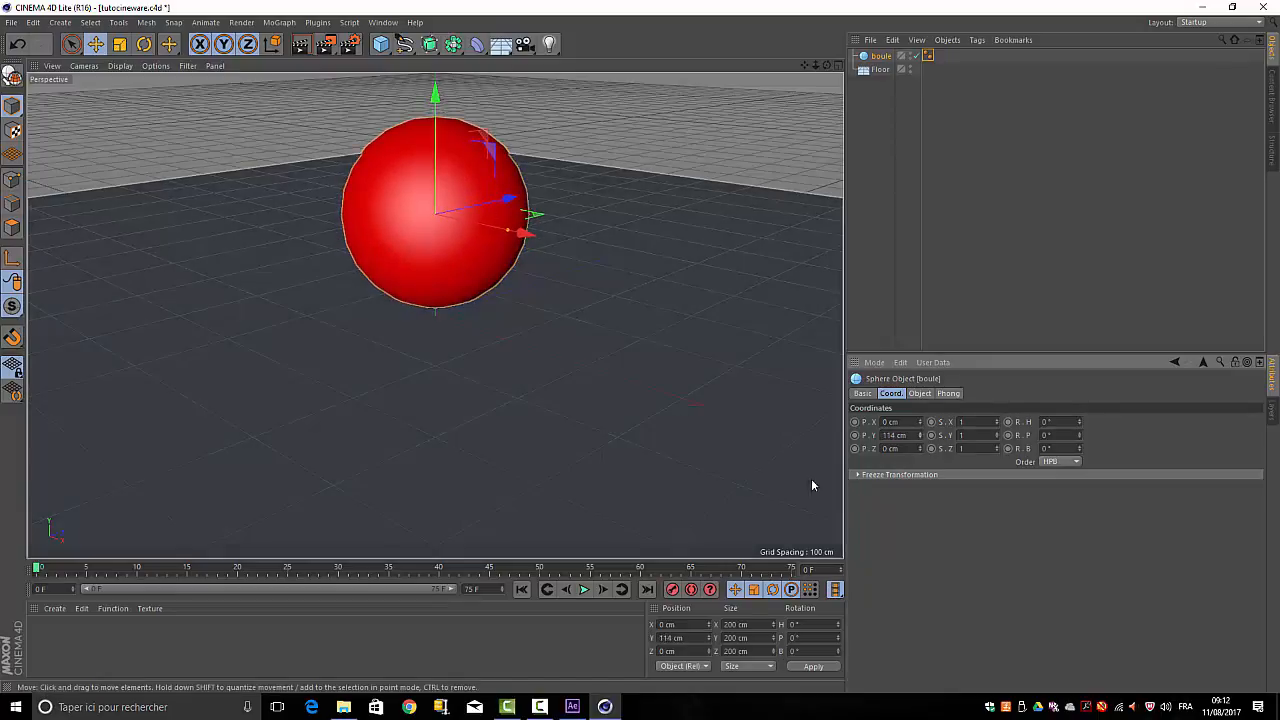
double_click(886, 435)
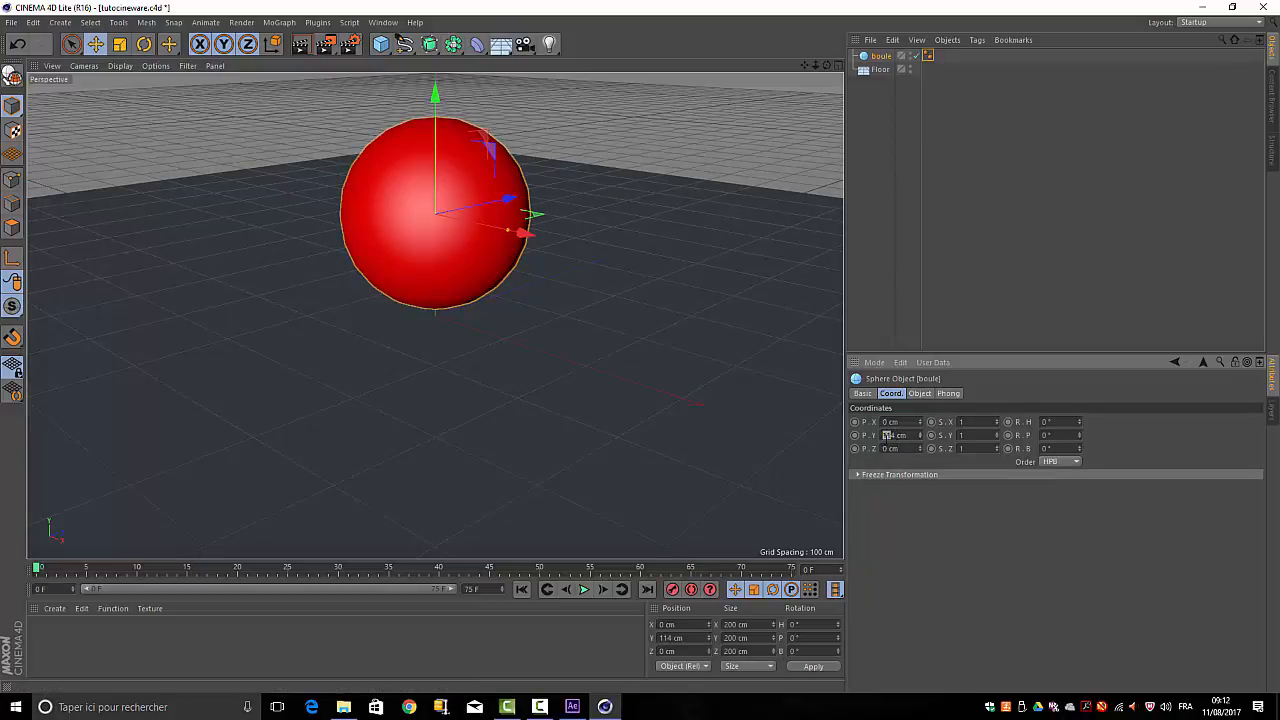
type("100")
left_click(946, 567)
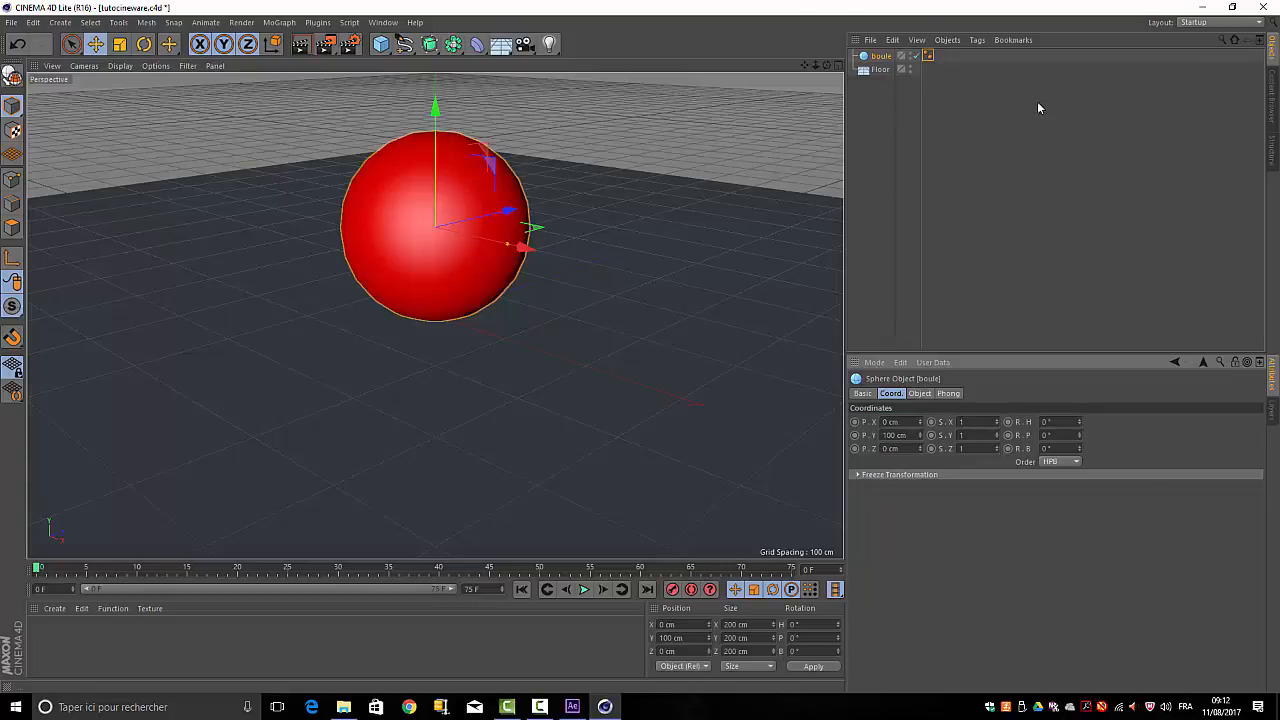
Add a Light and move it above and beside the sphere, to about X 301 cm and Y 340 cm.
left_click(548, 46)
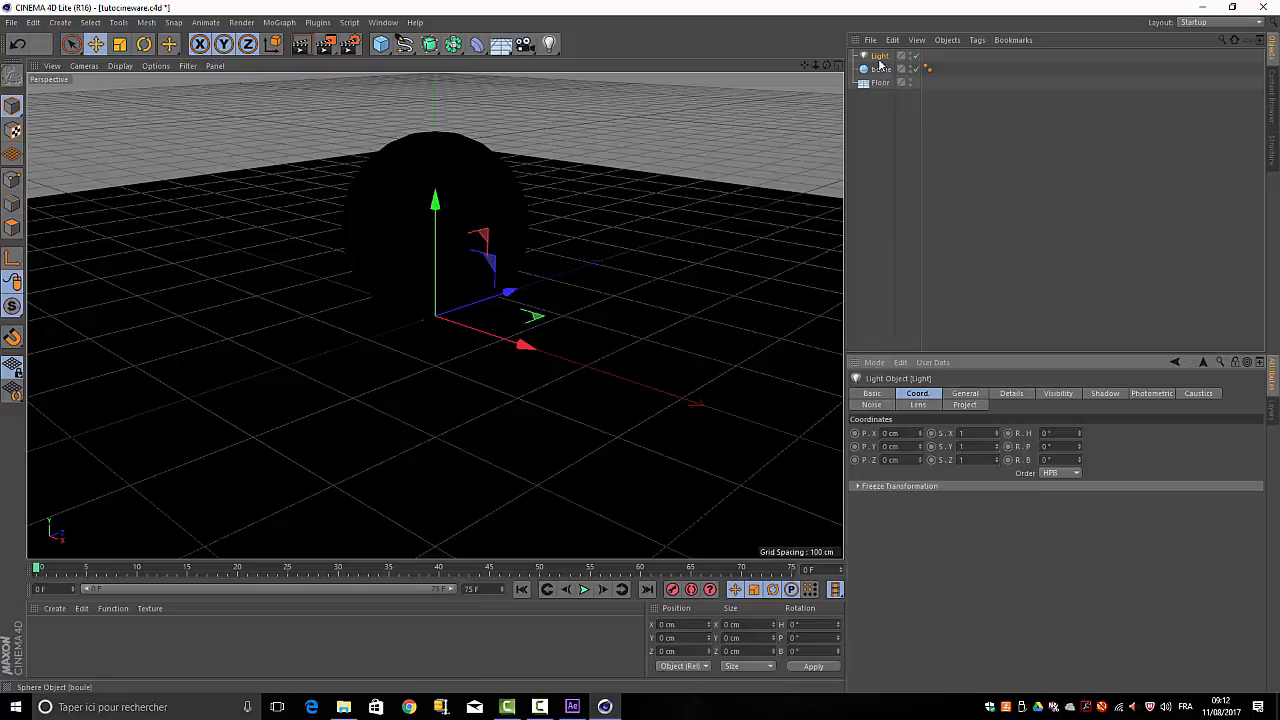
left_click(886, 395)
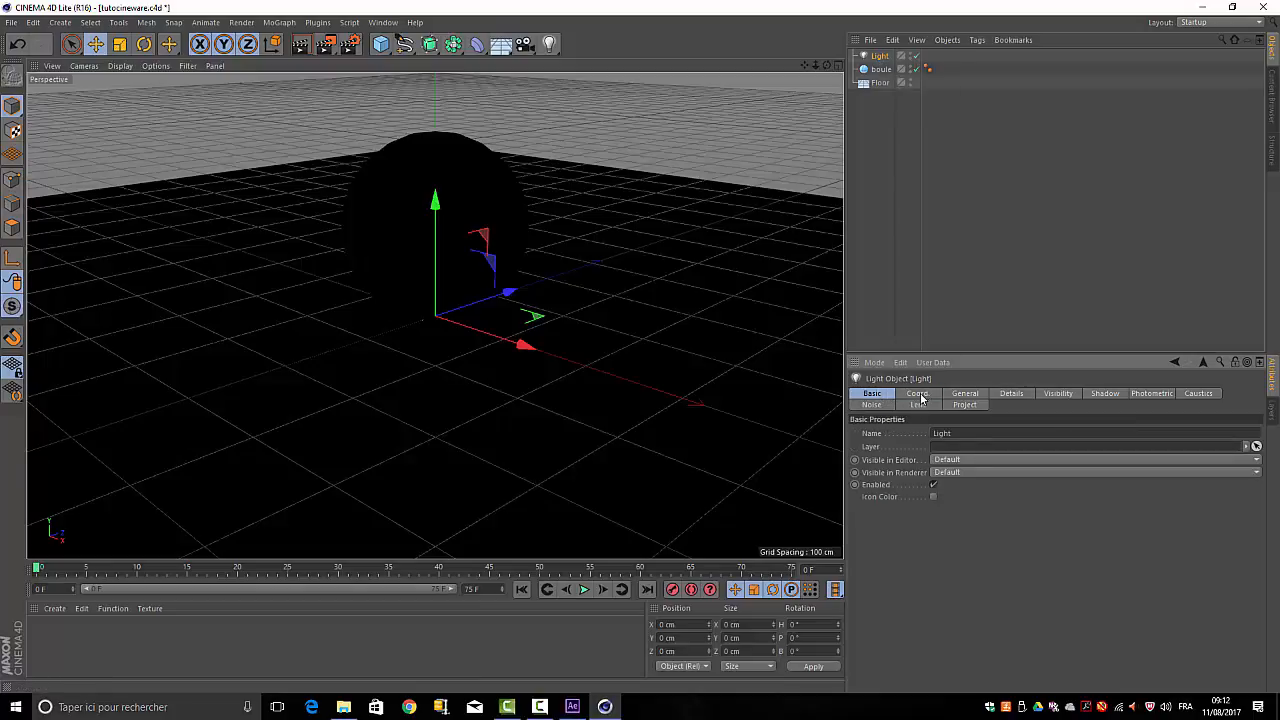
left_click(920, 396)
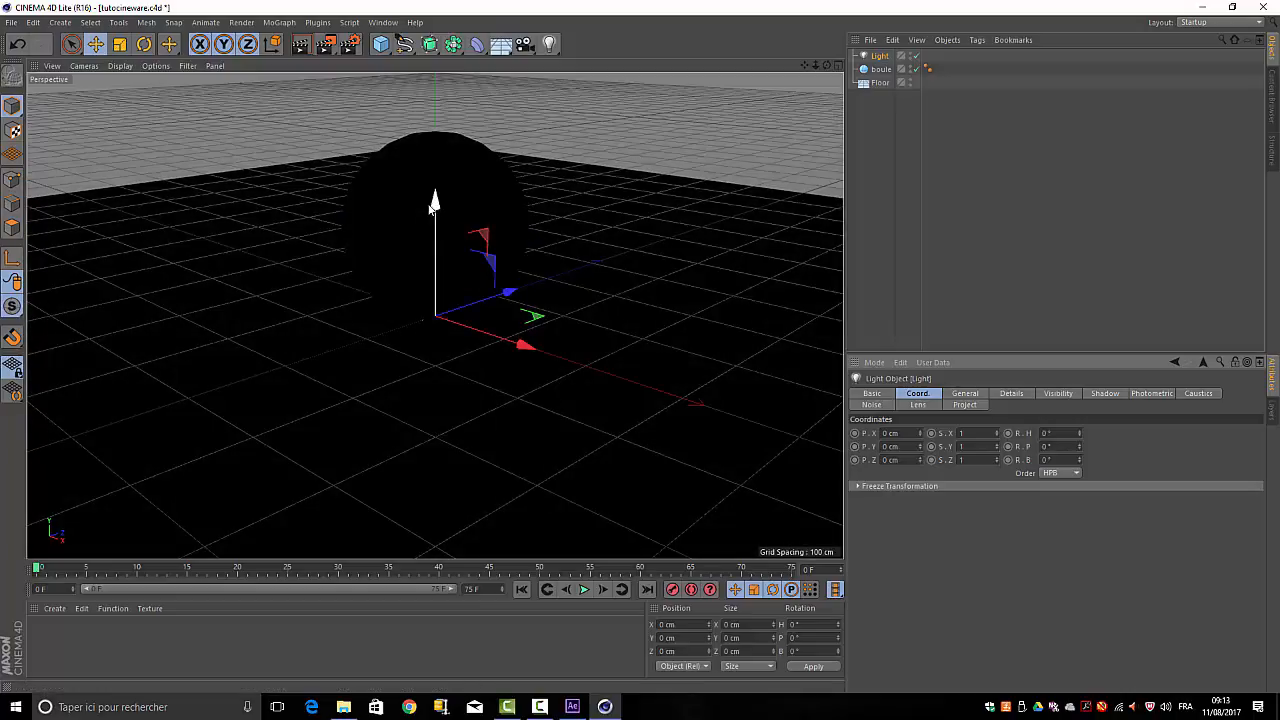
left_click_drag(435, 202, 435, 82)
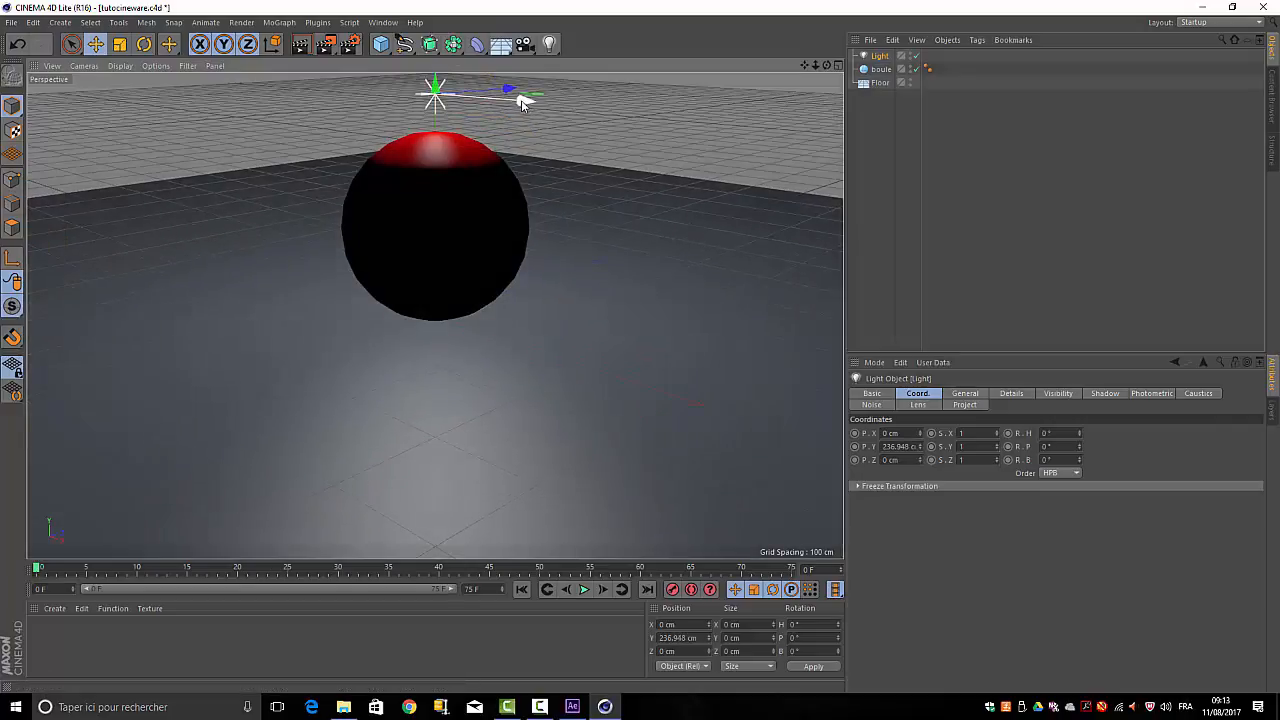
left_click_drag(524, 101, 832, 132)
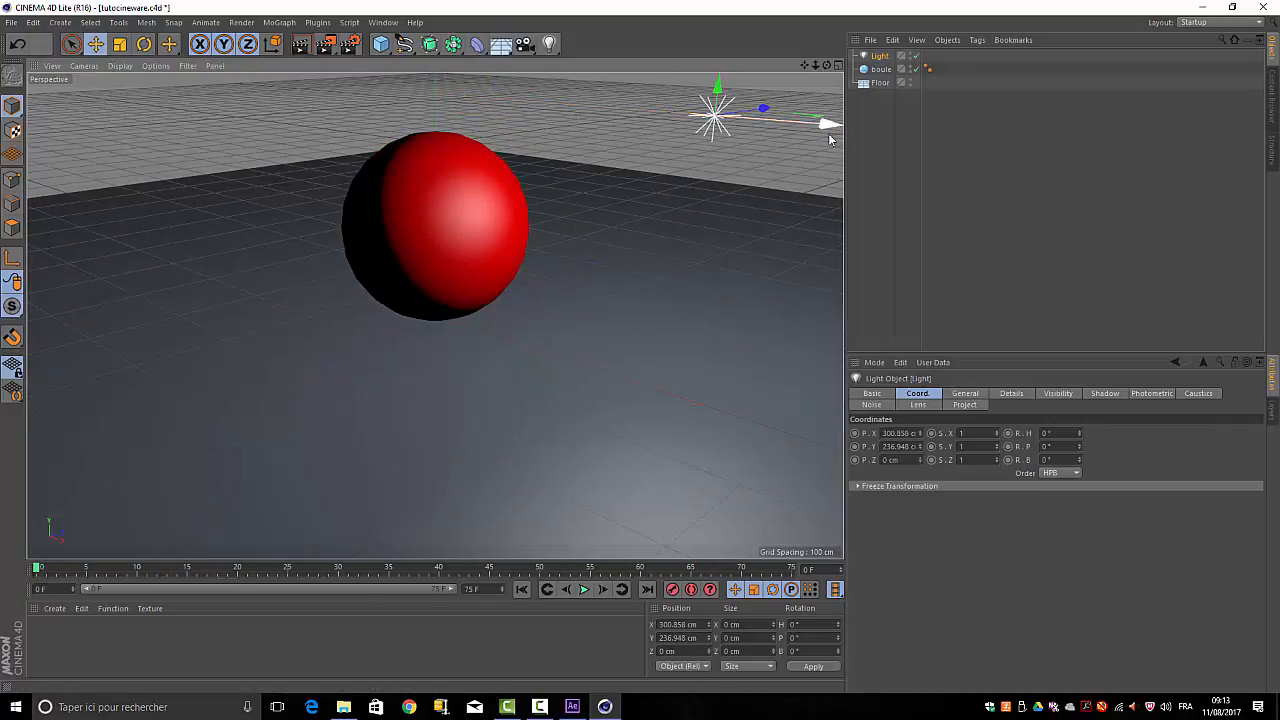
scroll(663, 443, "down", 2)
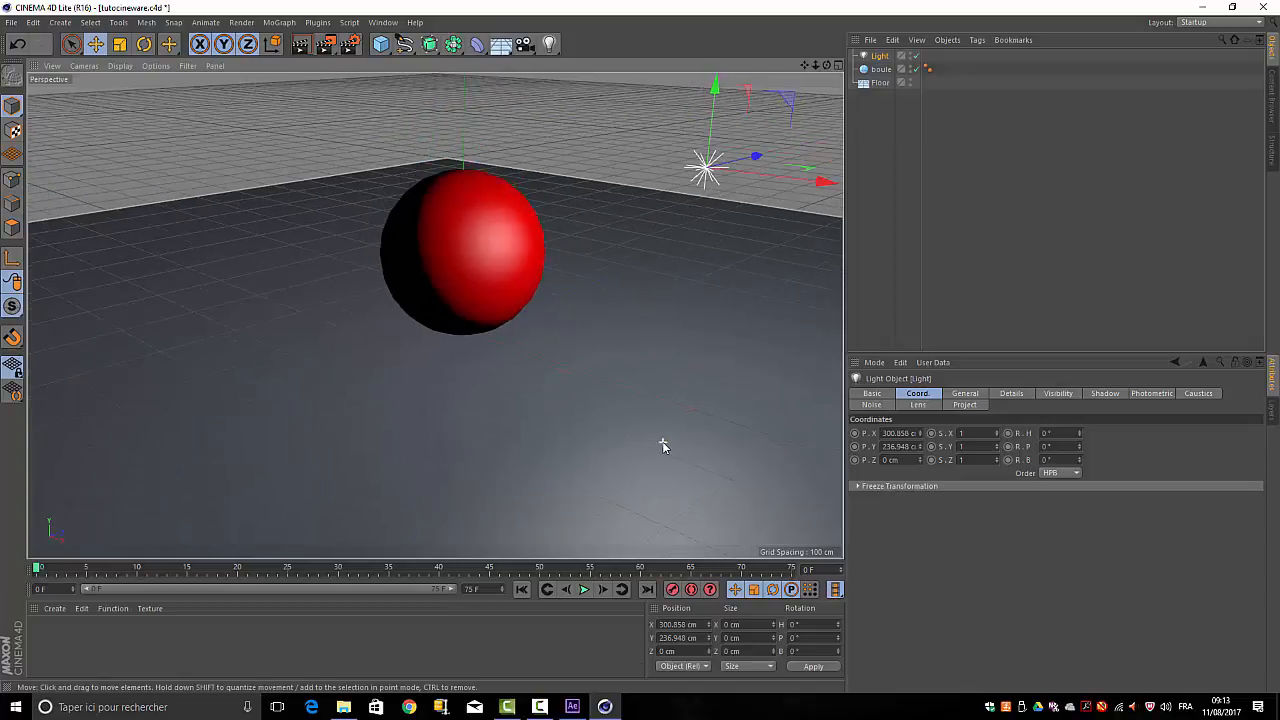
scroll(662, 441, "down", 5)
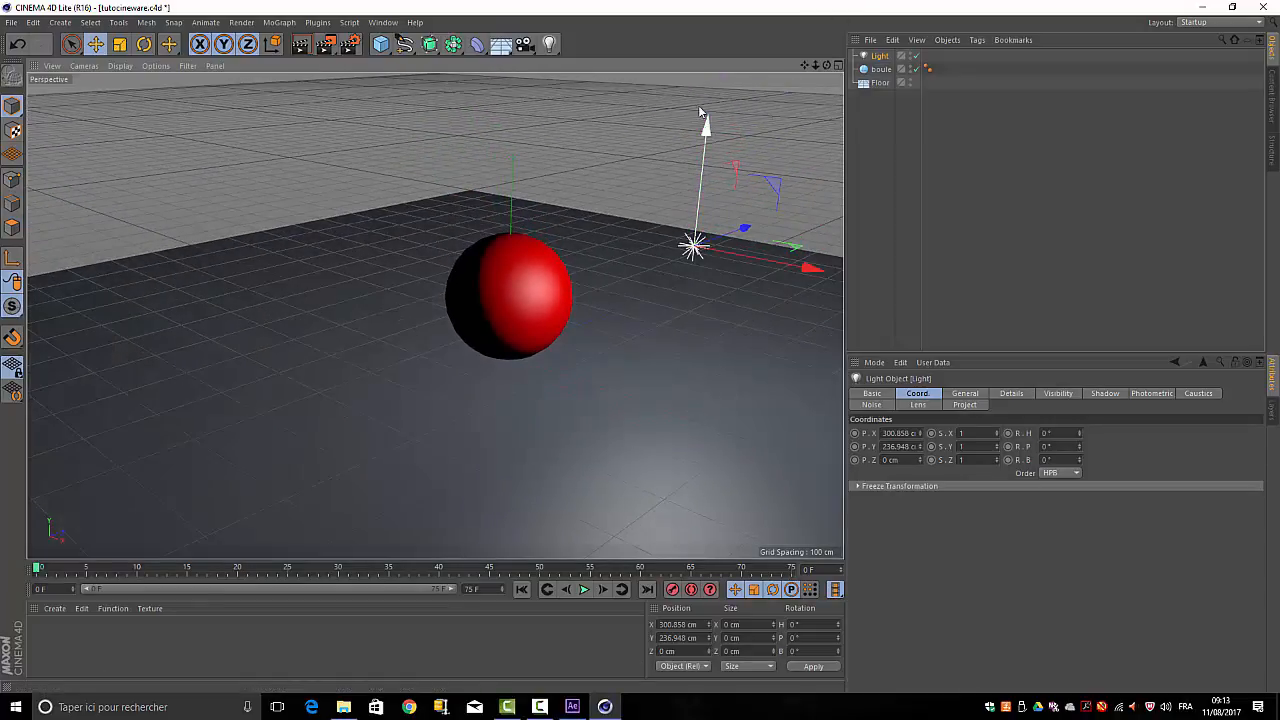
left_click_drag(703, 114, 712, 49)
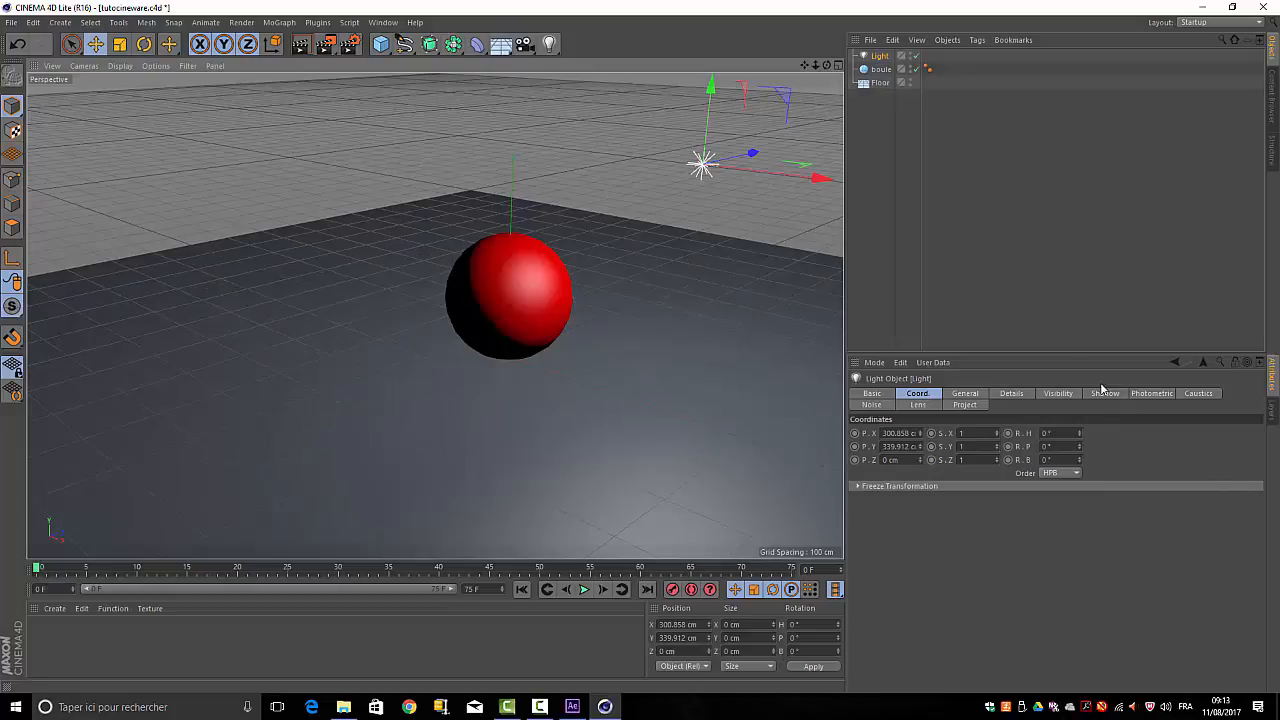
Enable shadow display in the viewport and set the light's shadow type to Area.
left_click(166, 66)
left_click(179, 184)
left_click(1106, 395)
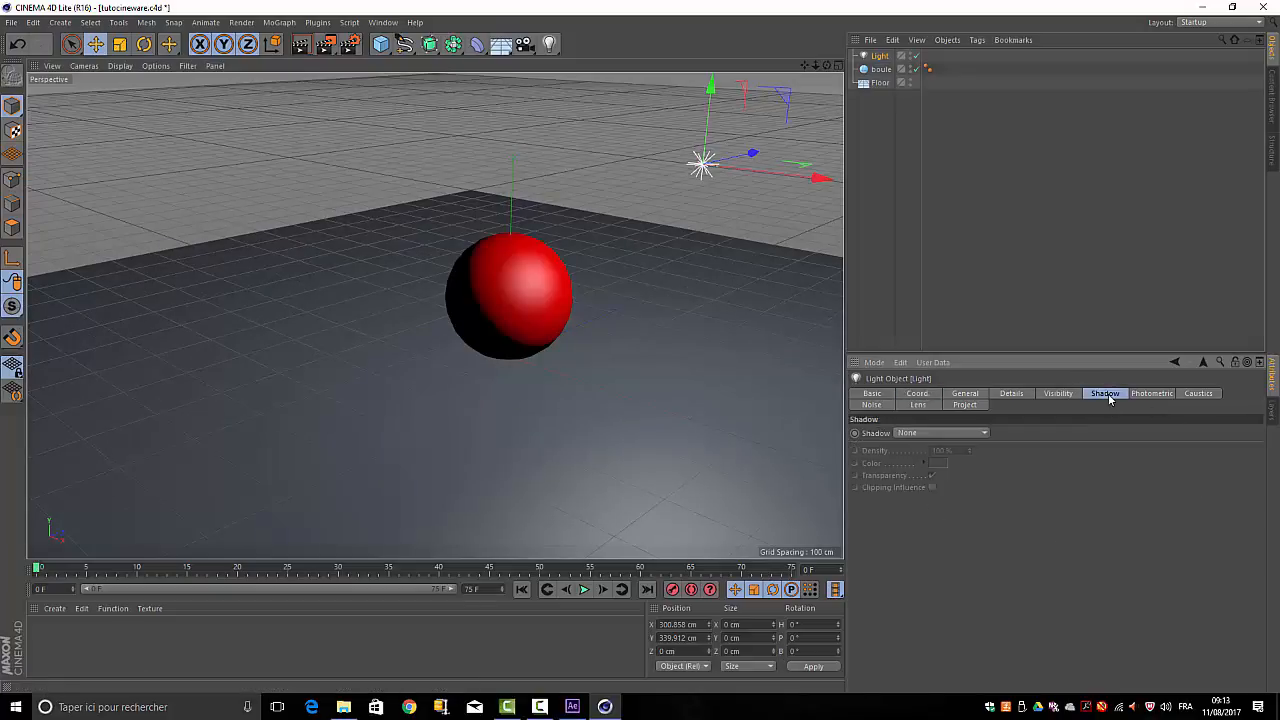
left_click(983, 434)
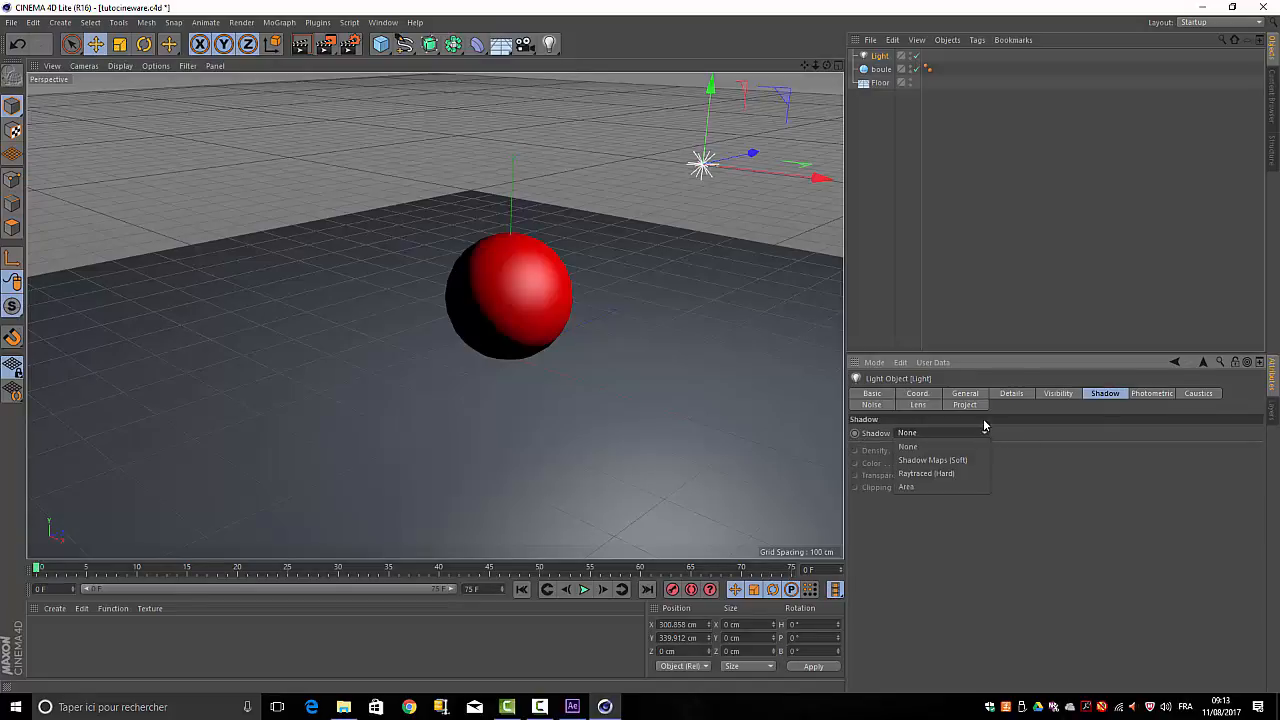
left_click(905, 487)
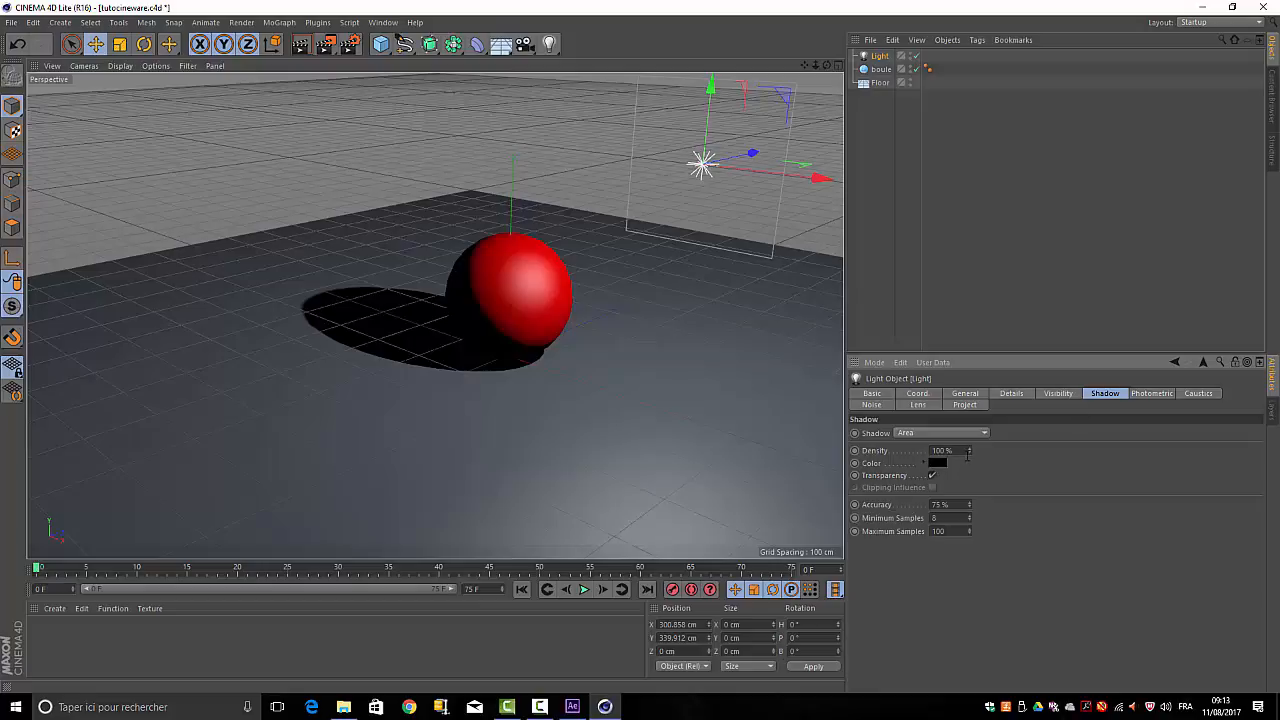
Lower the light's shadow density to 69 % and set its shadow color to dark grey (RGB 52, 51, 51).
left_click_drag(969, 452, 969, 482)
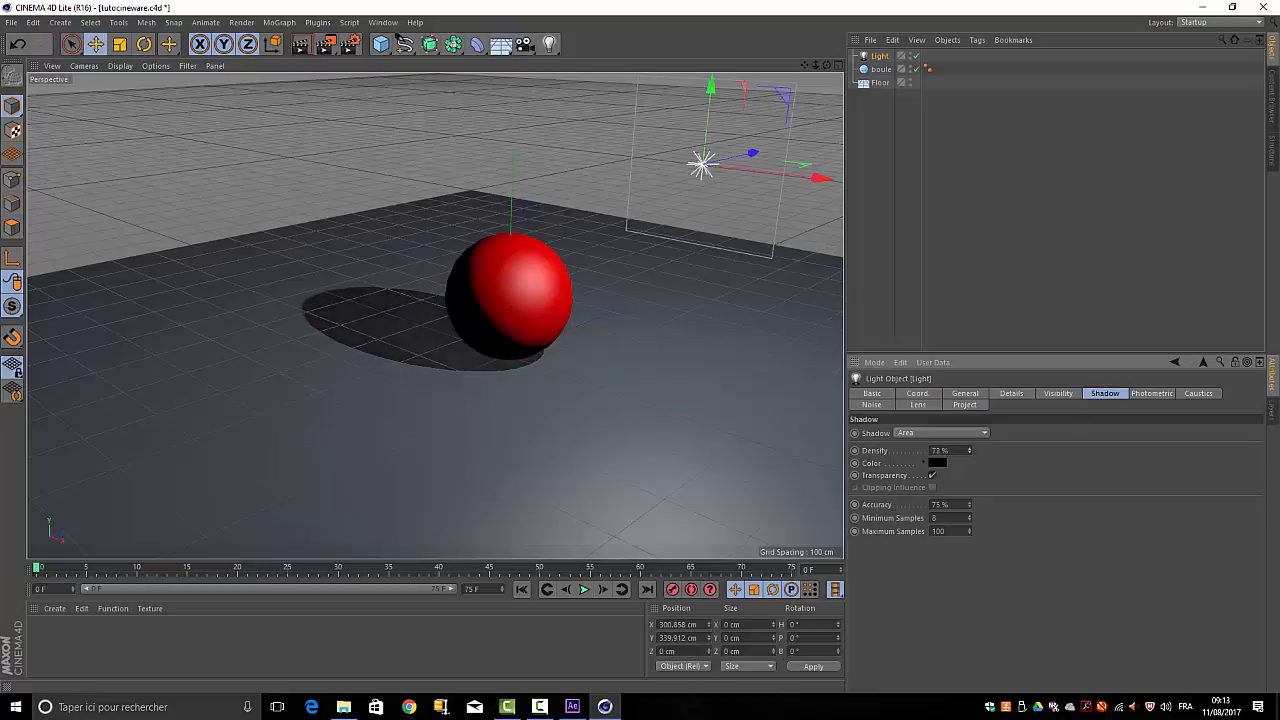
left_click(940, 463)
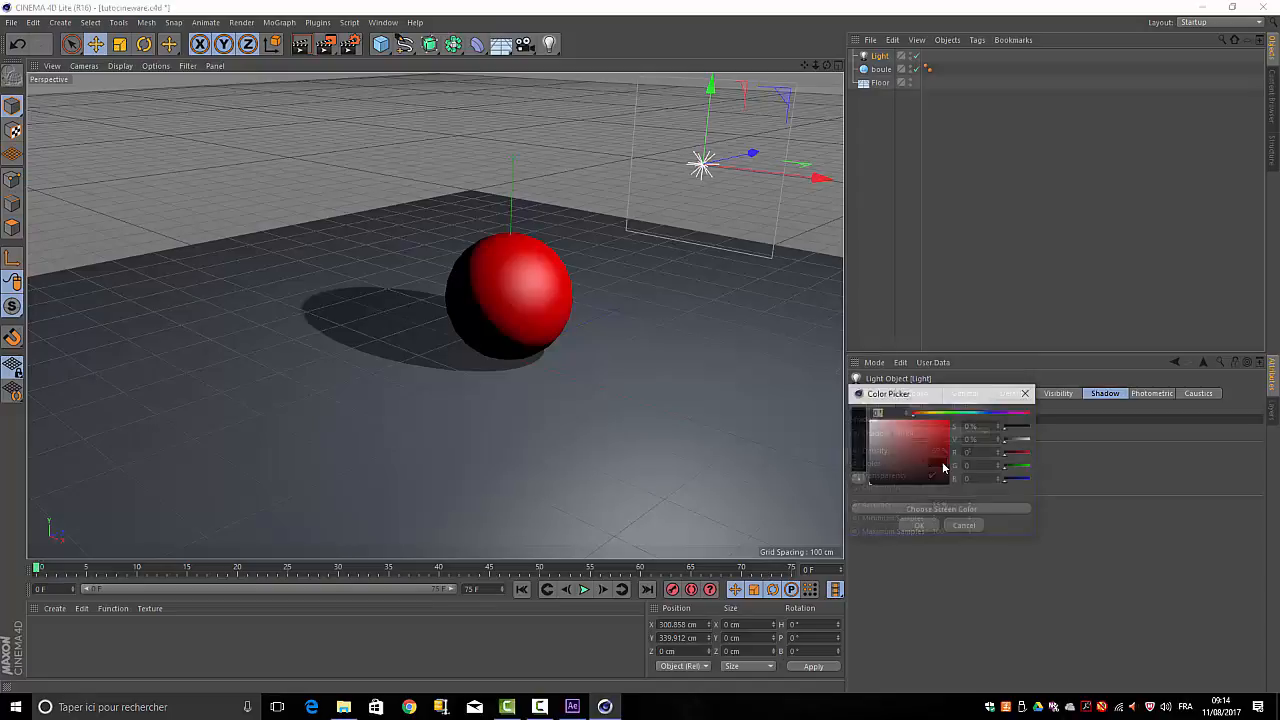
left_click(870, 477)
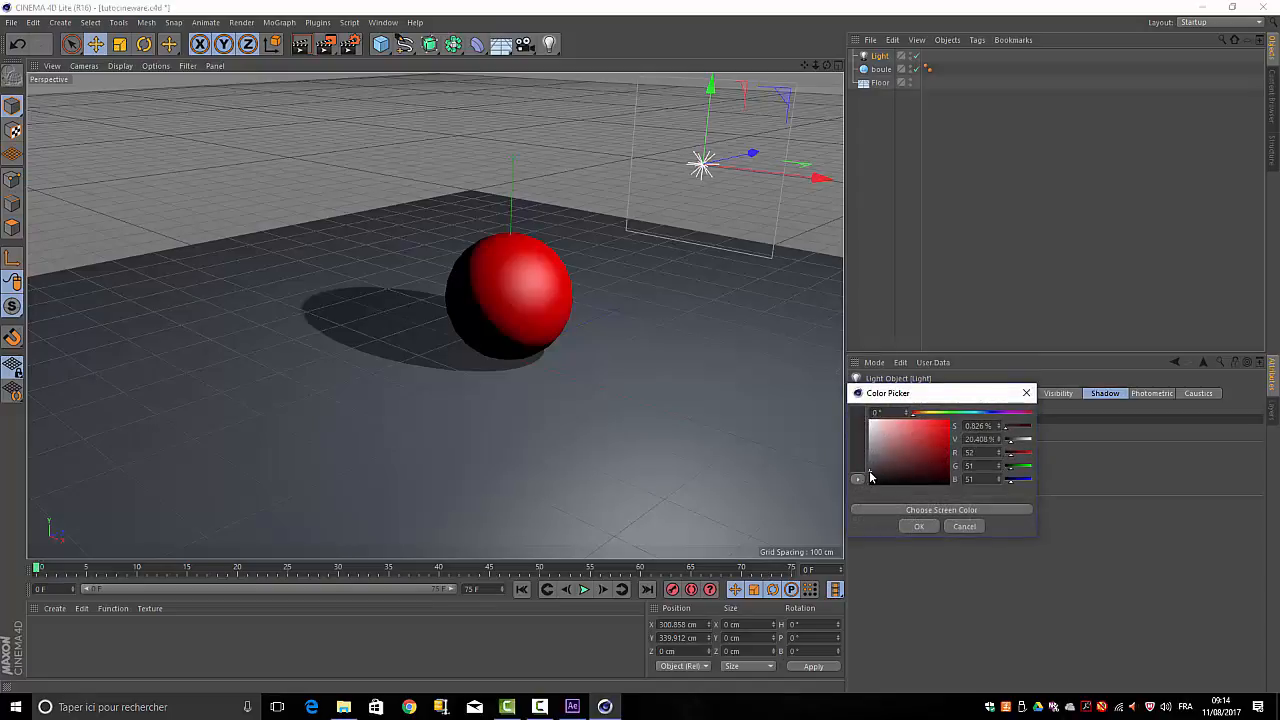
left_click(916, 527)
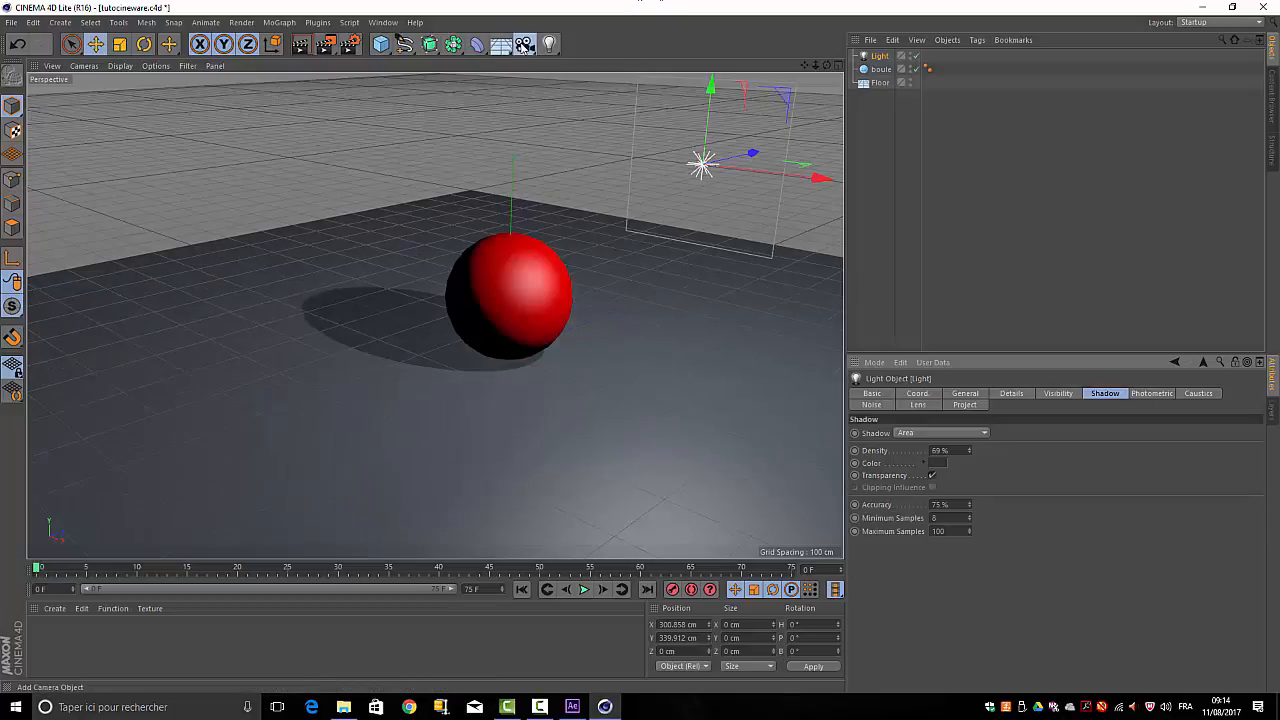
Add a Camera to the scene and shift its X position to about 798 cm.
left_click(524, 44)
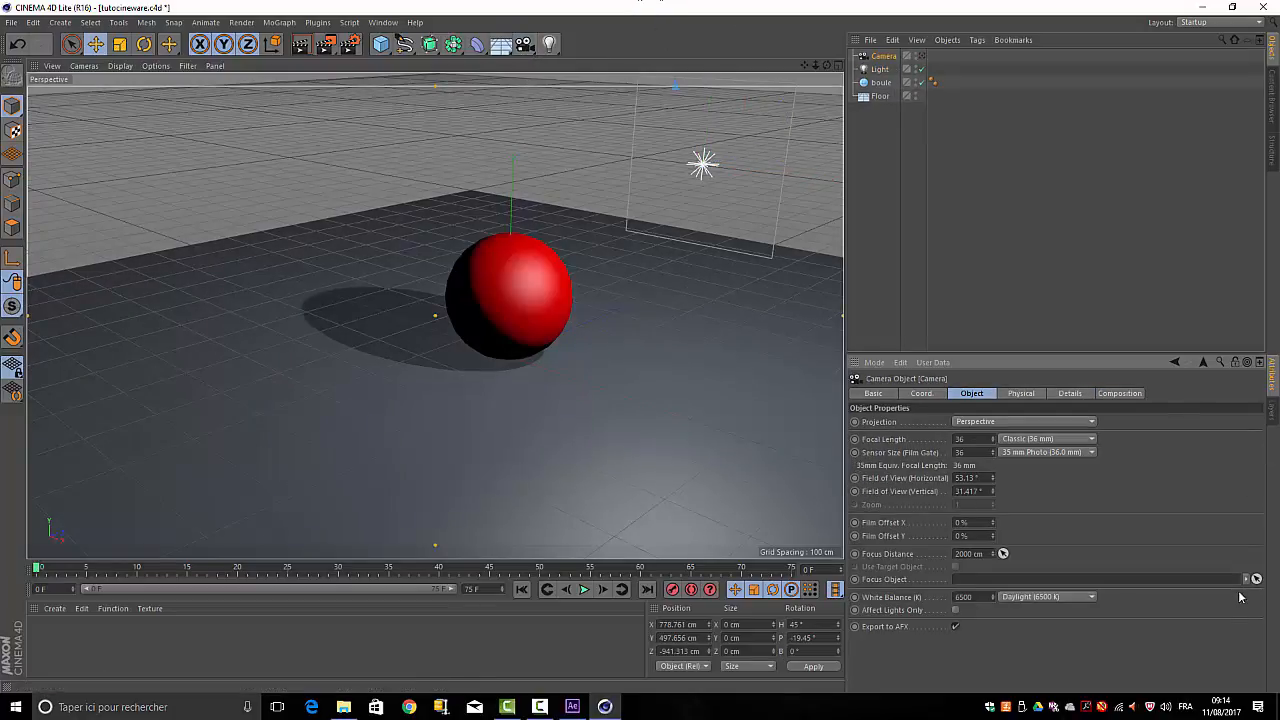
left_click(873, 394)
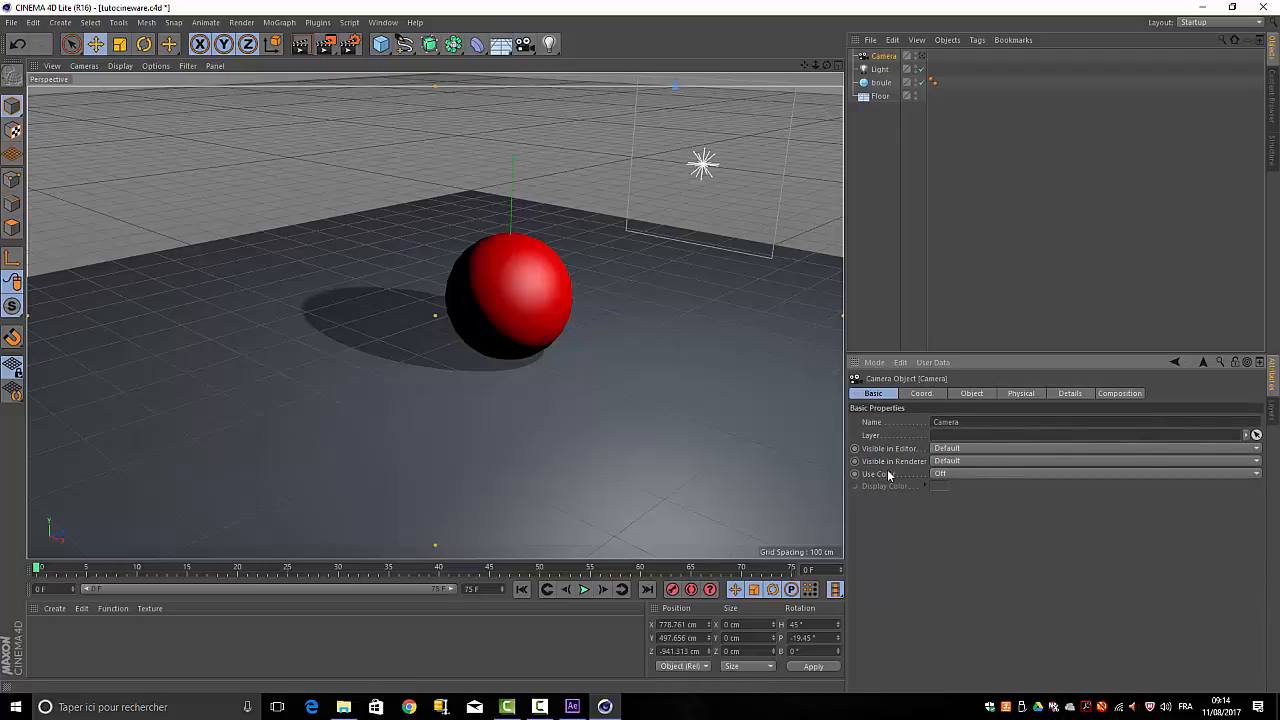
left_click(921, 394)
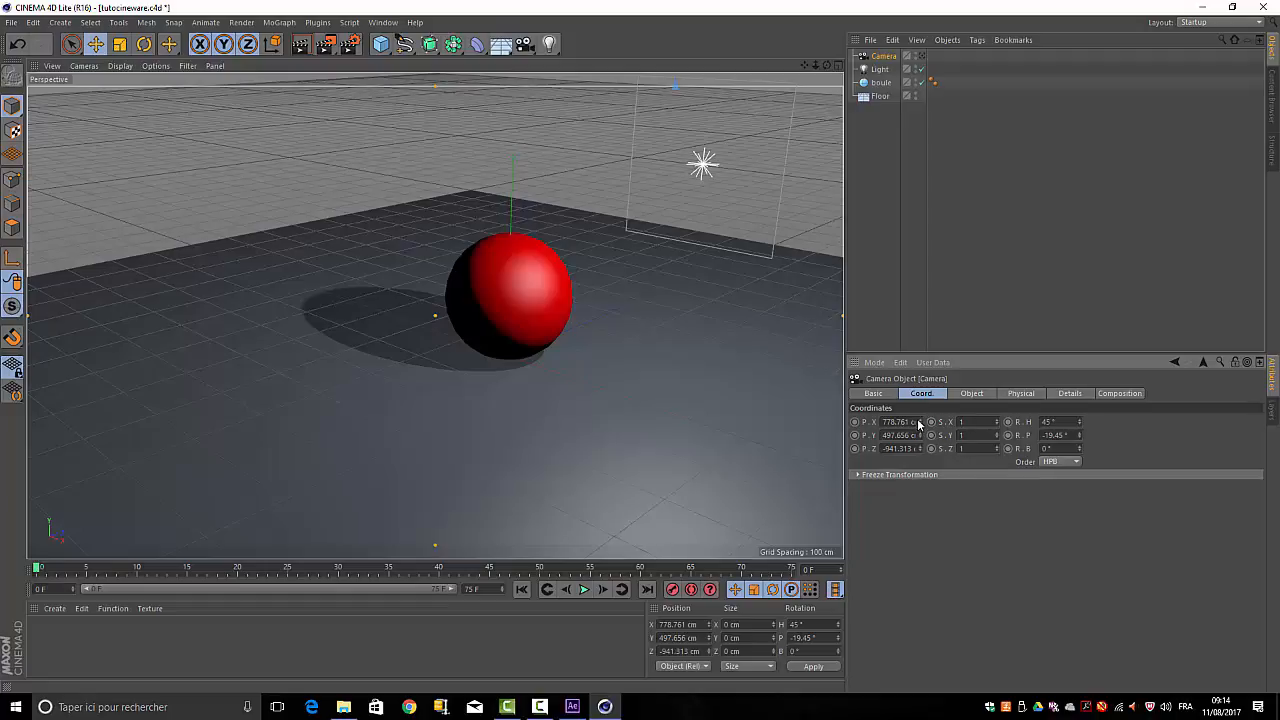
mouse_move(918, 424)
left_mouse_down()
mouse_move(900, 424)
mouse_move(918, 424)
left_mouse_up()
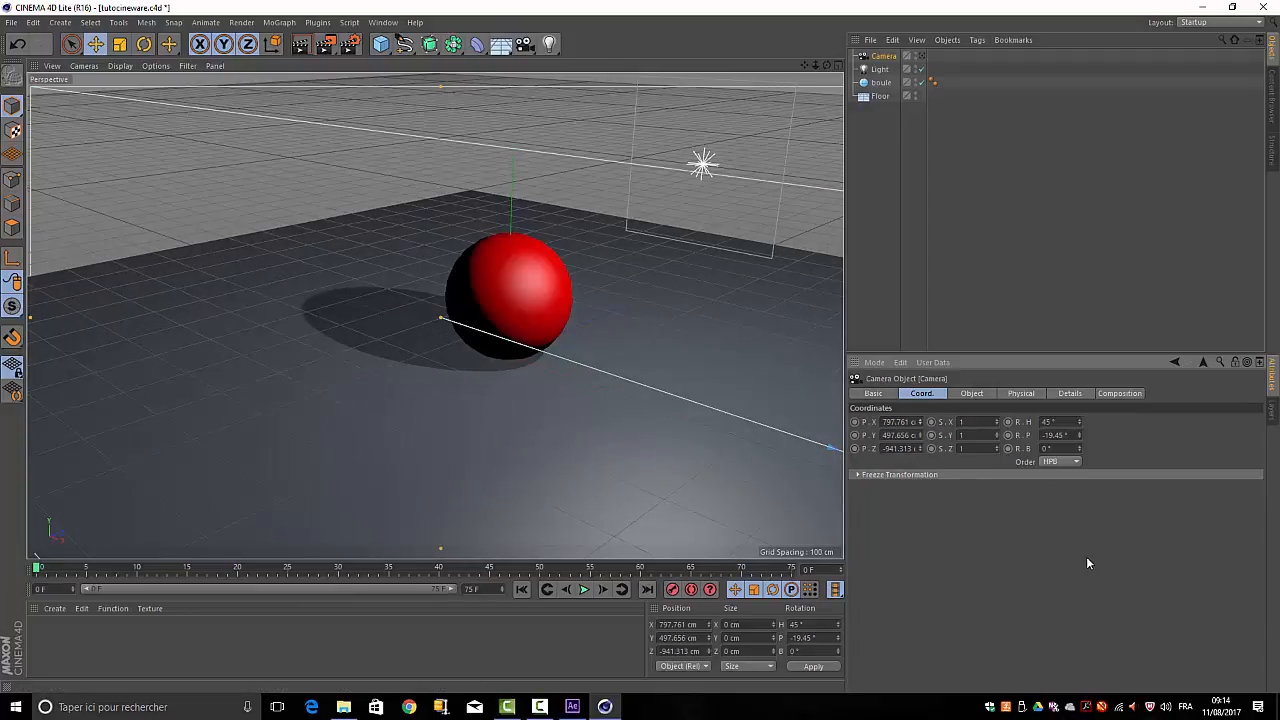
Turn on Use Color for the Floor and set its display color to green (RGB 78, 187, 87).
left_click(885, 96)
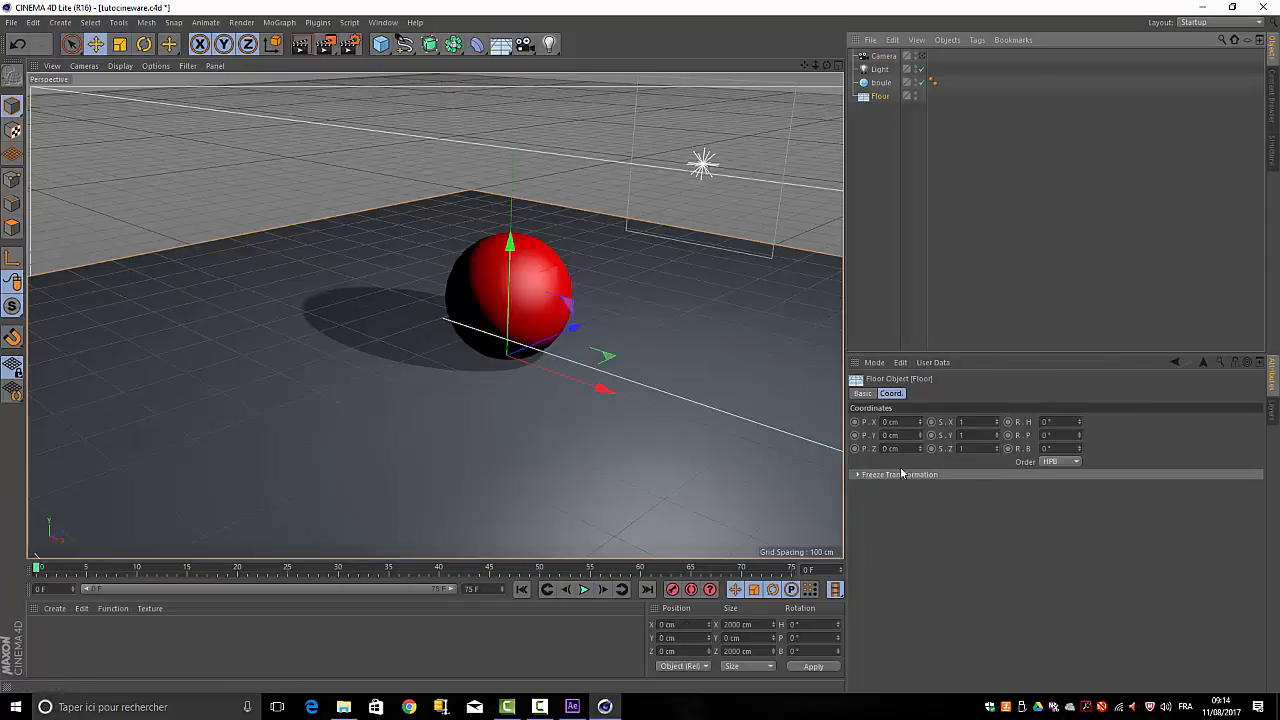
left_click(863, 394)
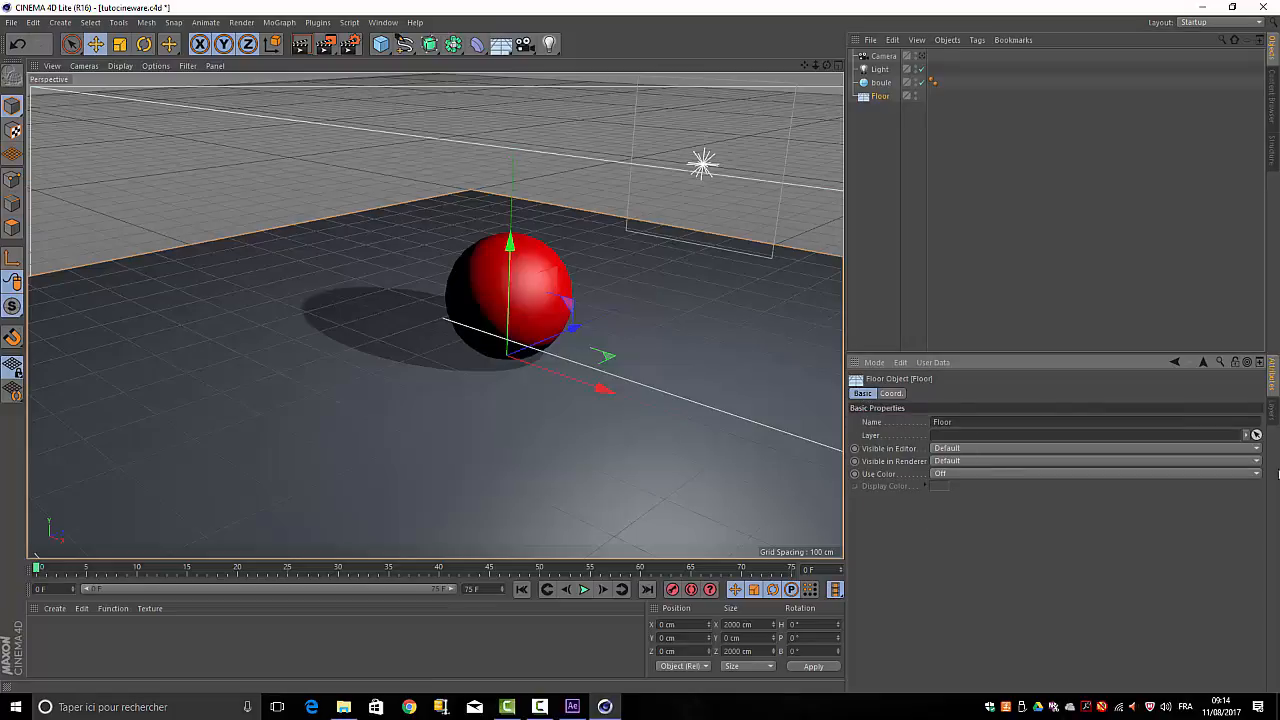
left_click(1258, 476)
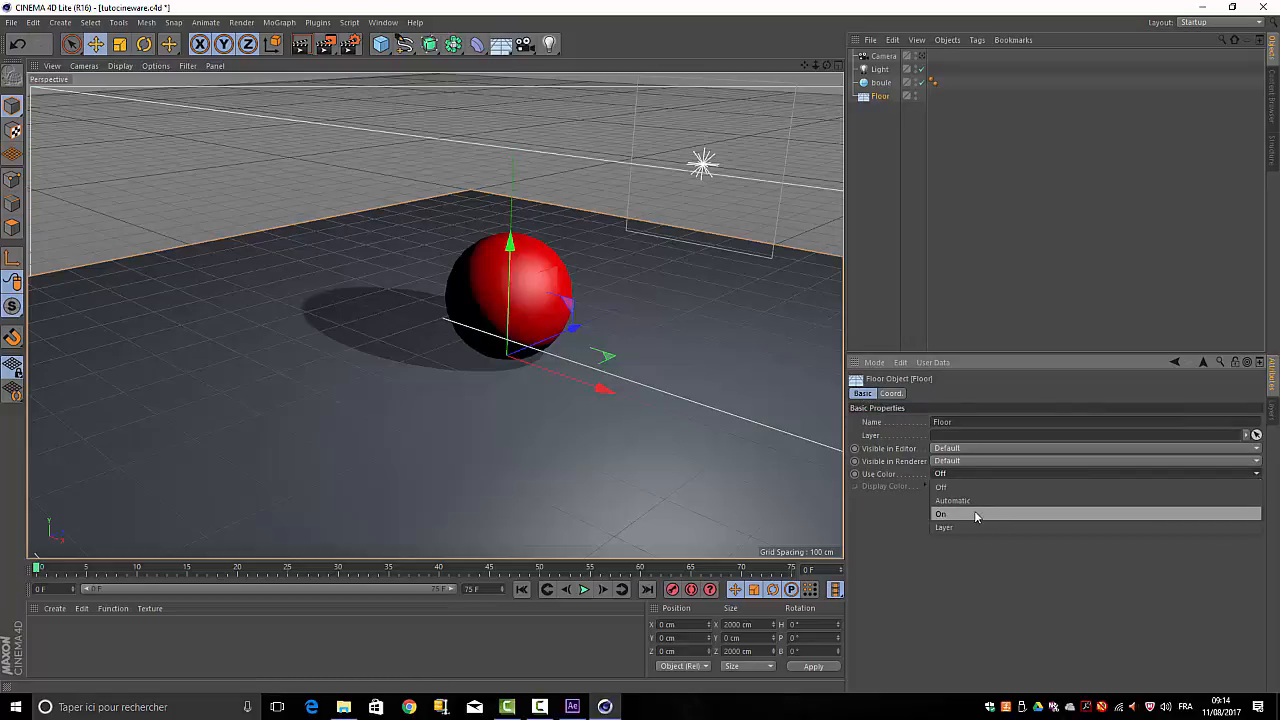
left_click(976, 514)
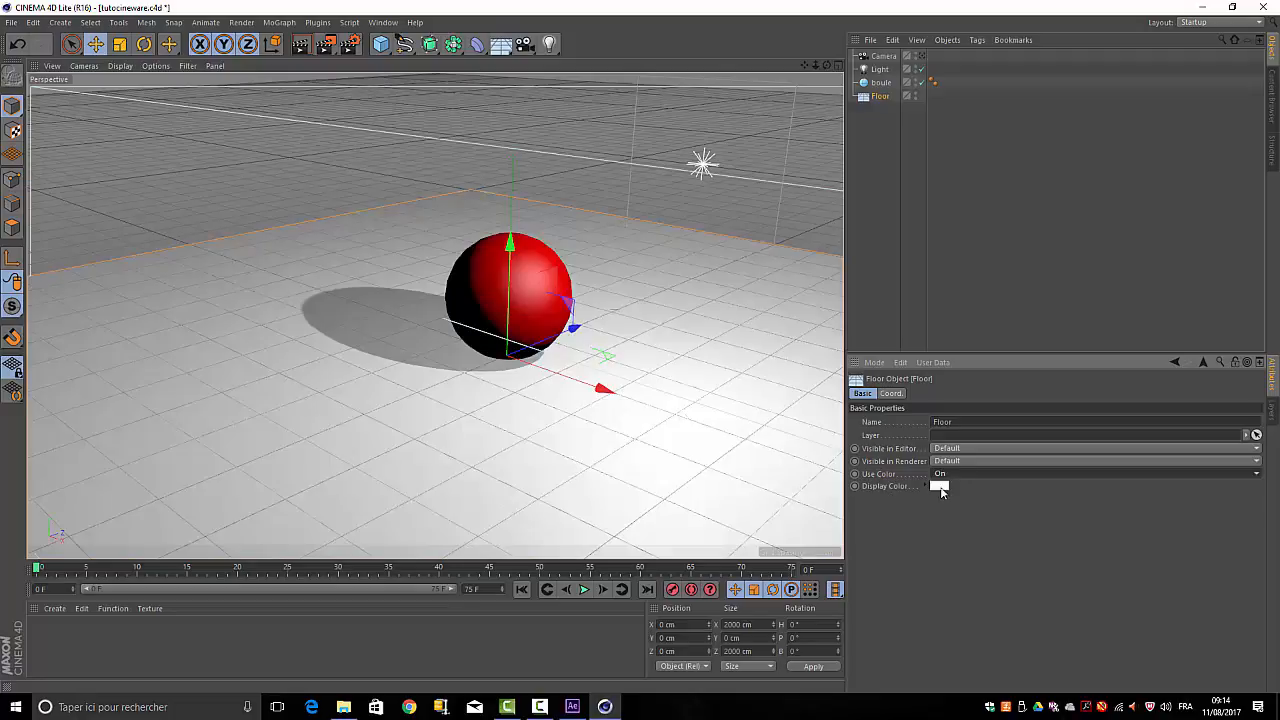
left_click(940, 487)
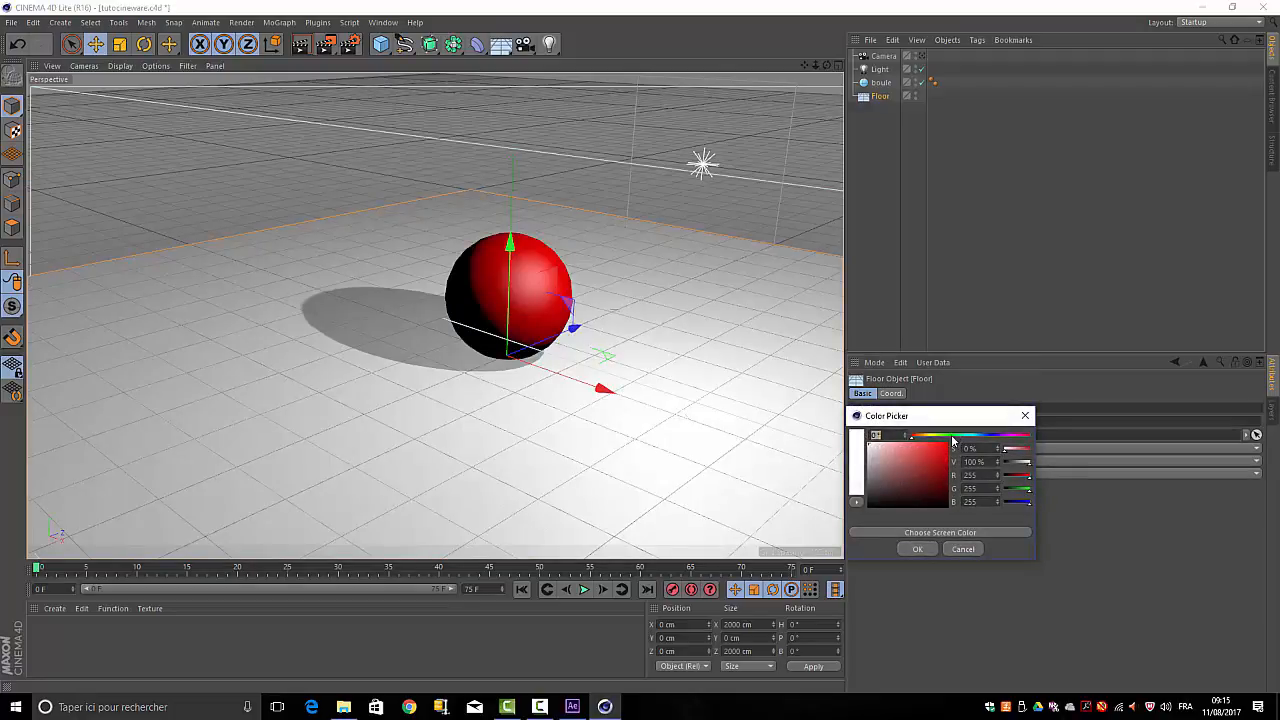
left_click(951, 436)
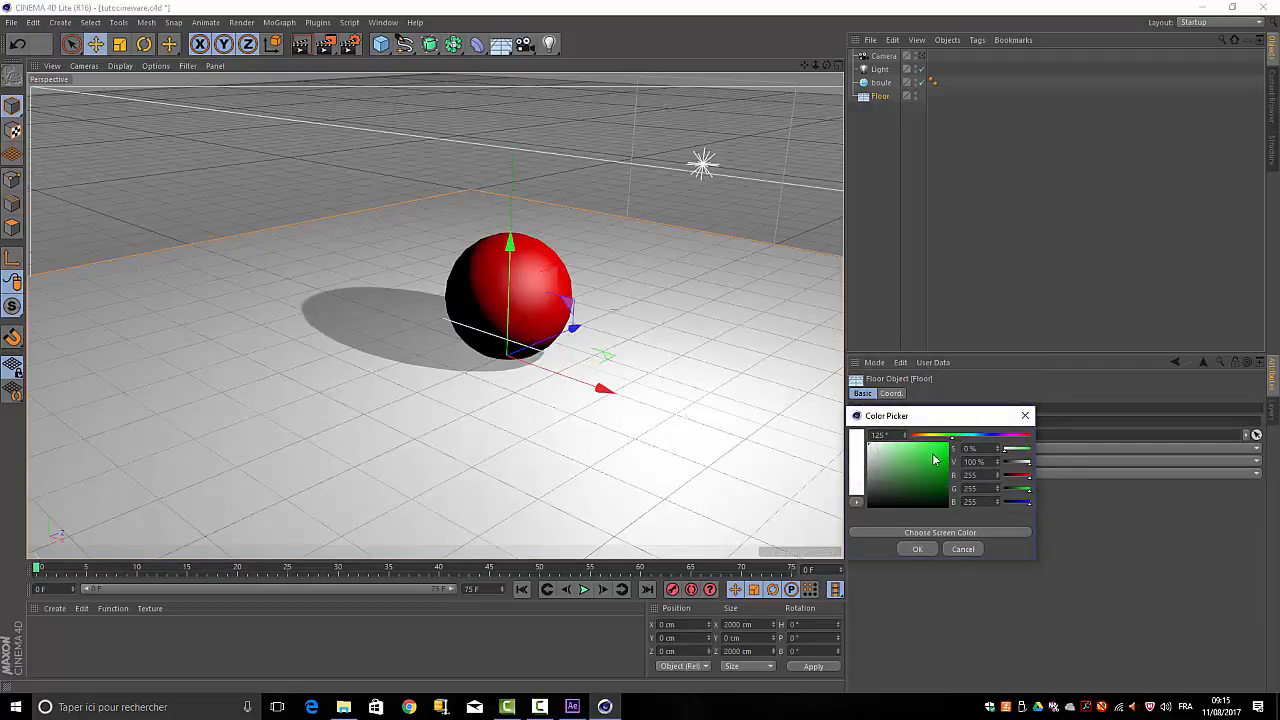
left_click(915, 463)
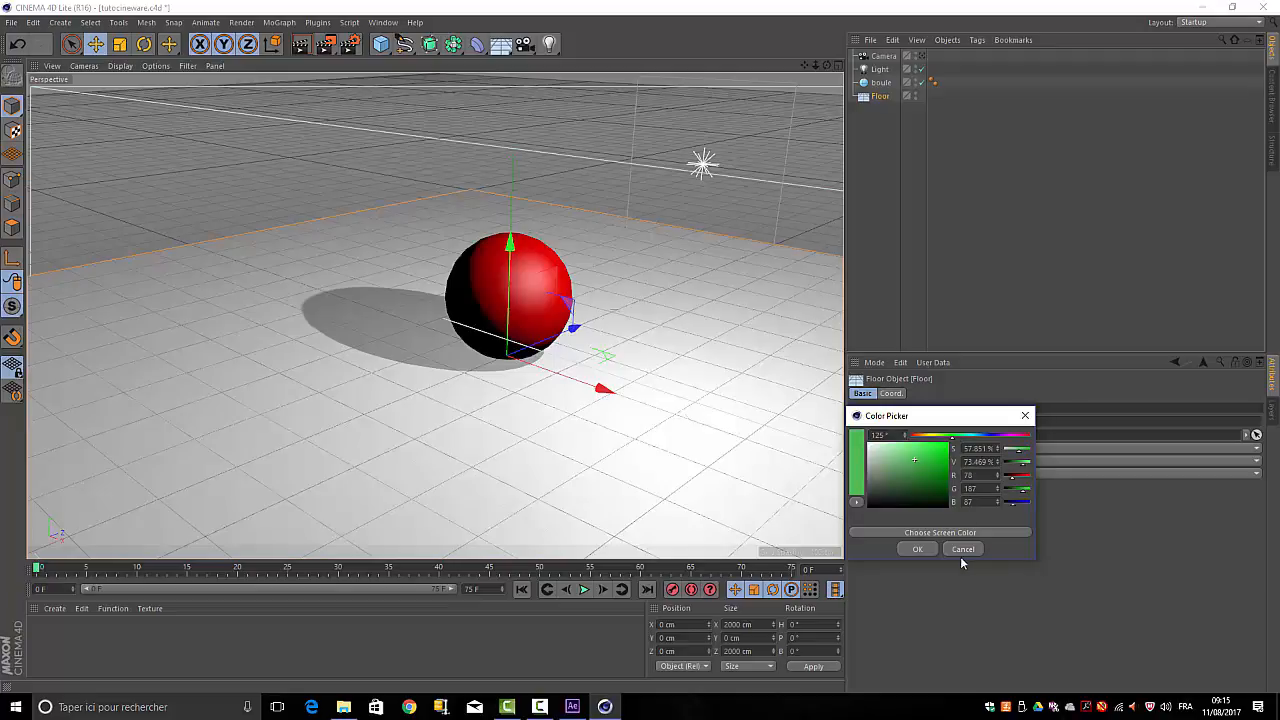
left_click(917, 549)
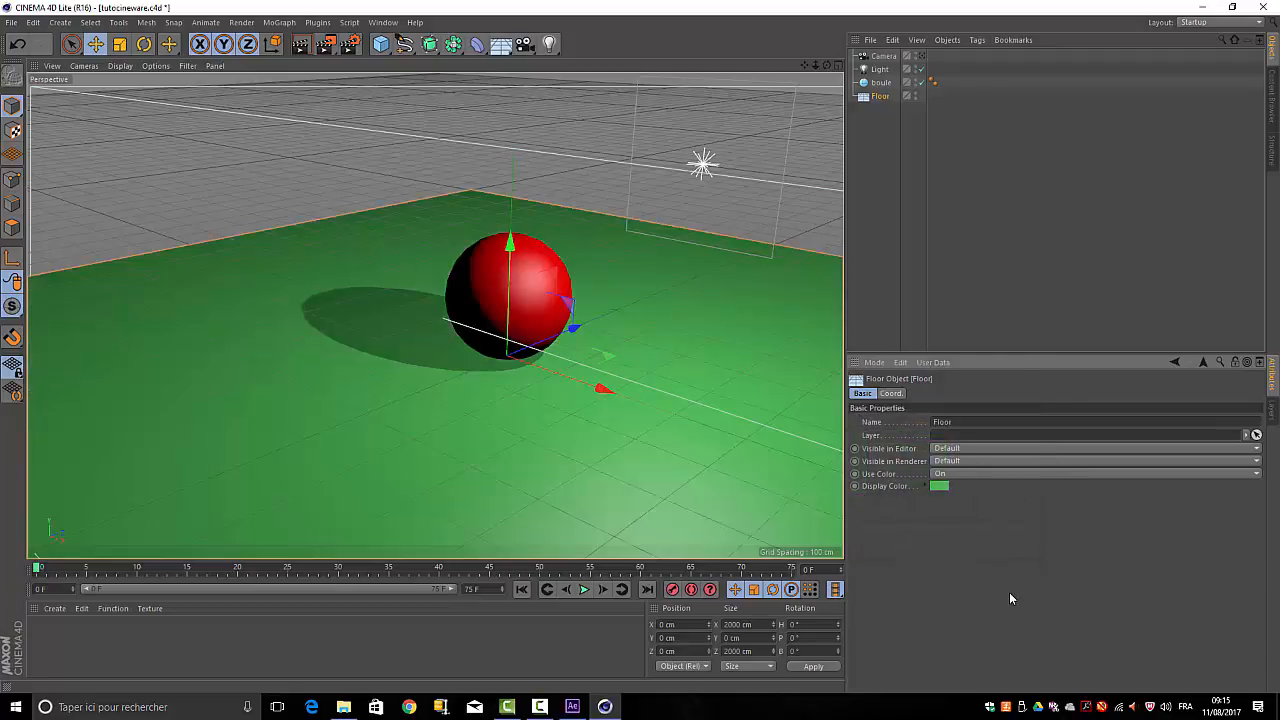
Save the scene, switch to After Effects and create a composition from the tutocineware.c4d footage.
left_click(14, 23)
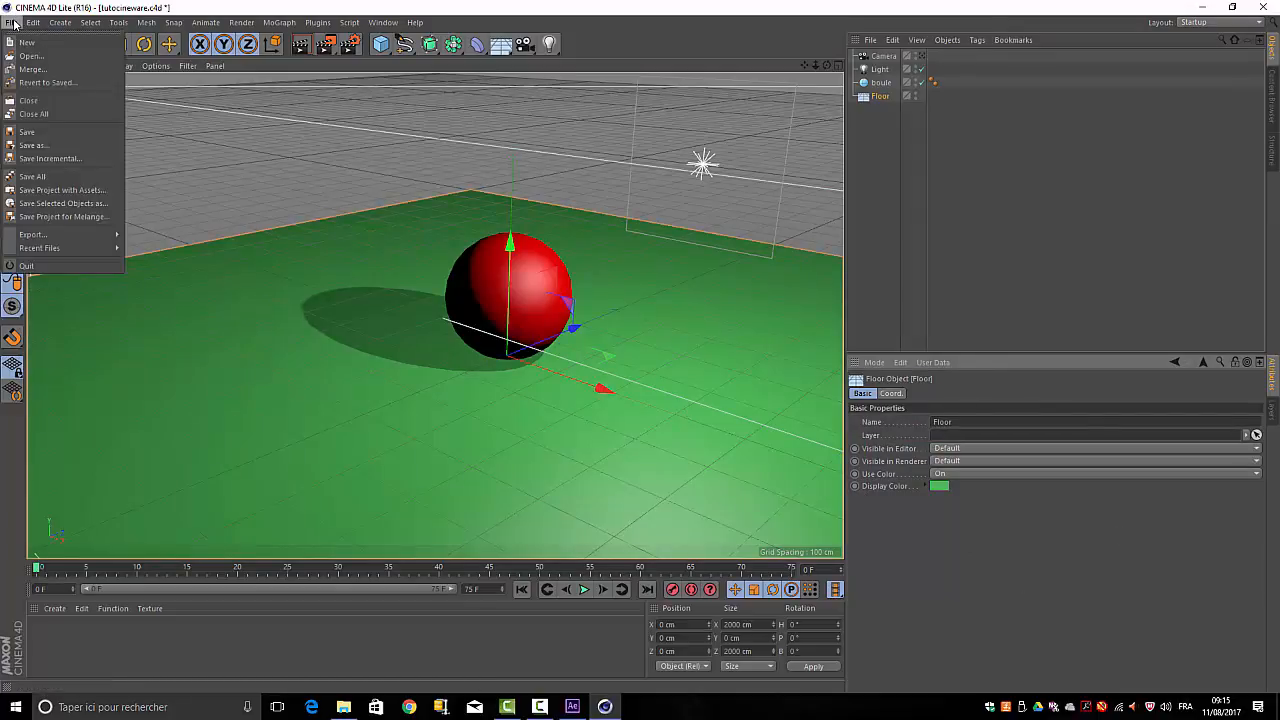
left_click(42, 133)
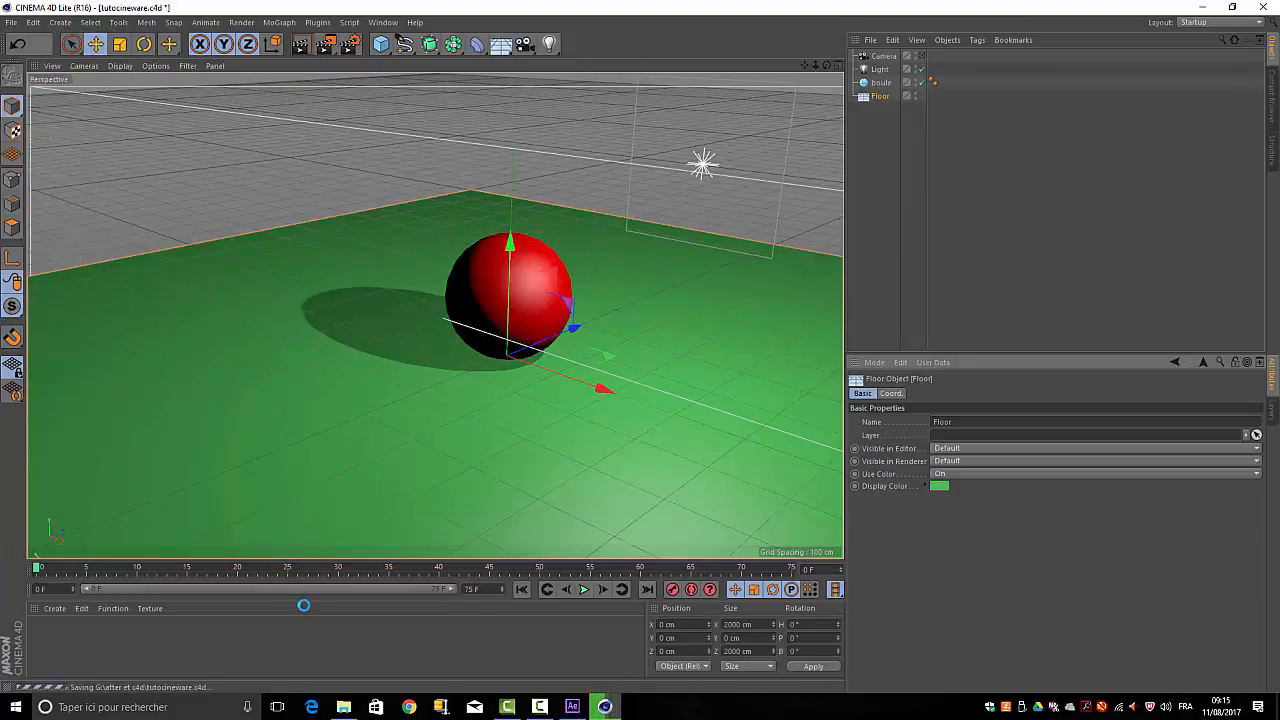
left_click(570, 707)
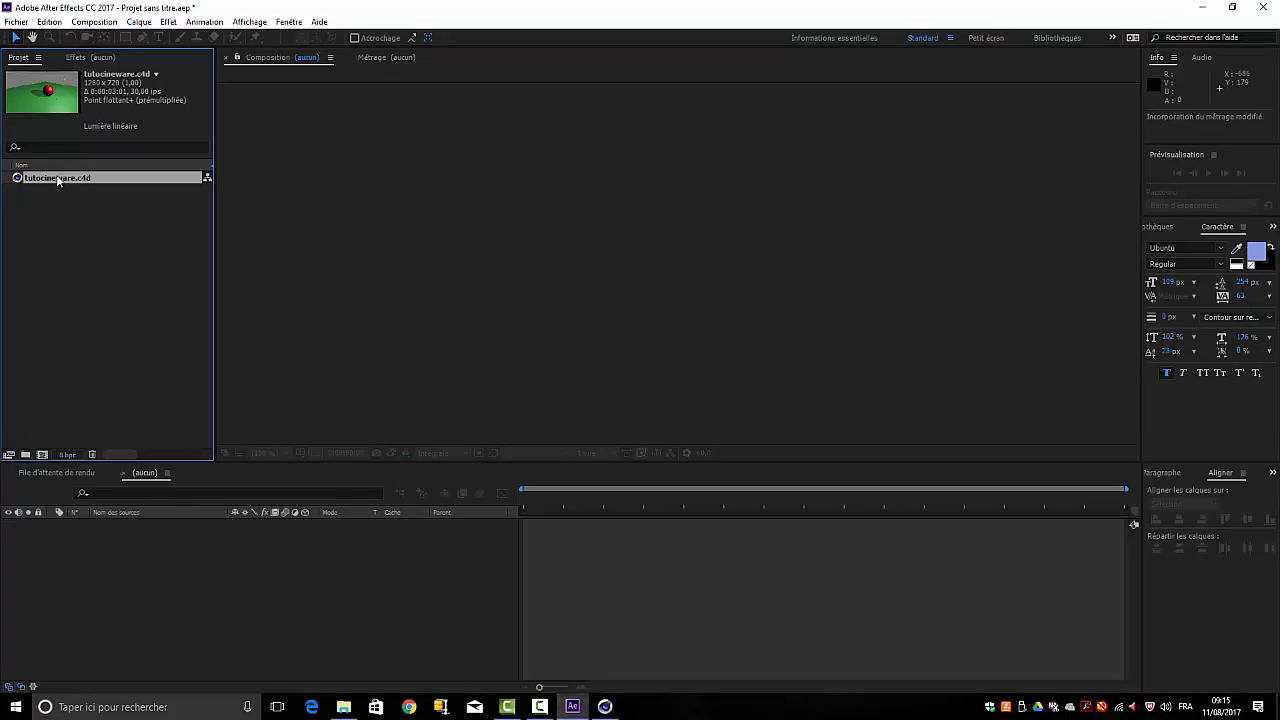
left_click_drag(57, 178, 88, 564)
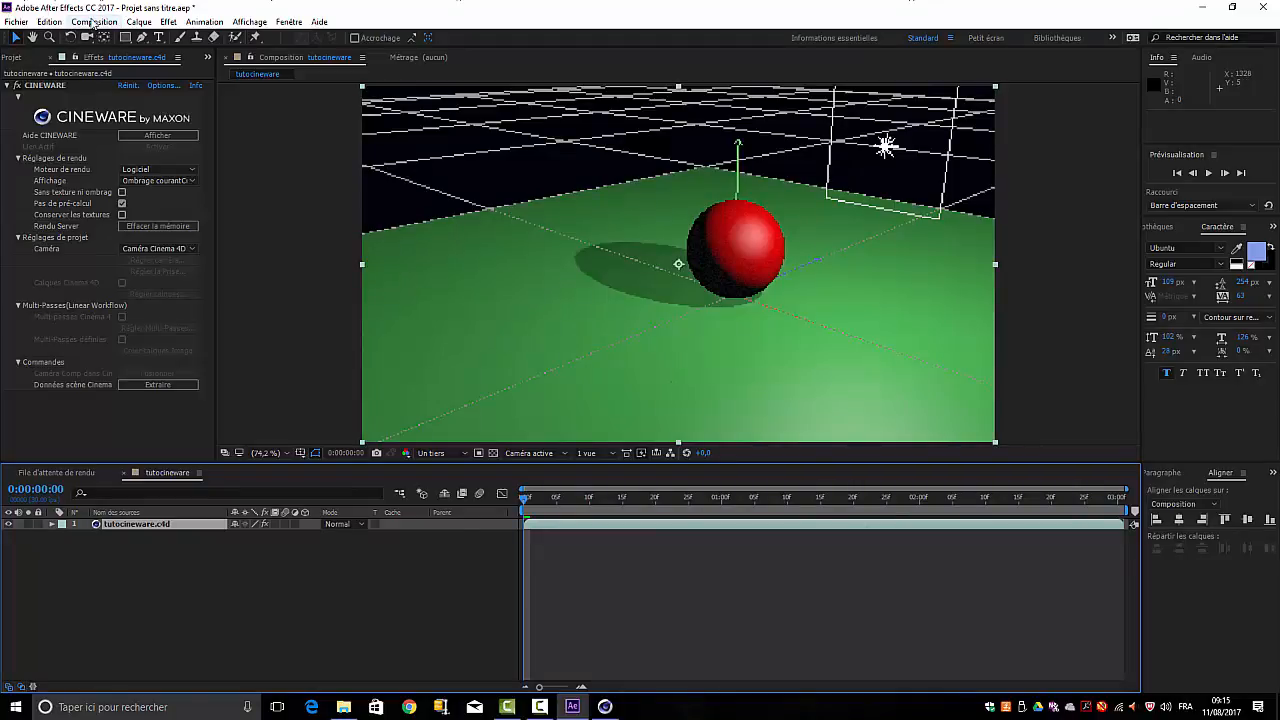
Set the tutocineware composition's frame rate to 25 frames per second and lock its aspect ratio to 16:9.
left_click(94, 21)
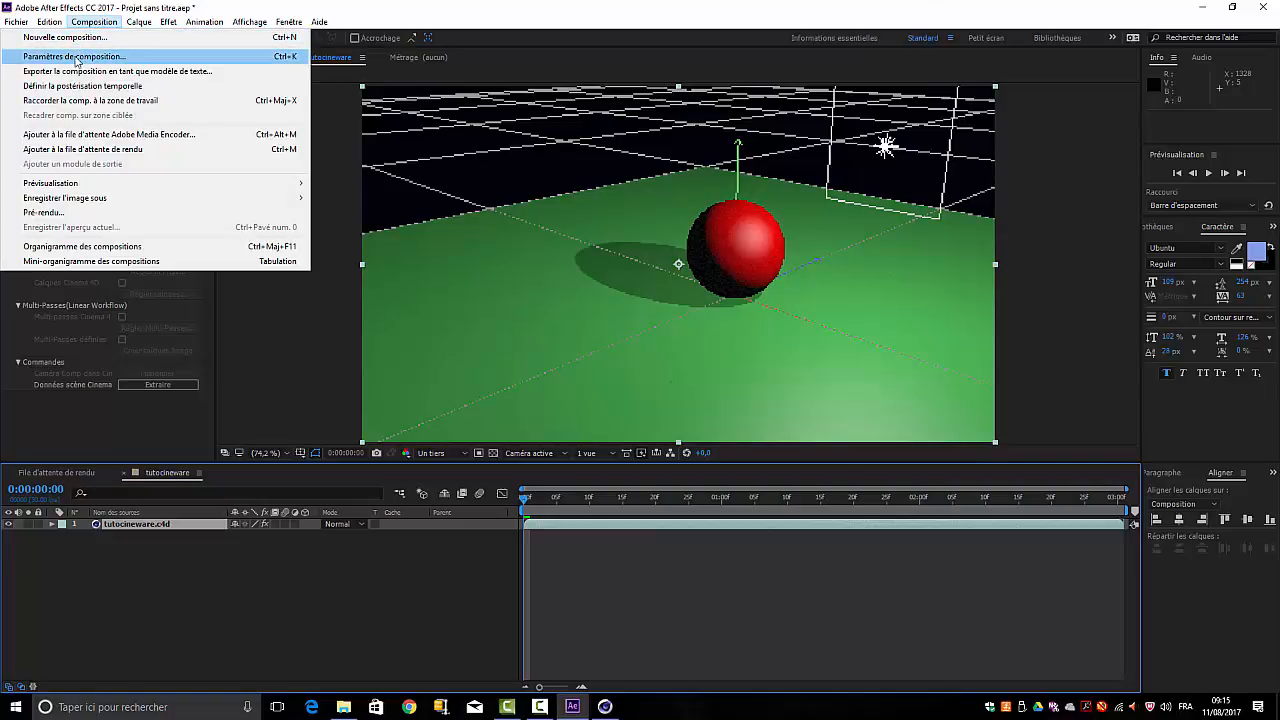
left_click(79, 56)
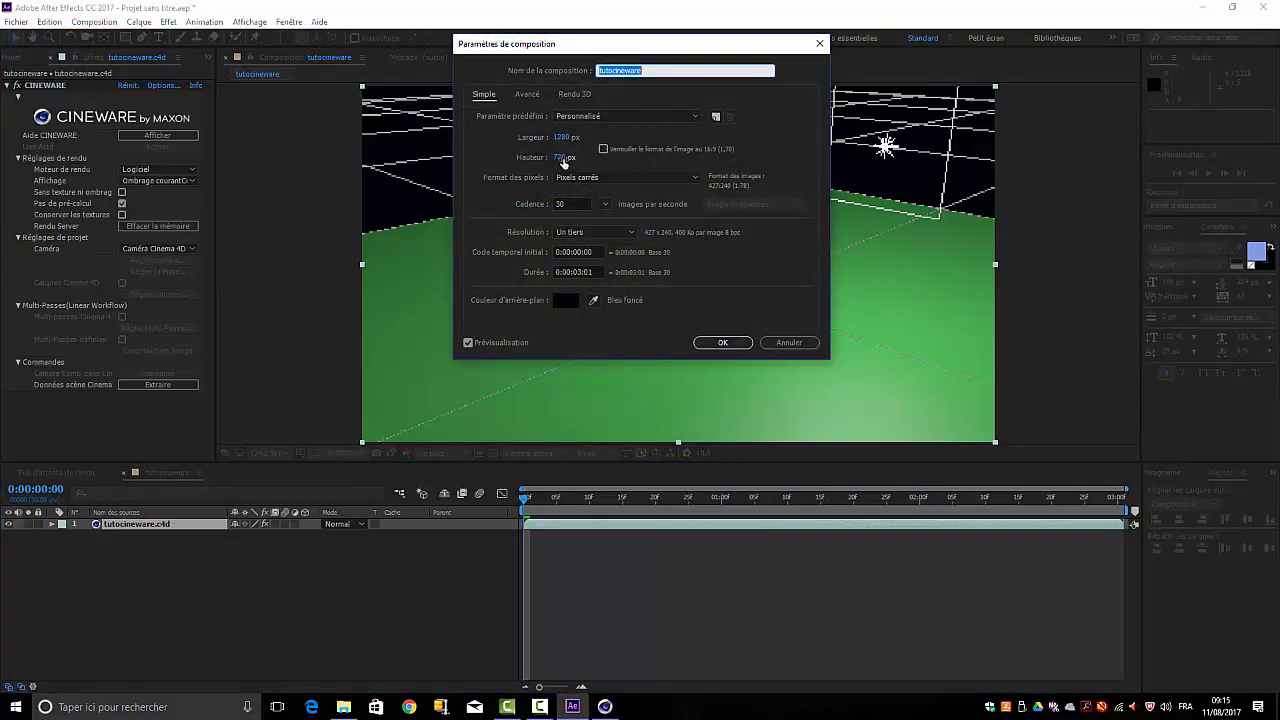
left_click(564, 205)
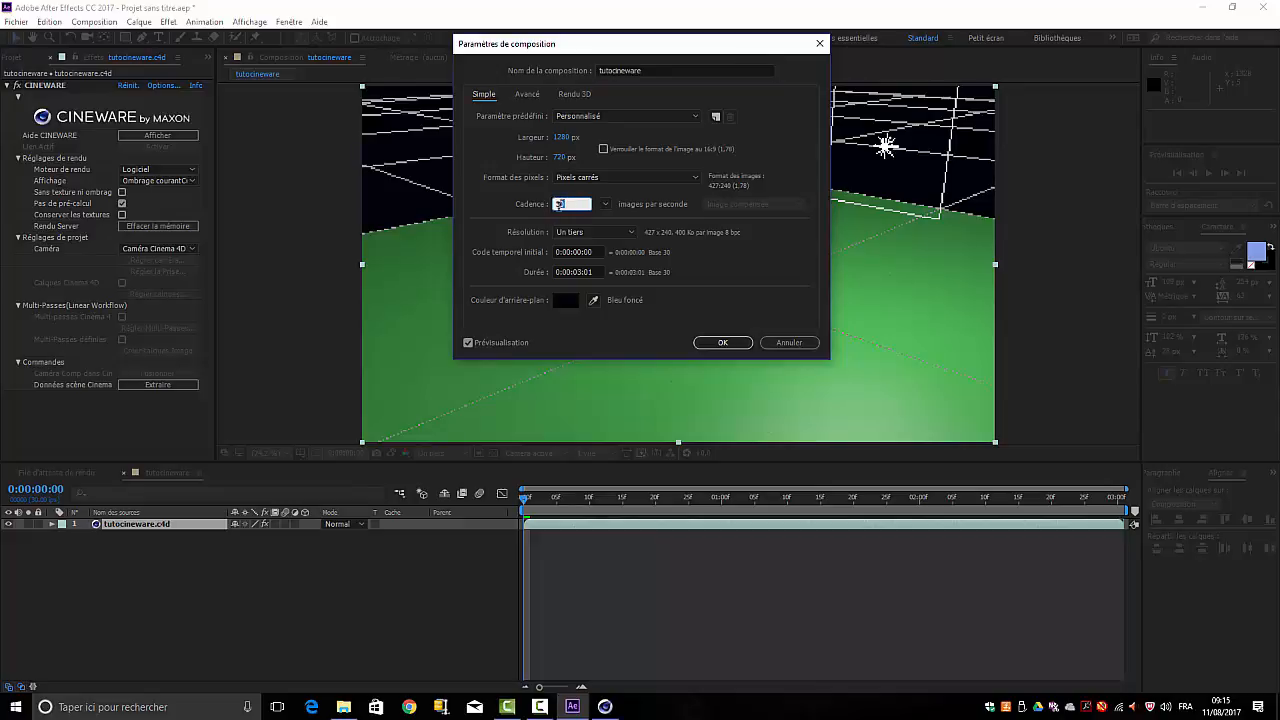
type("25")
left_click(671, 290)
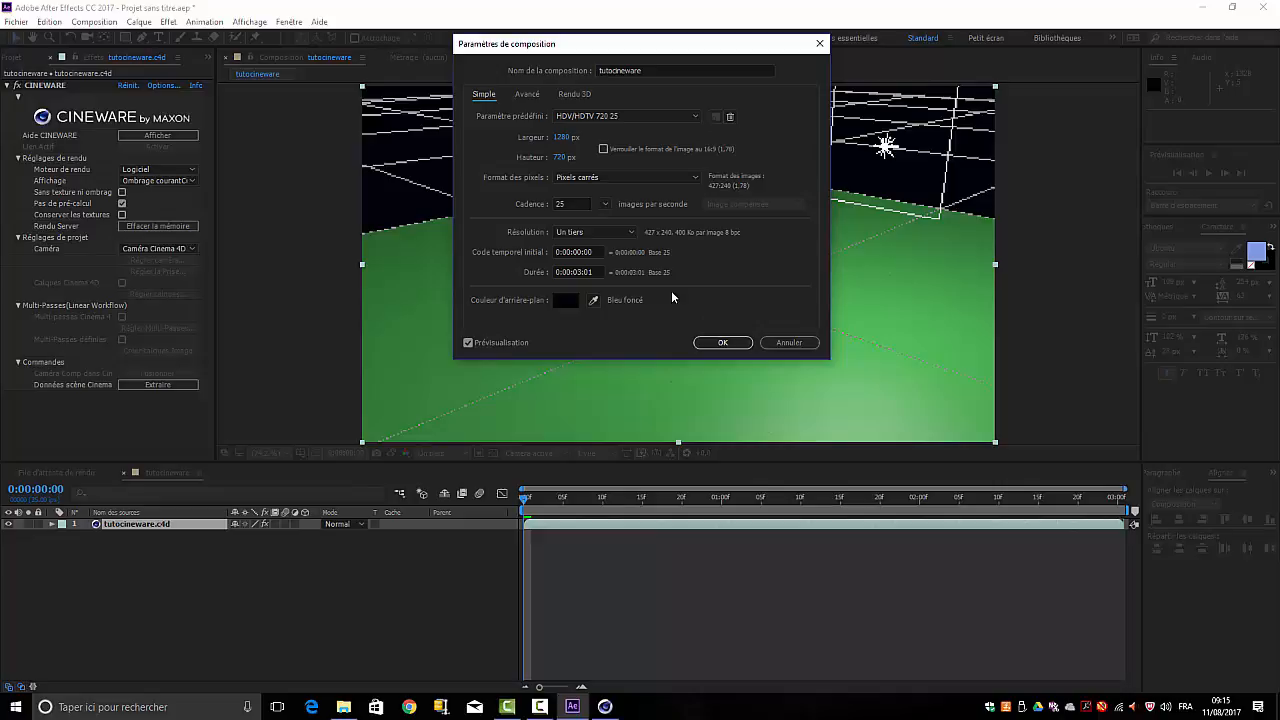
left_click(603, 149)
left_click(724, 343)
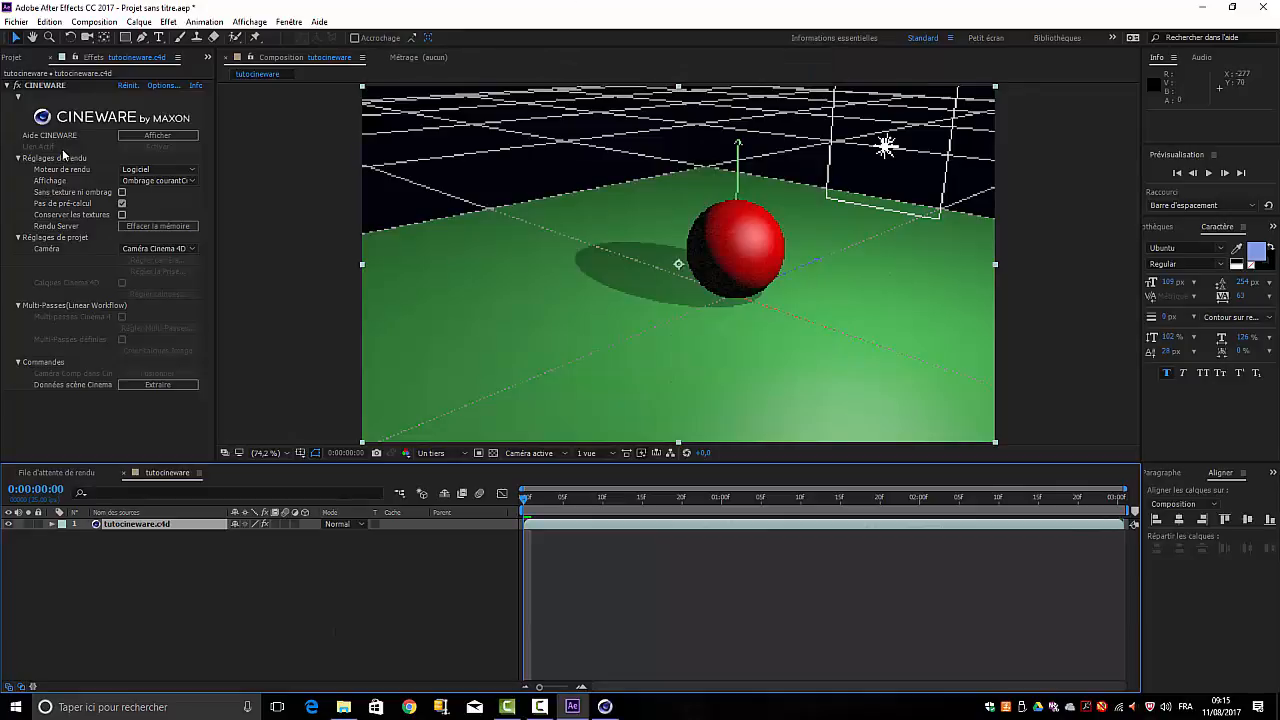
Try the Standard (Esquisse) render engine for the Cineware layer, and settle on Standard (Final).
left_click(193, 172)
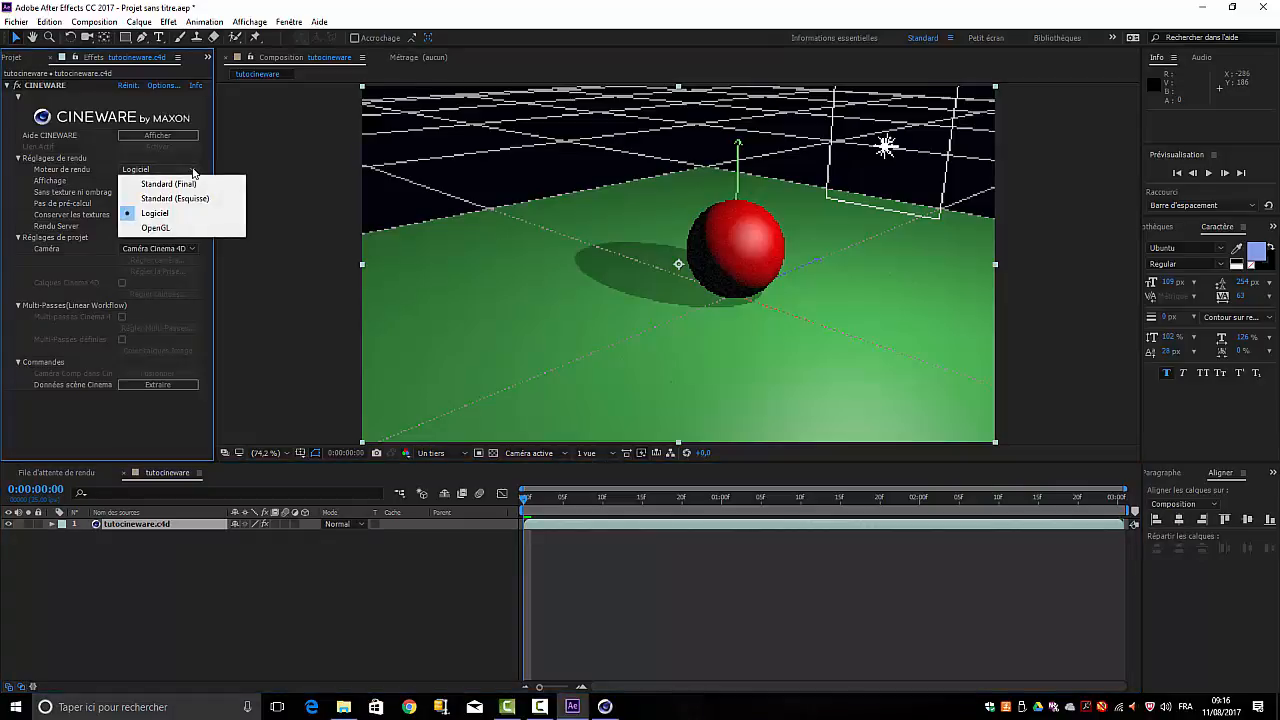
left_click(163, 199)
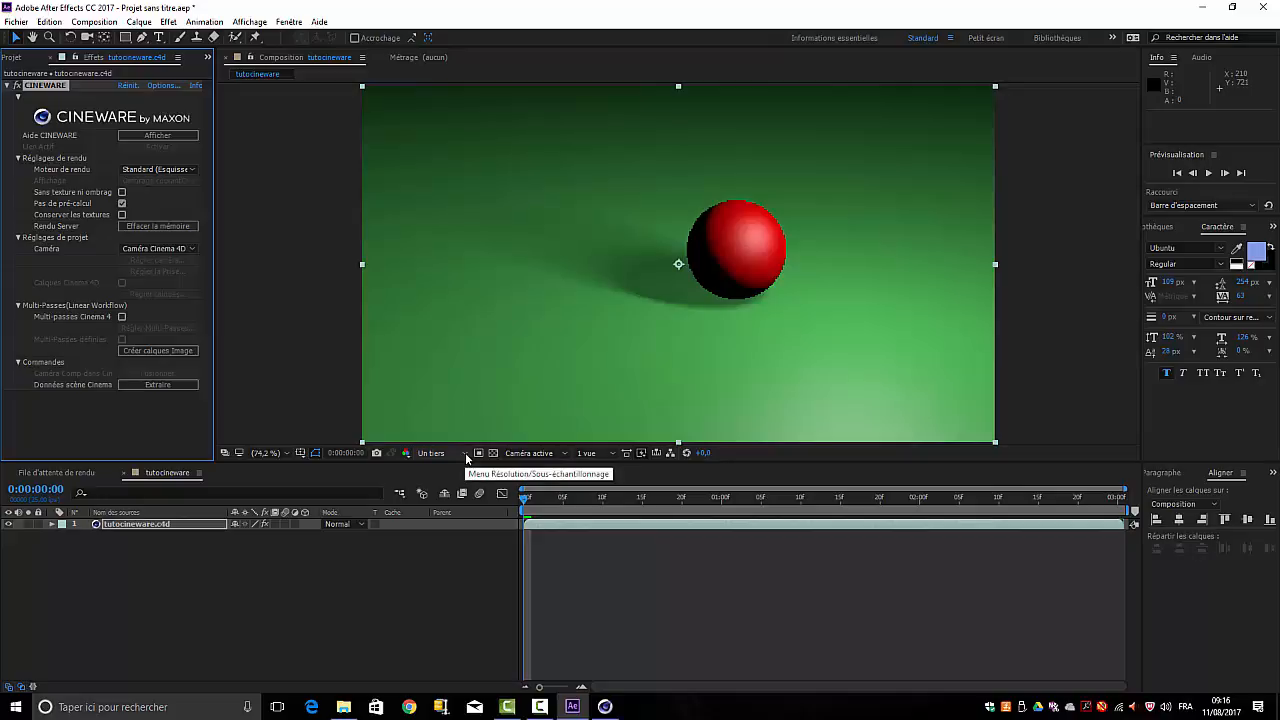
left_click(193, 173)
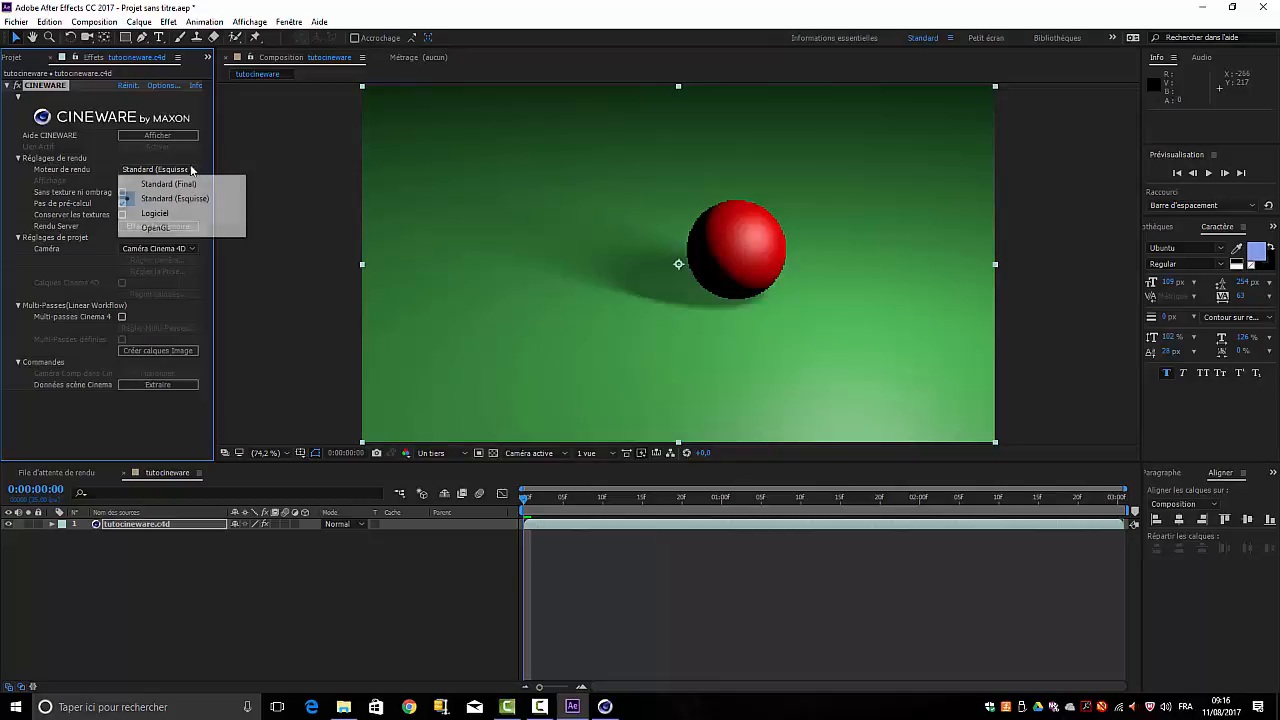
left_click(150, 182)
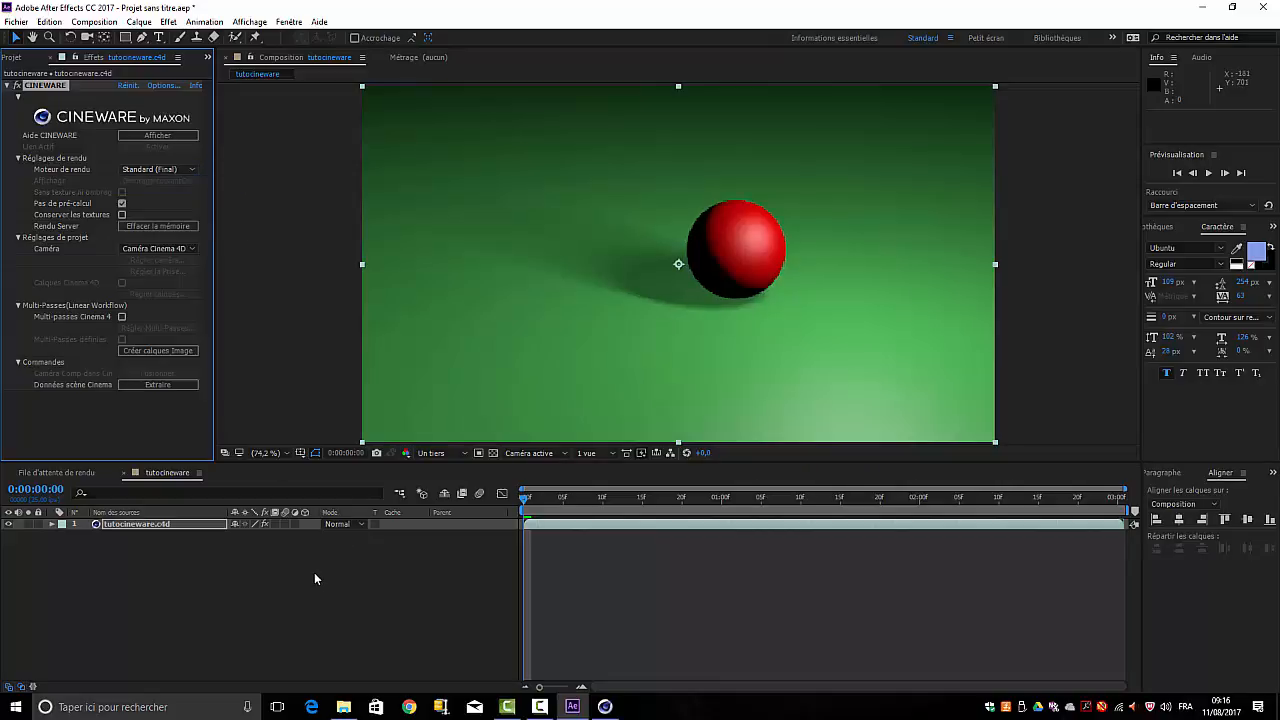
Try the composition preview at Intégrale resolution, and return it to Un tiers.
left_click(466, 453)
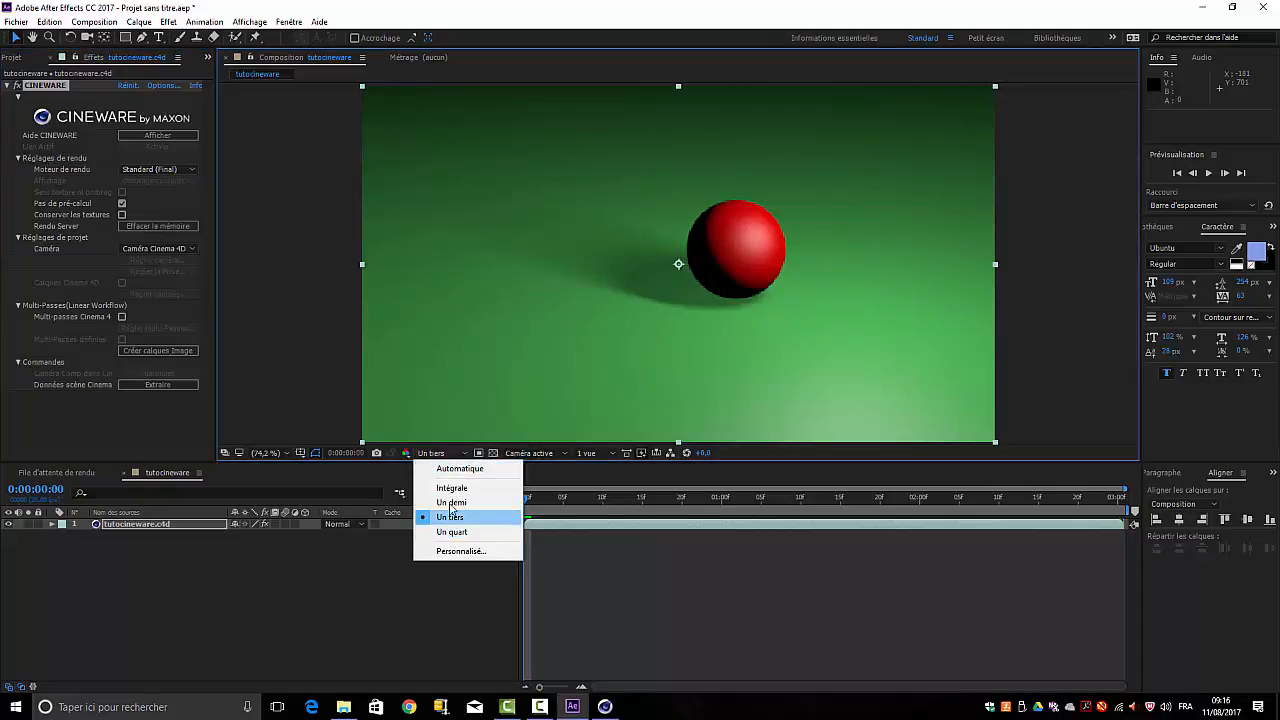
left_click(456, 489)
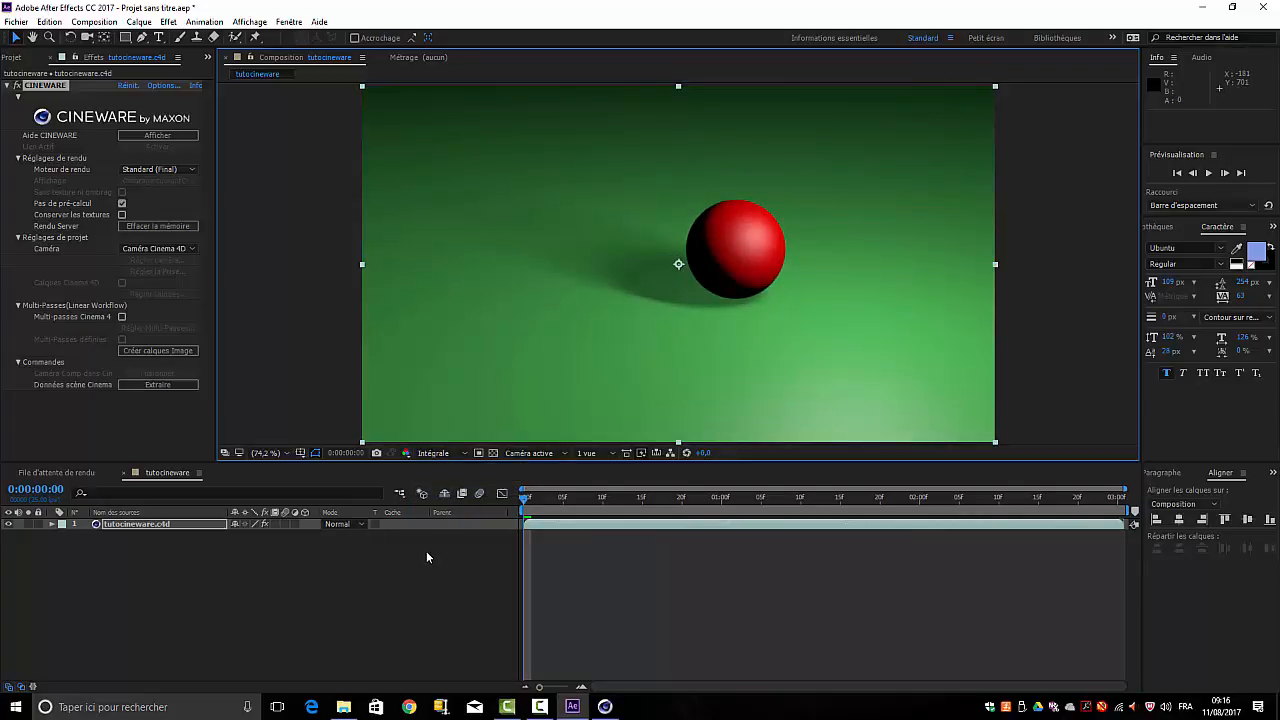
left_click(467, 455)
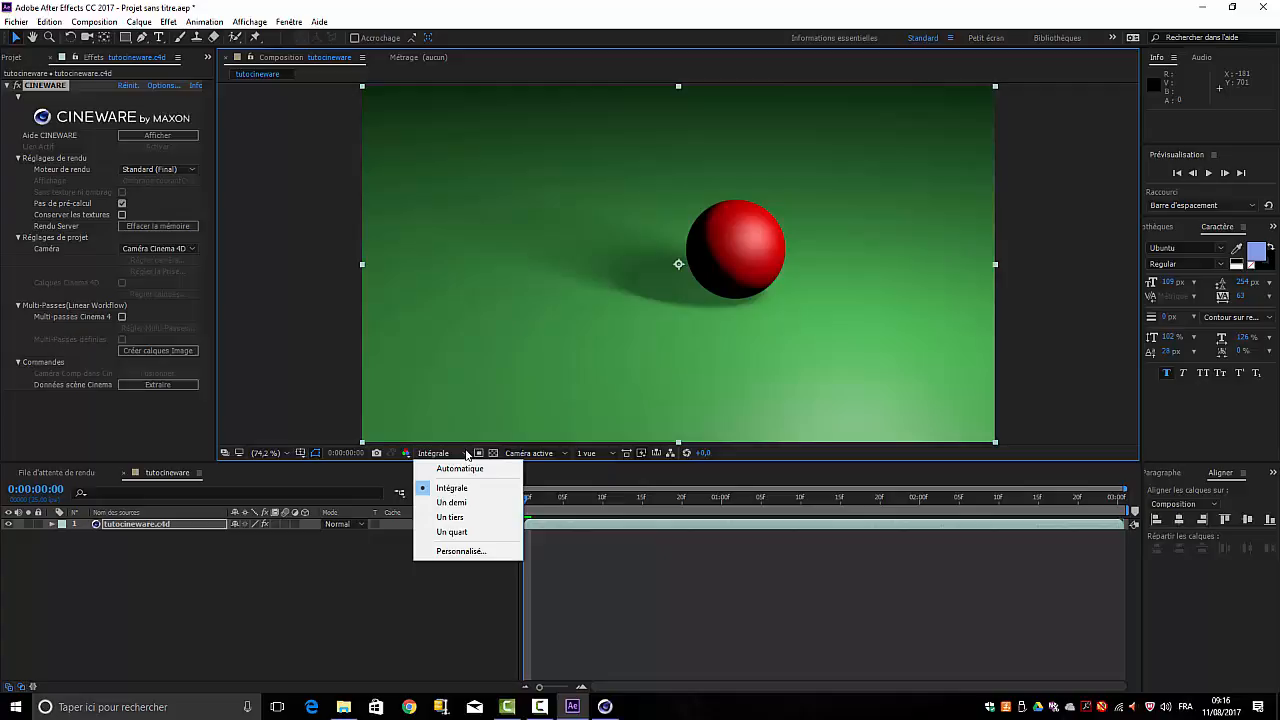
left_click(451, 518)
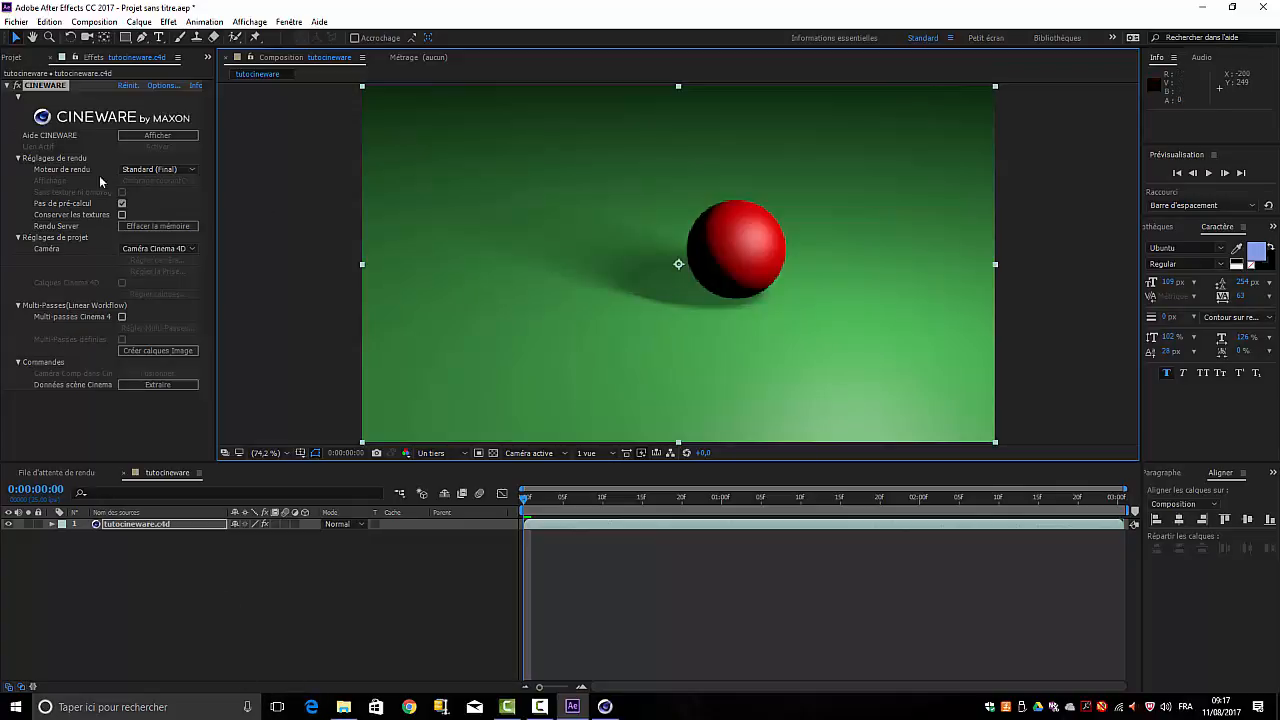
Switch to Cinema 4D, move the boule sphere to about X -371 cm and record a keyframe at frame 0.
left_click(605, 708)
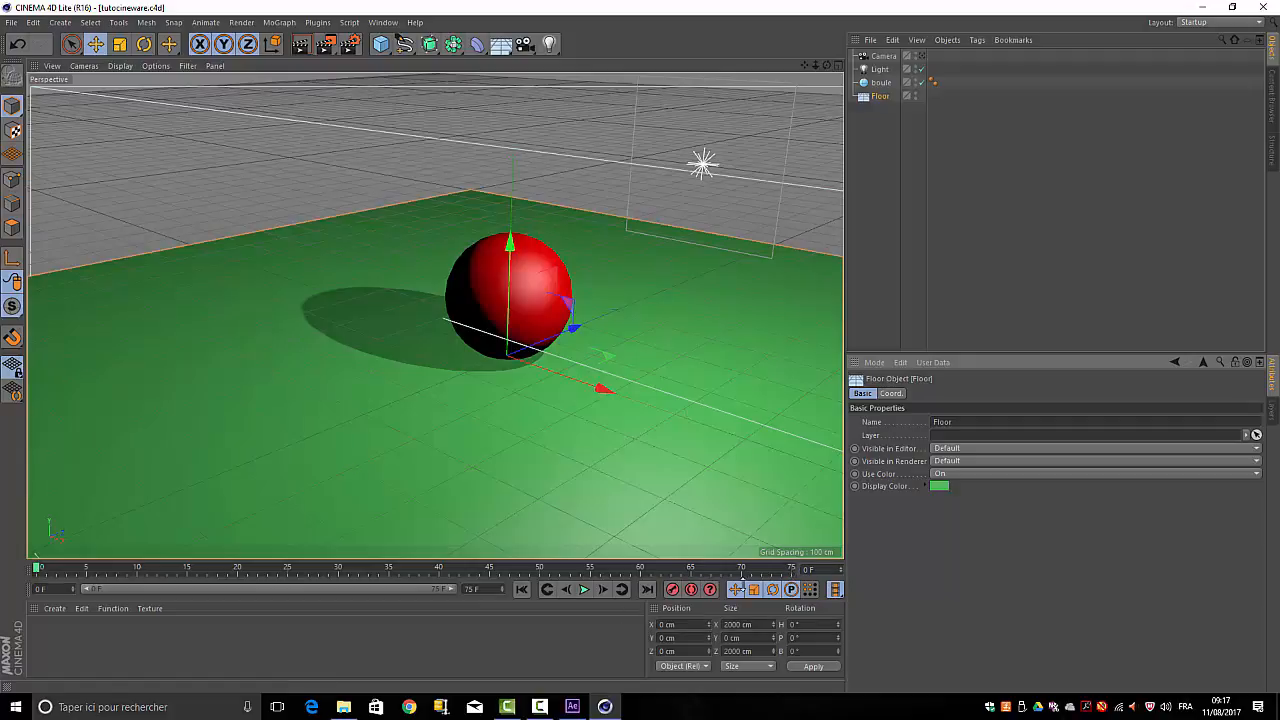
left_click(881, 82)
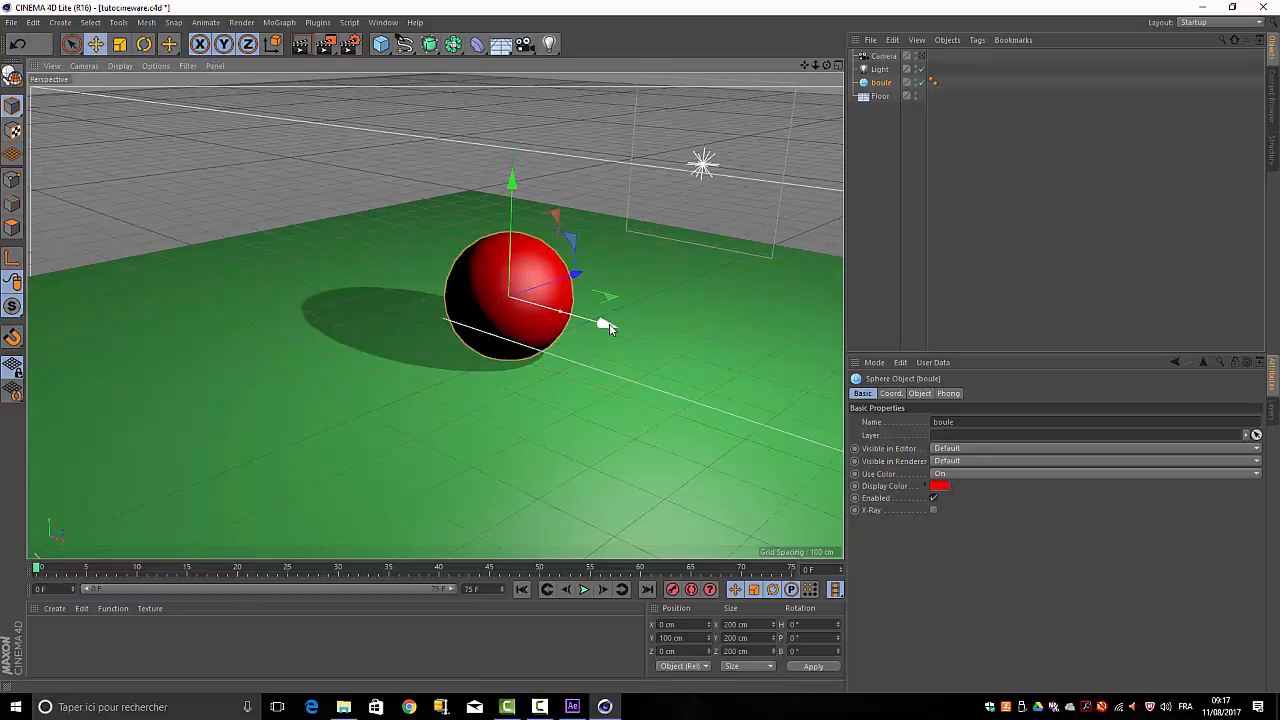
left_click_drag(609, 323, 440, 287)
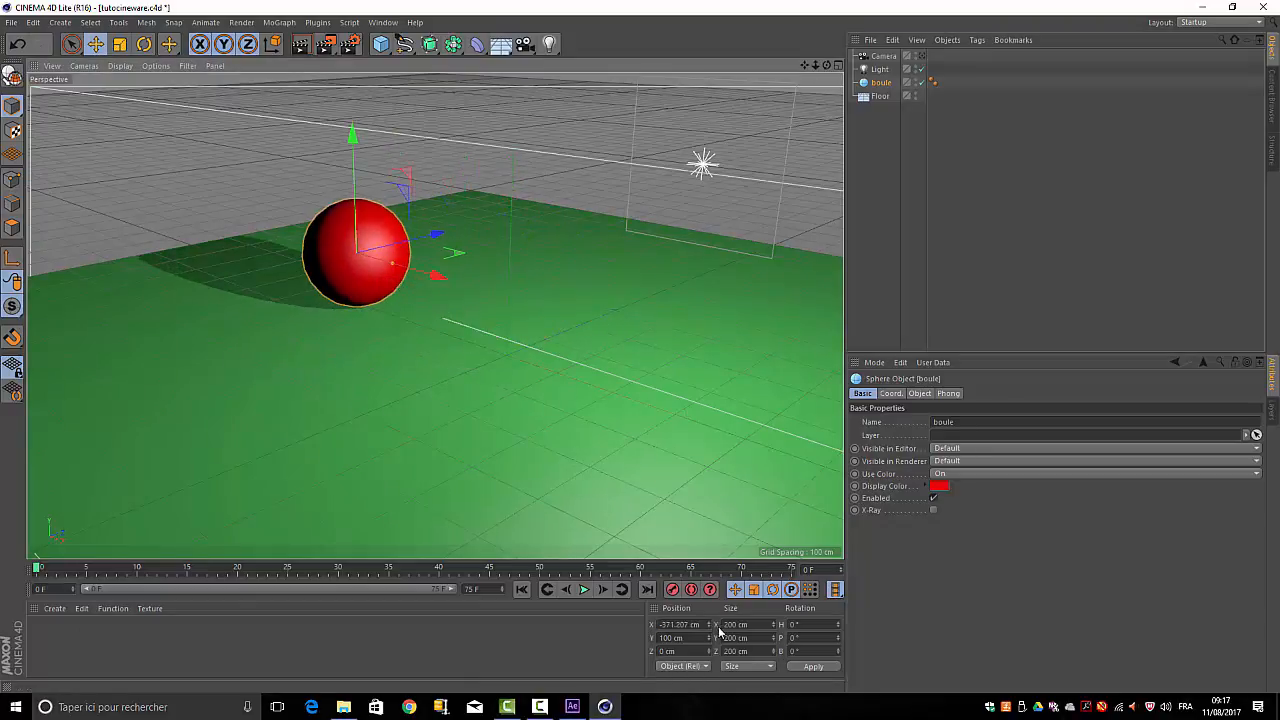
left_click(671, 590)
At frame 60, move the boule sphere to about X 220 cm and Z -168 cm, and record a second keyframe.
left_click_drag(36, 568, 646, 589)
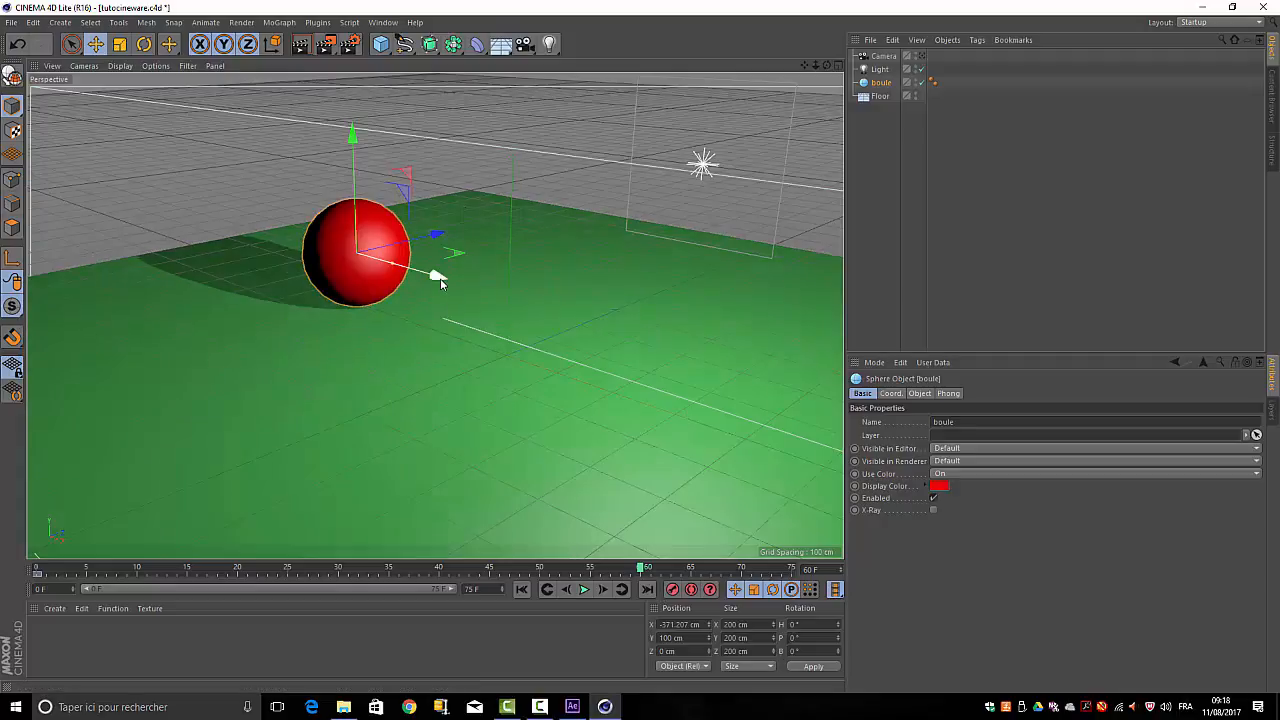
left_click_drag(441, 283, 735, 402)
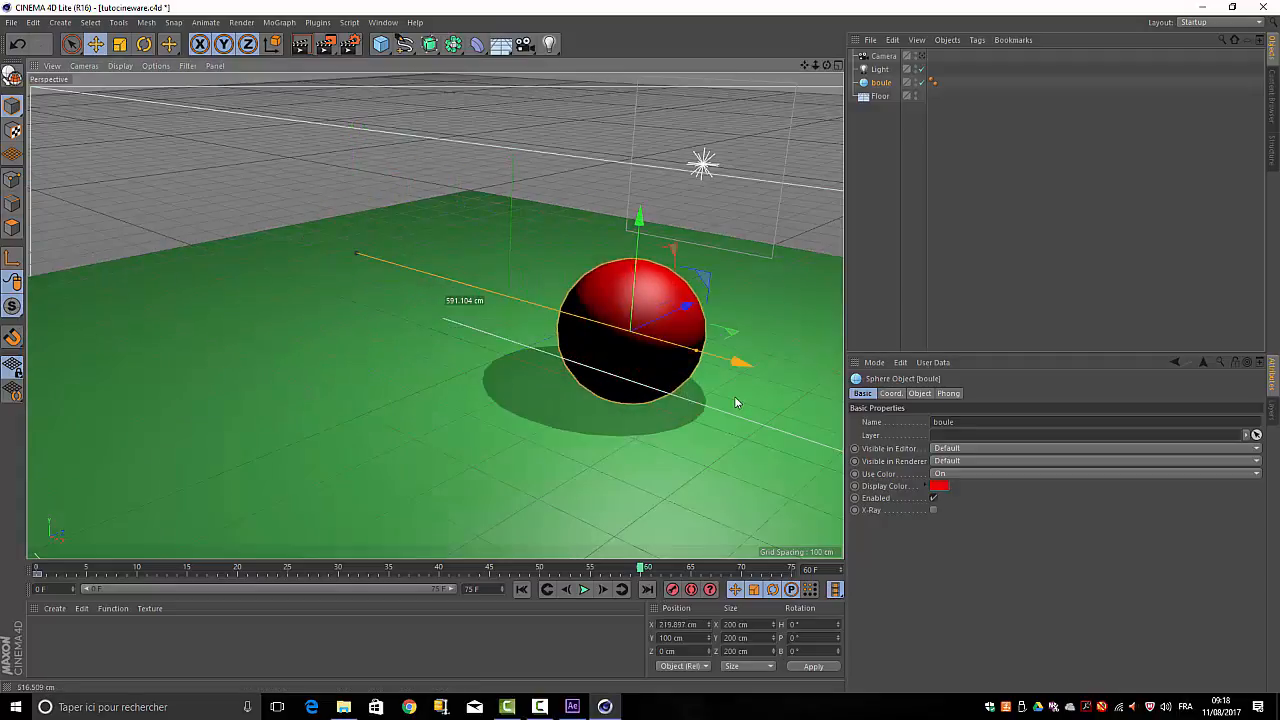
left_click_drag(688, 312, 623, 347)
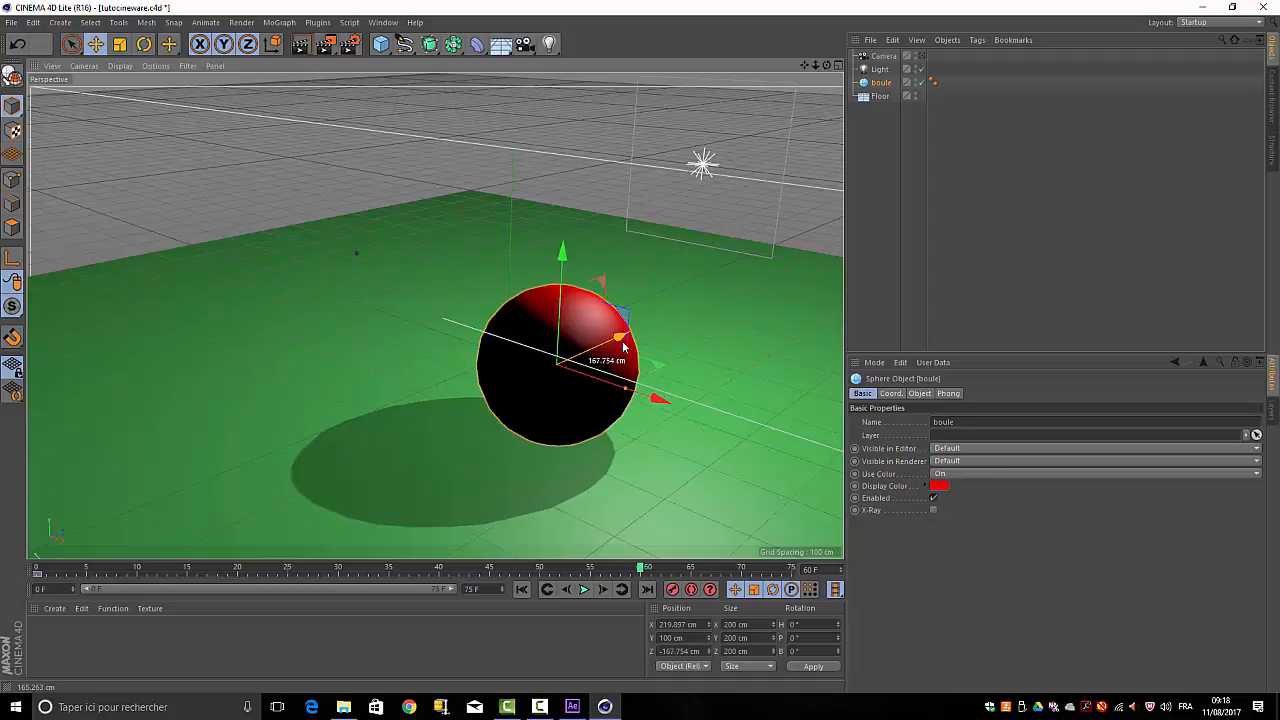
left_click(672, 589)
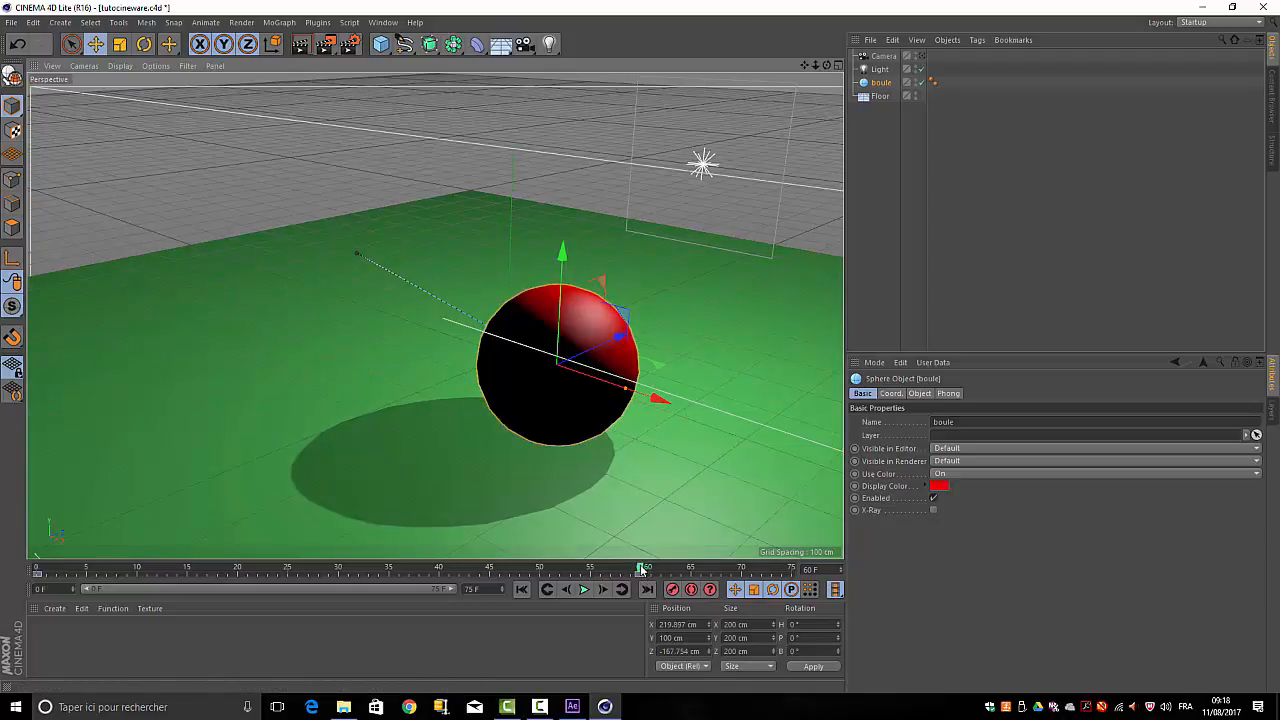
Return to frame 0 and play the ball's animation to check its movement.
left_click_drag(641, 568, 38, 567)
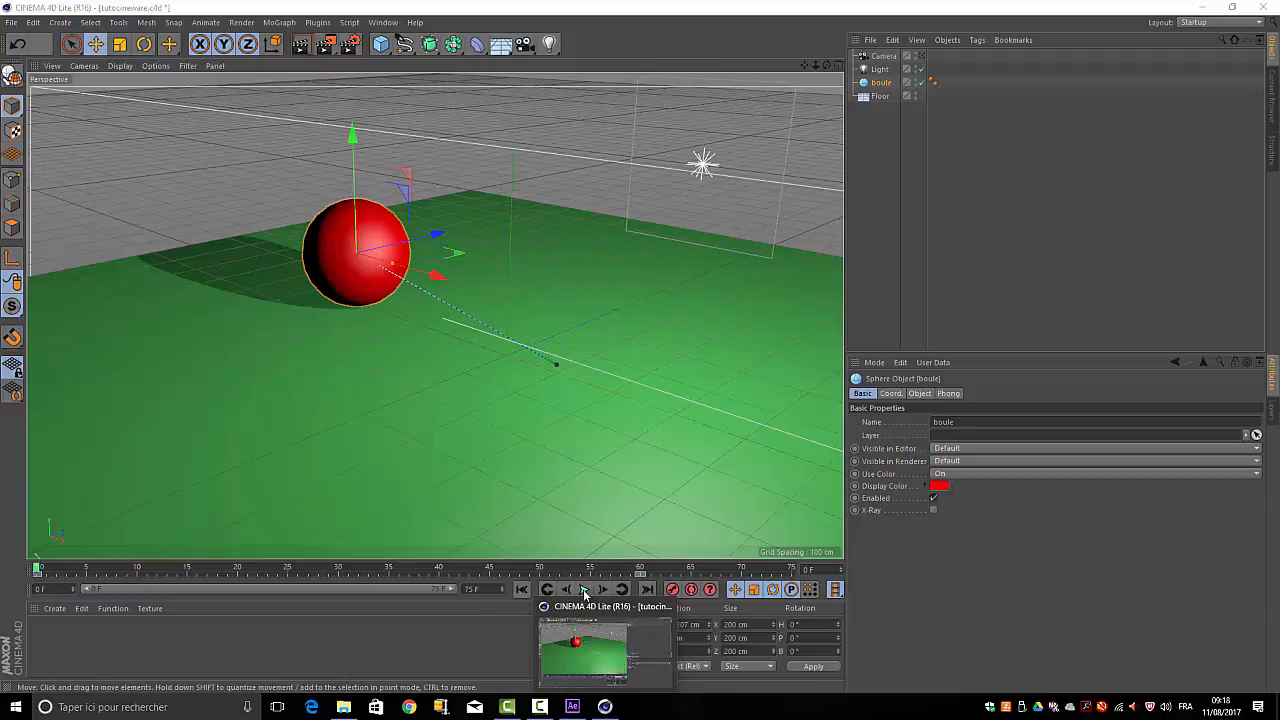
left_click(434, 674)
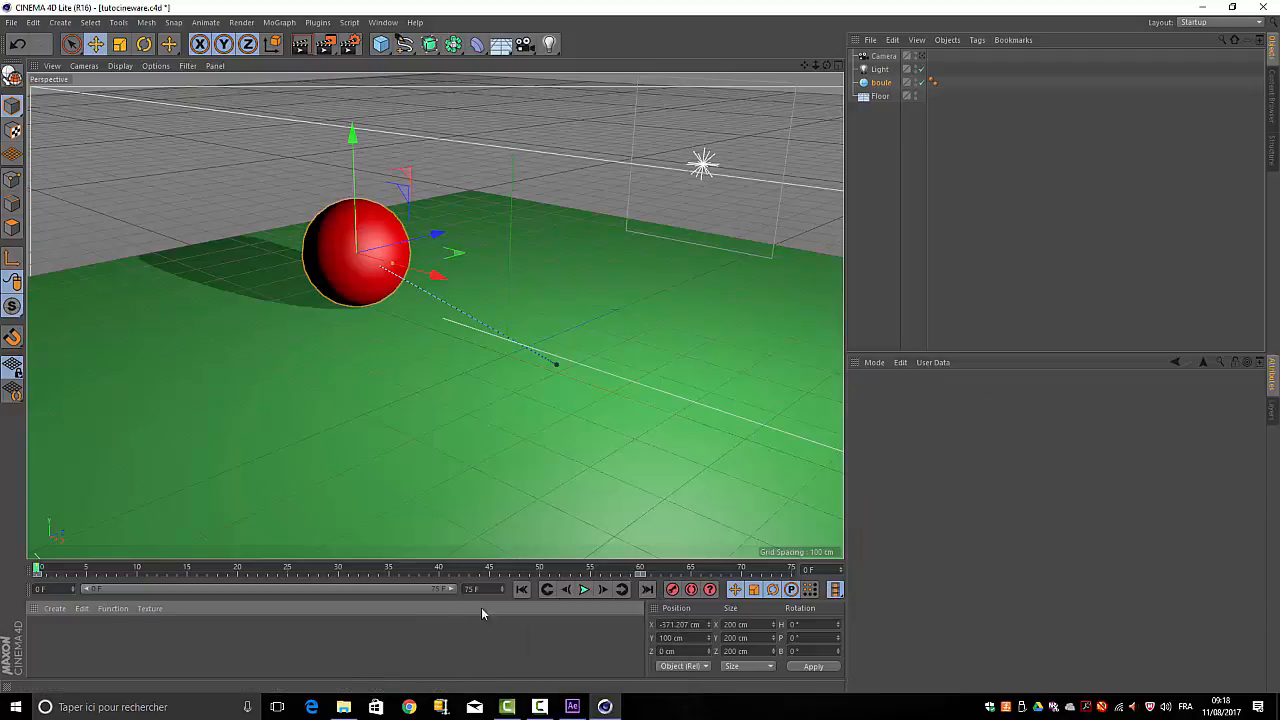
left_click(585, 589)
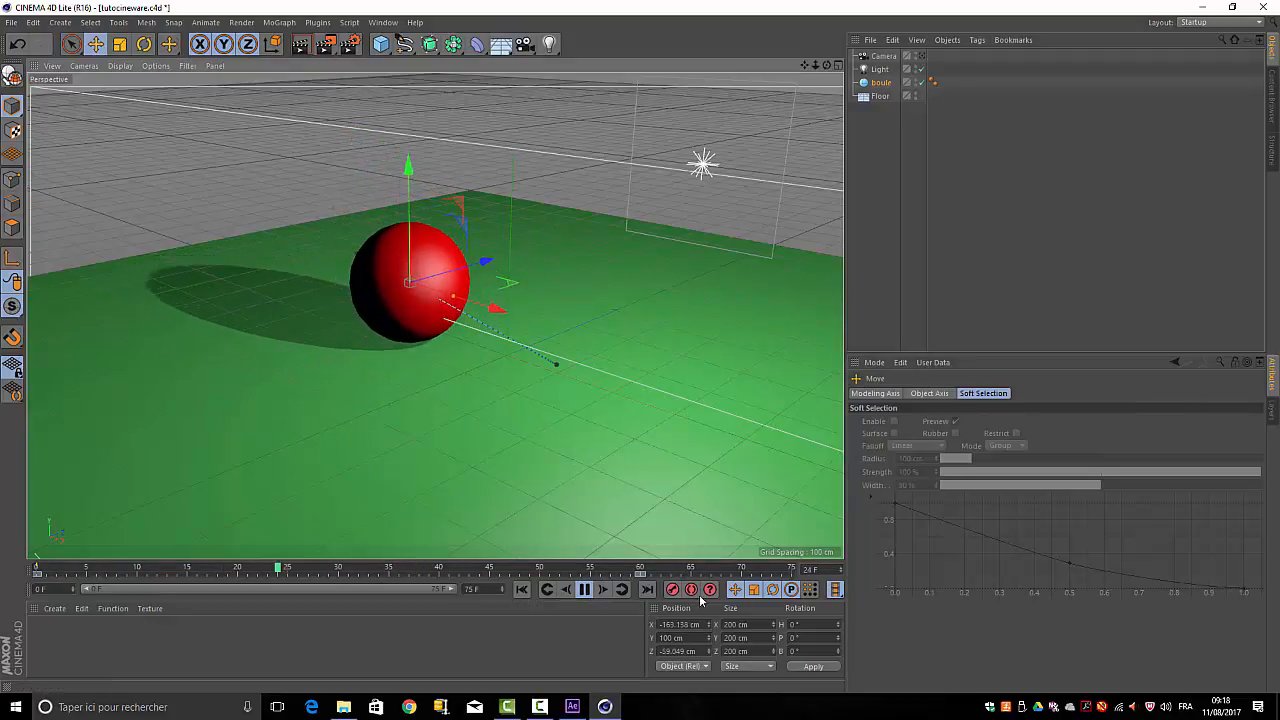
left_click(586, 591)
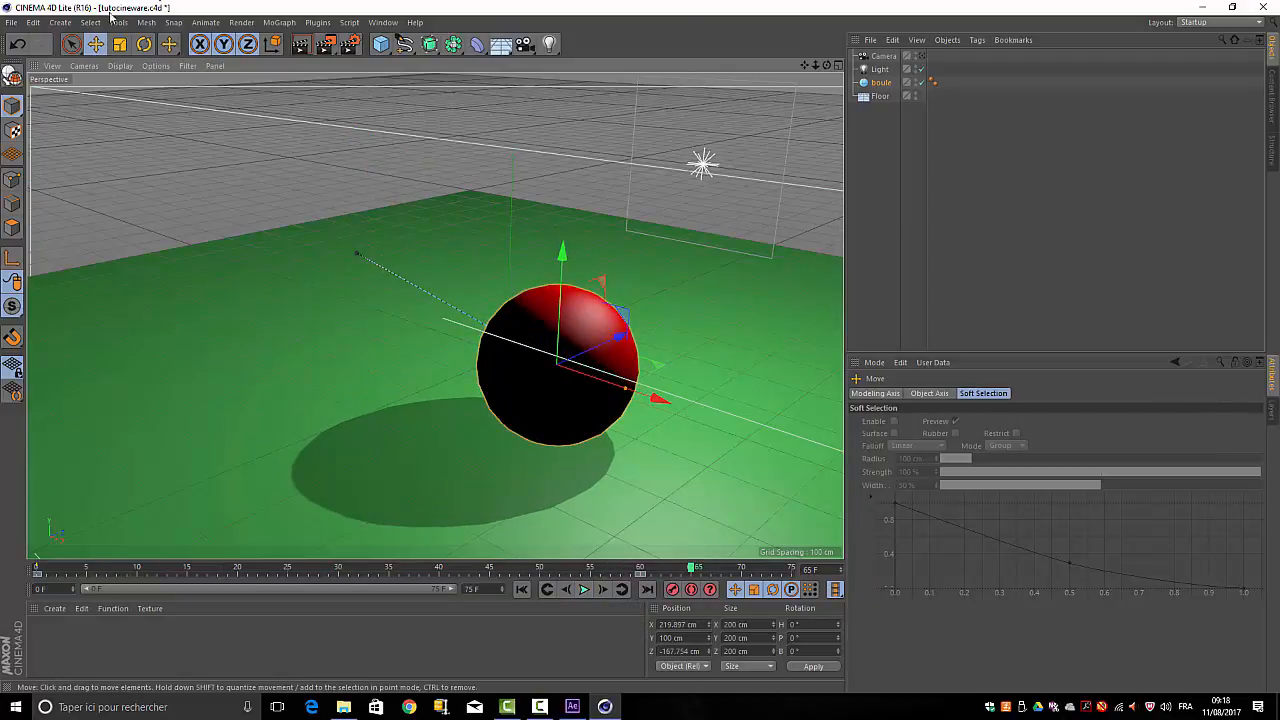
Save the animated tutocineware.c4d scene and switch back to After Effects.
left_click(12, 23)
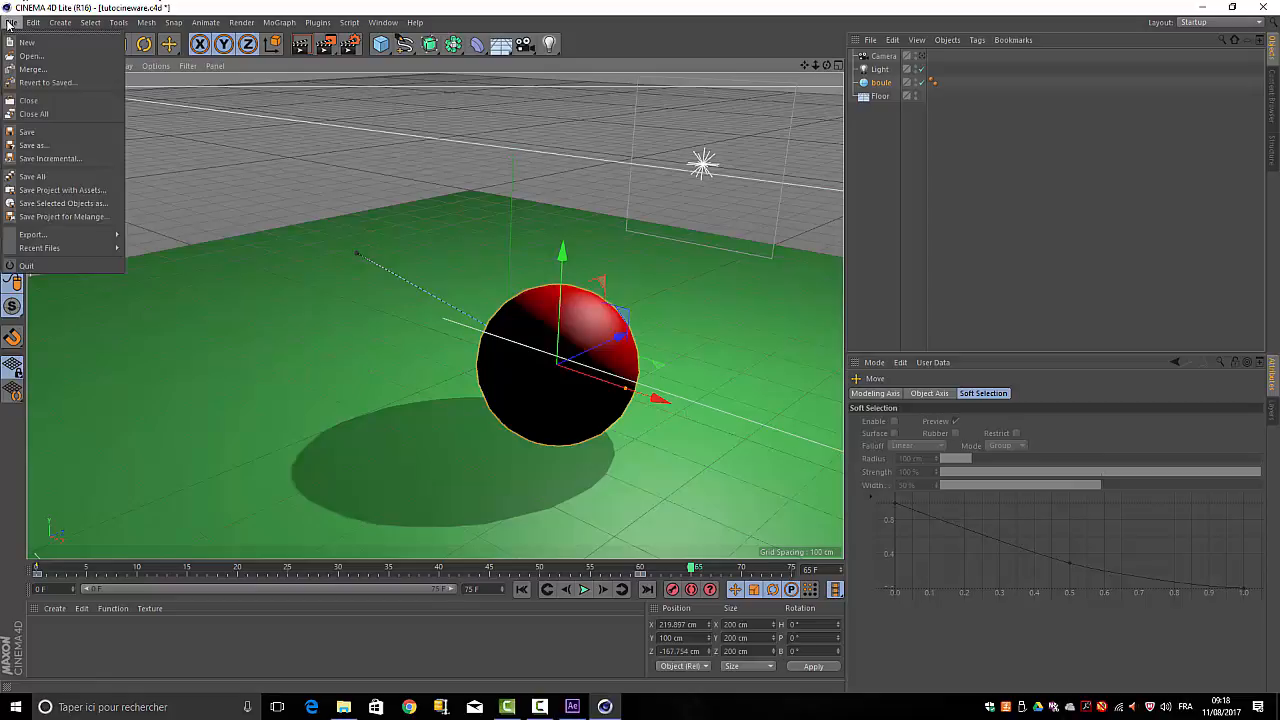
left_click(54, 131)
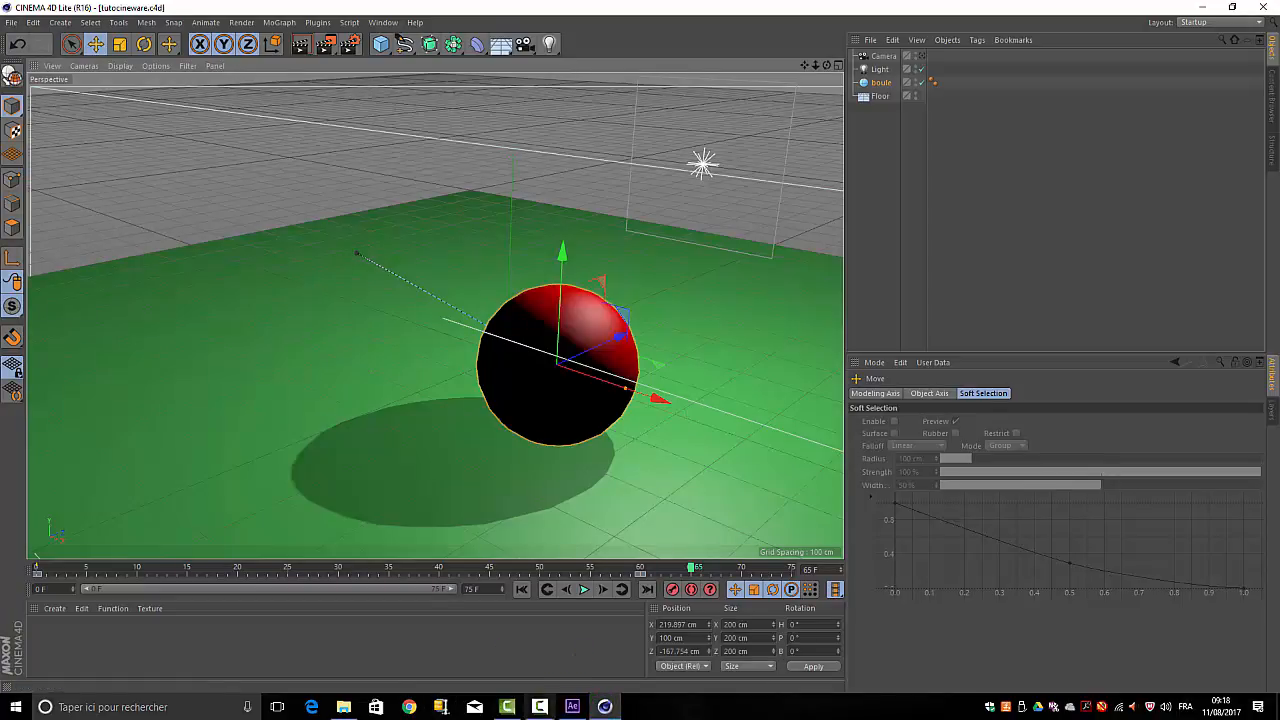
left_click(570, 707)
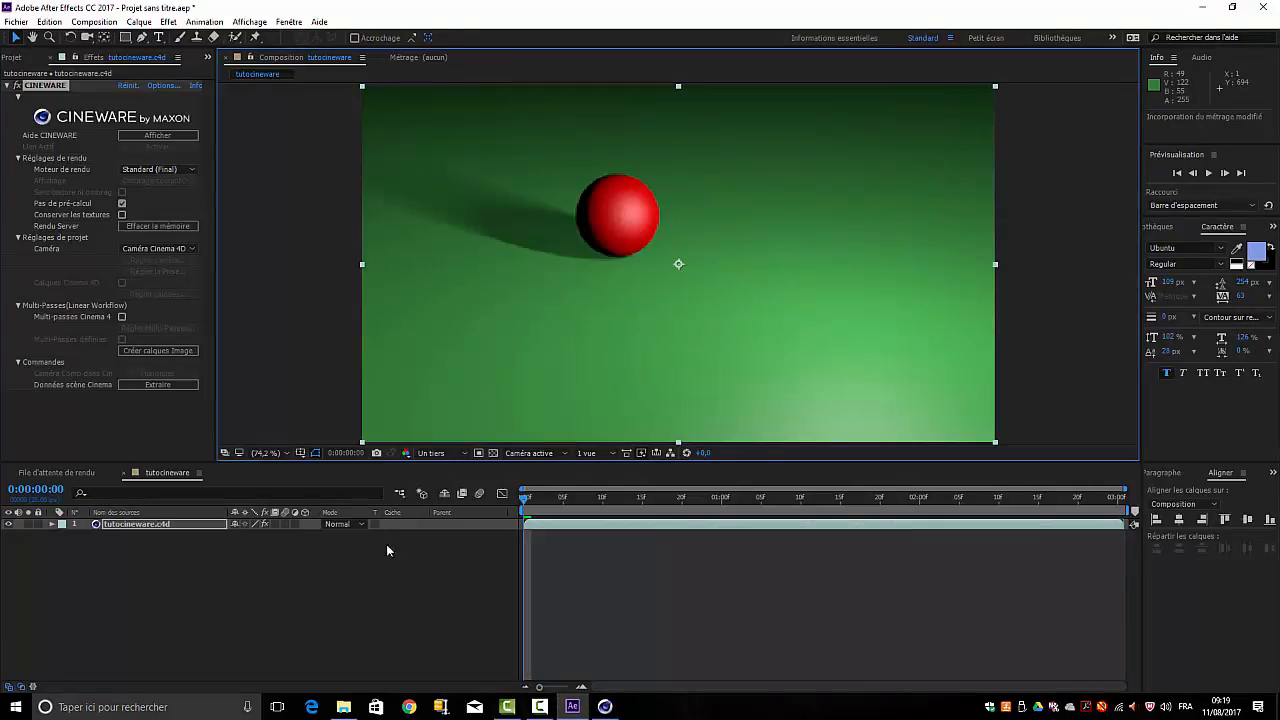
Preview the ball animation in the tutocineware composition, and stop playback.
left_click(1209, 174)
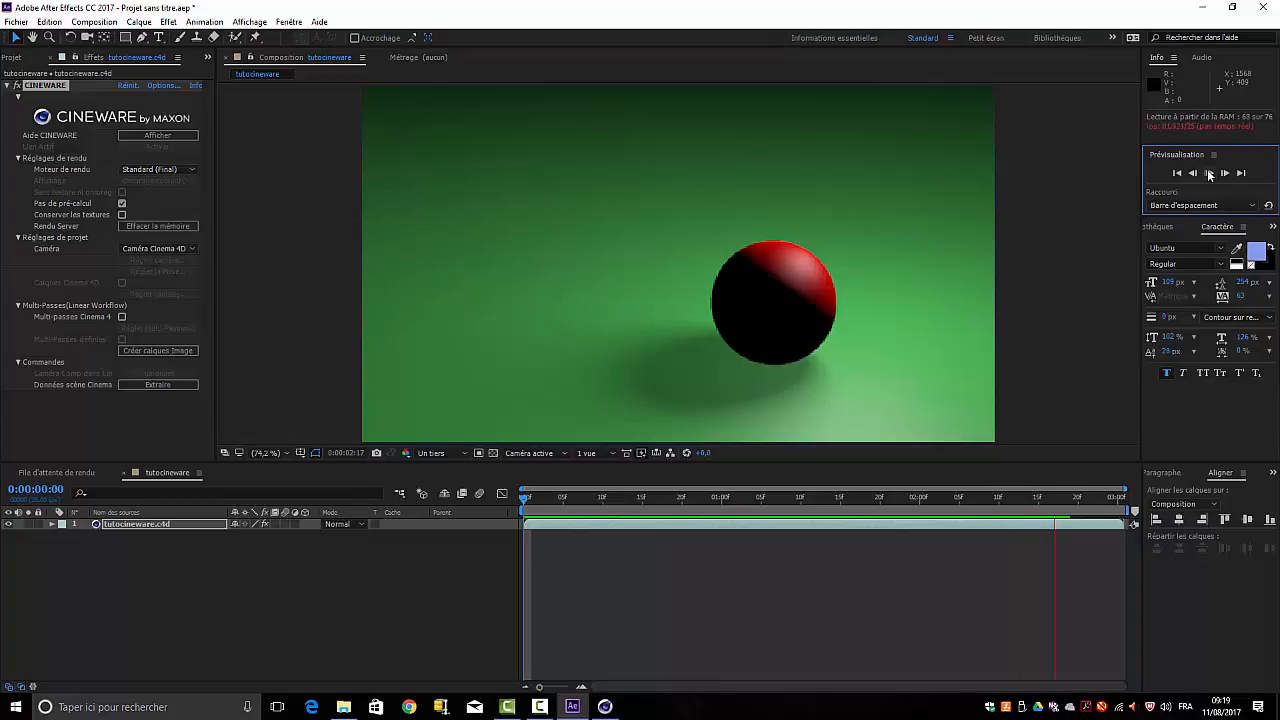
left_click(306, 628)
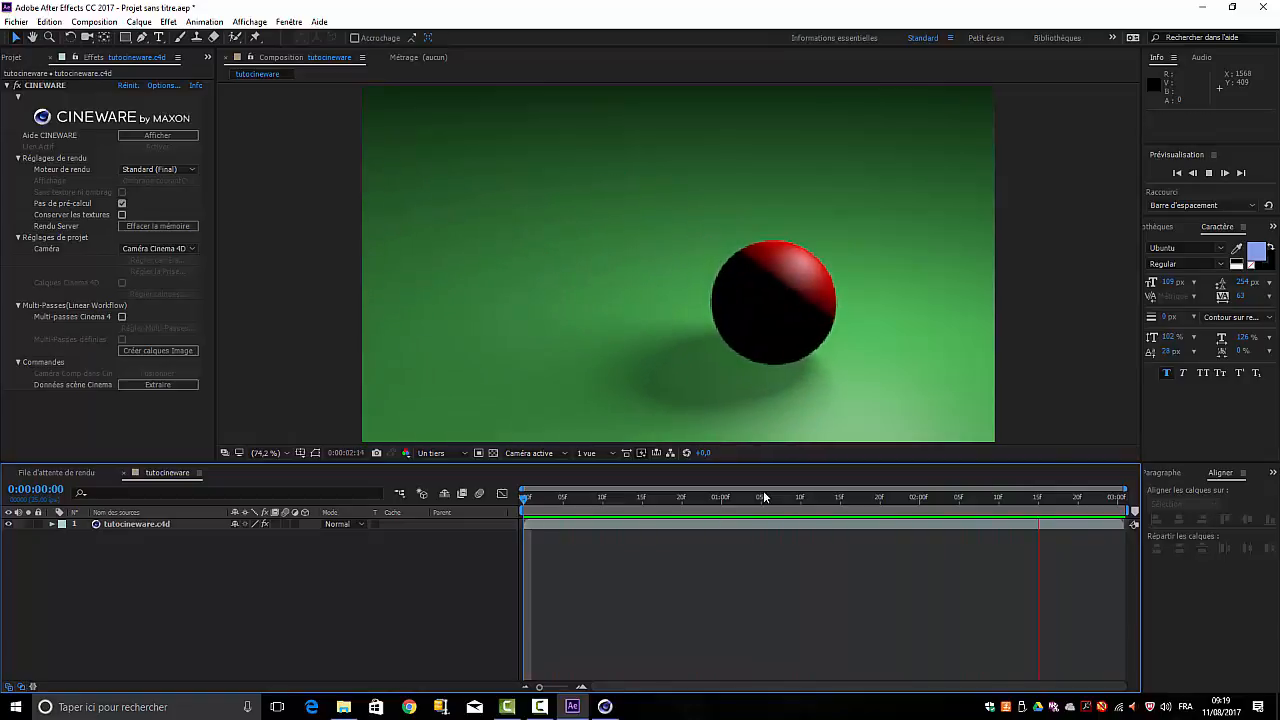
key("space")
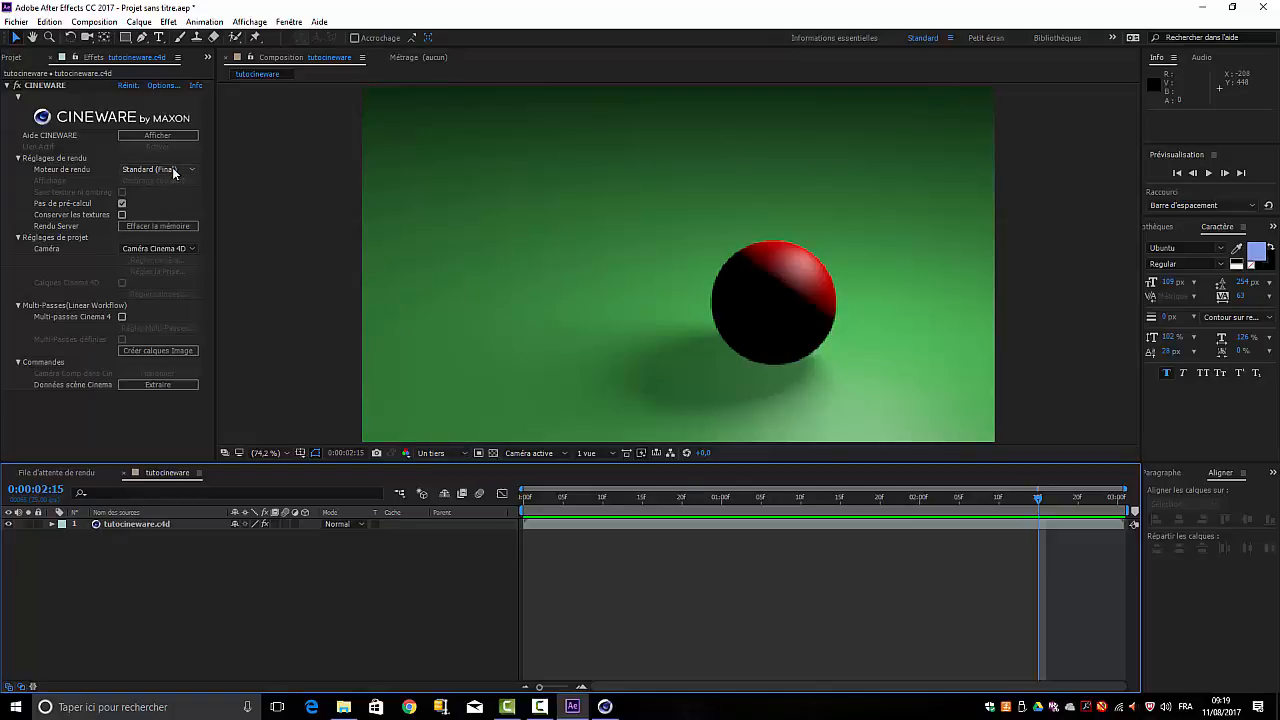
Set the composition's preview resolution to Intégrale and move the current time back to 0:00:00:00.
left_click(466, 454)
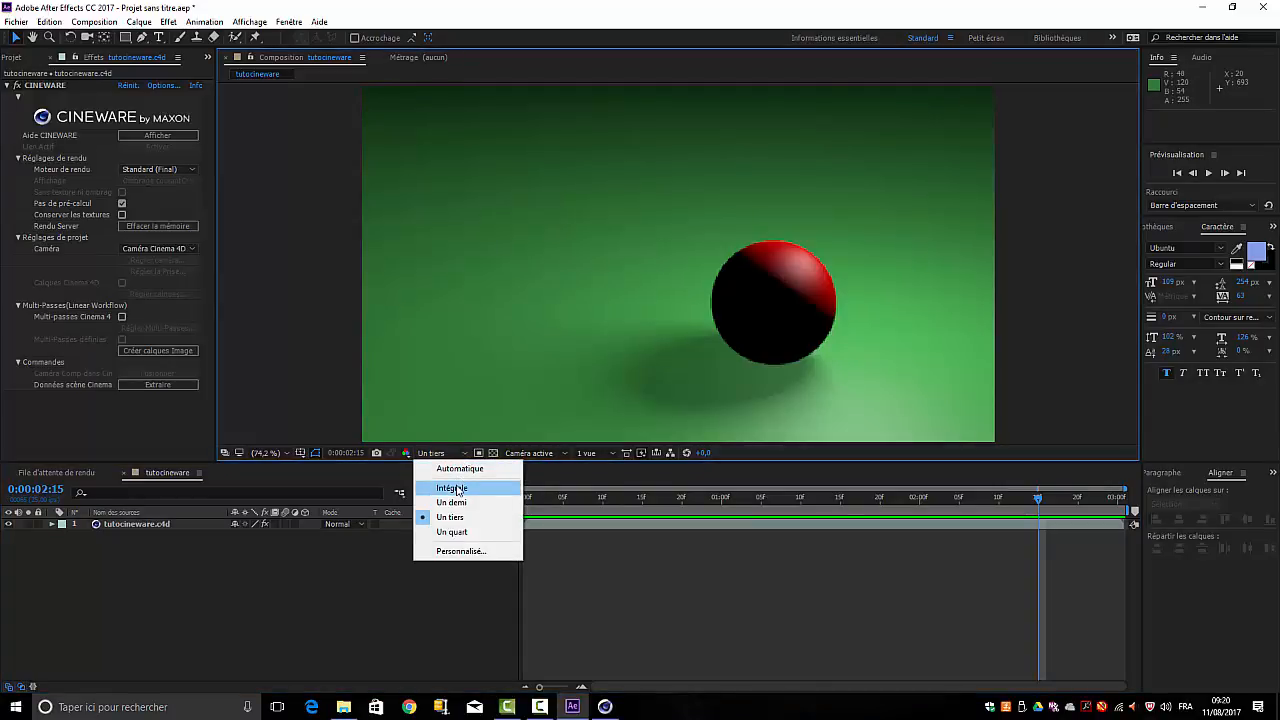
left_click(452, 488)
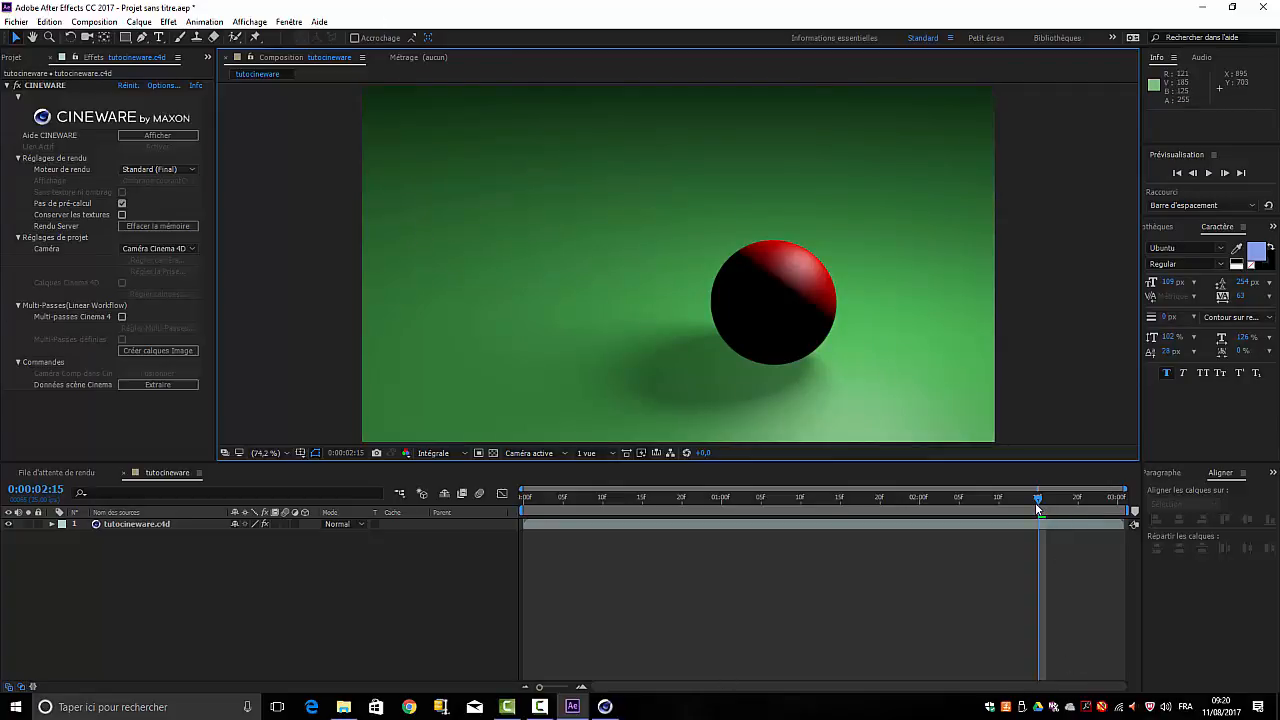
left_click_drag(1035, 502, 302, 516)
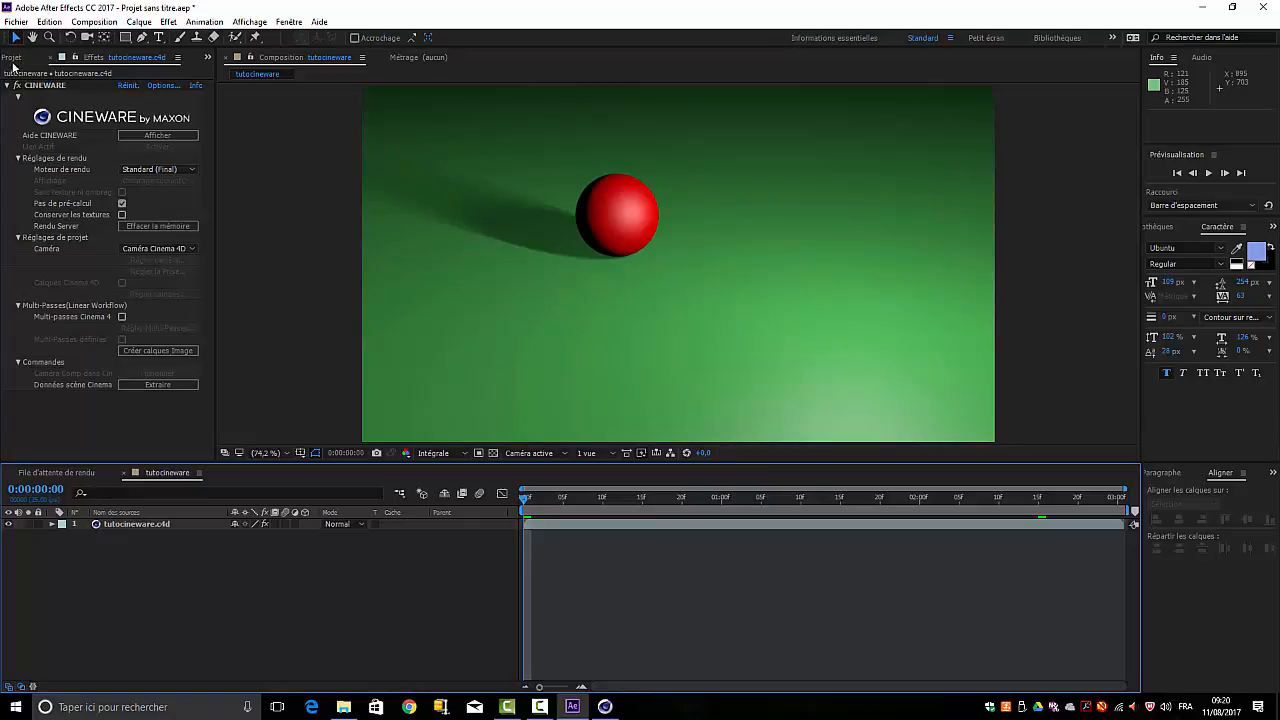
left_click(15, 58)
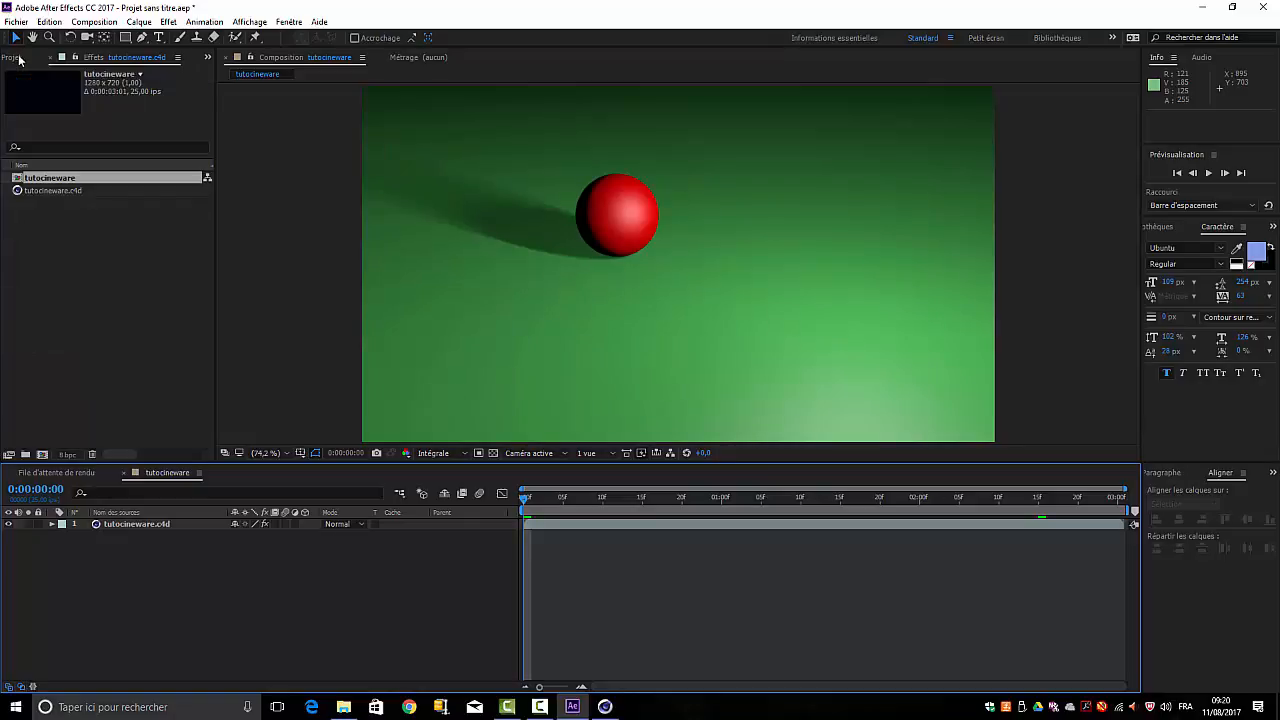
left_click(112, 58)
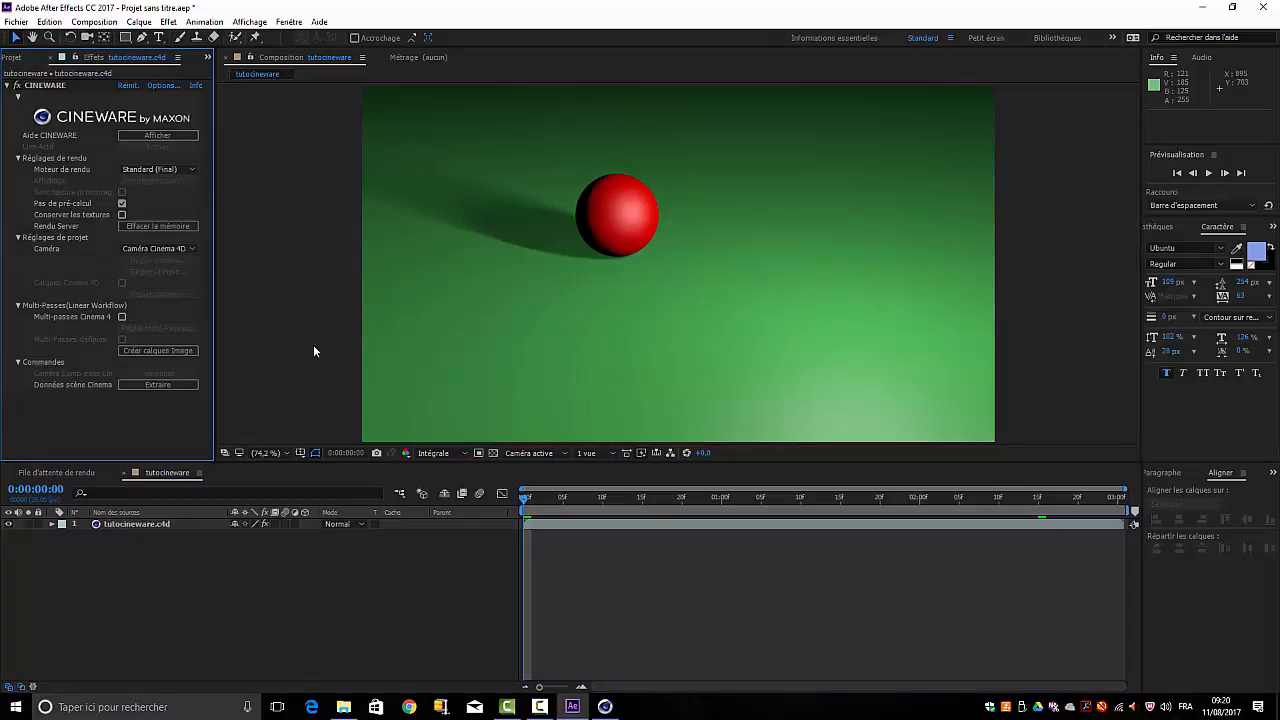
Apply the Luminosité et contraste effect to the tutocineware.c4d layer, with Luminosité -4 and Contraste 74.
left_click(170, 22)
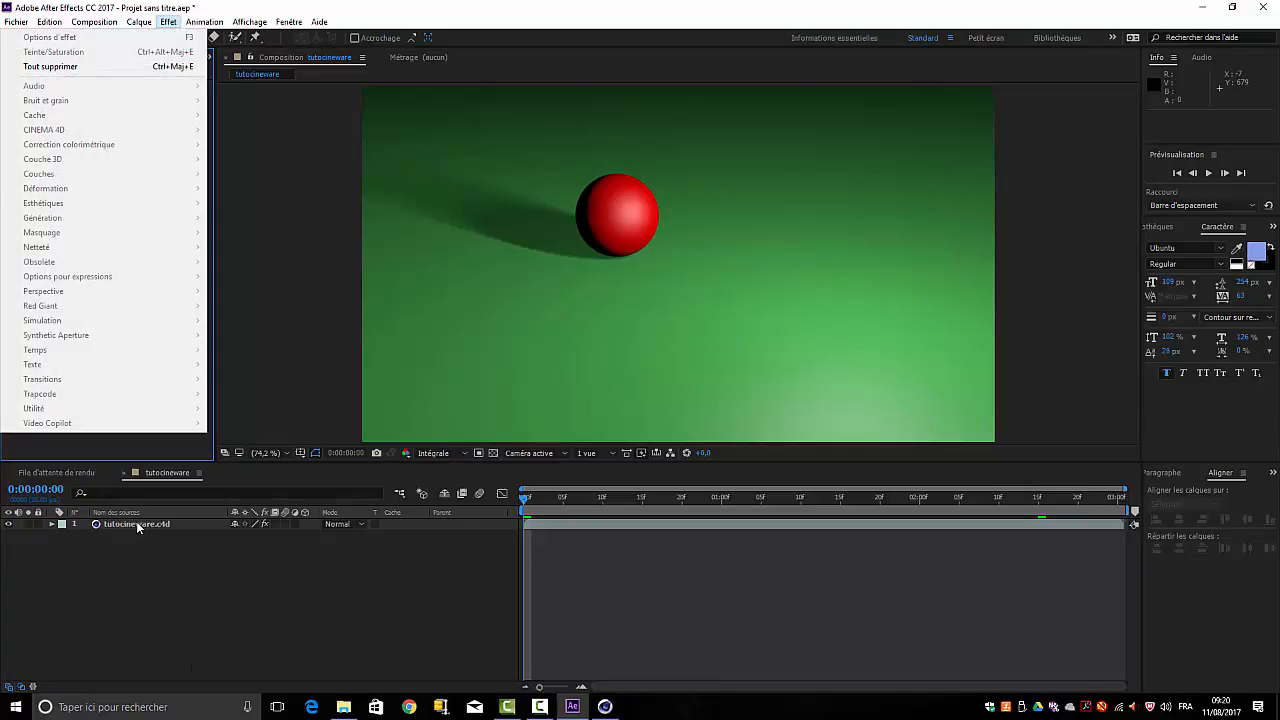
left_click(136, 523)
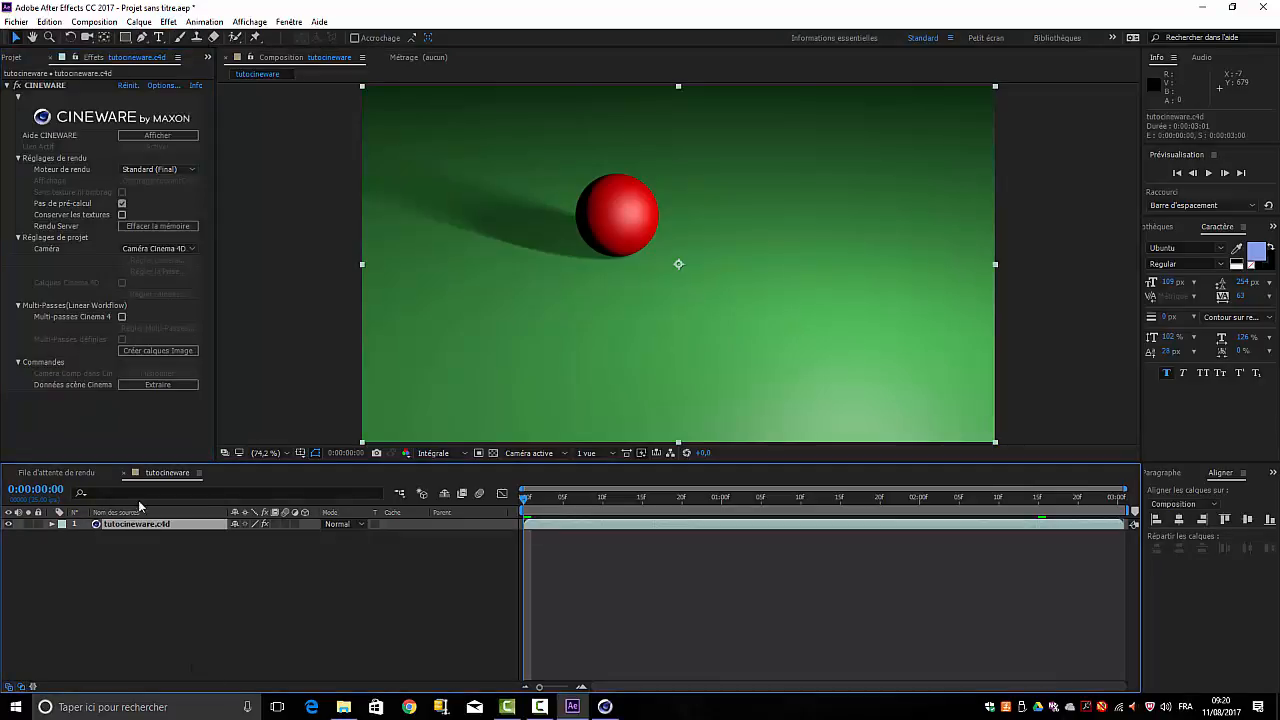
left_click(172, 22)
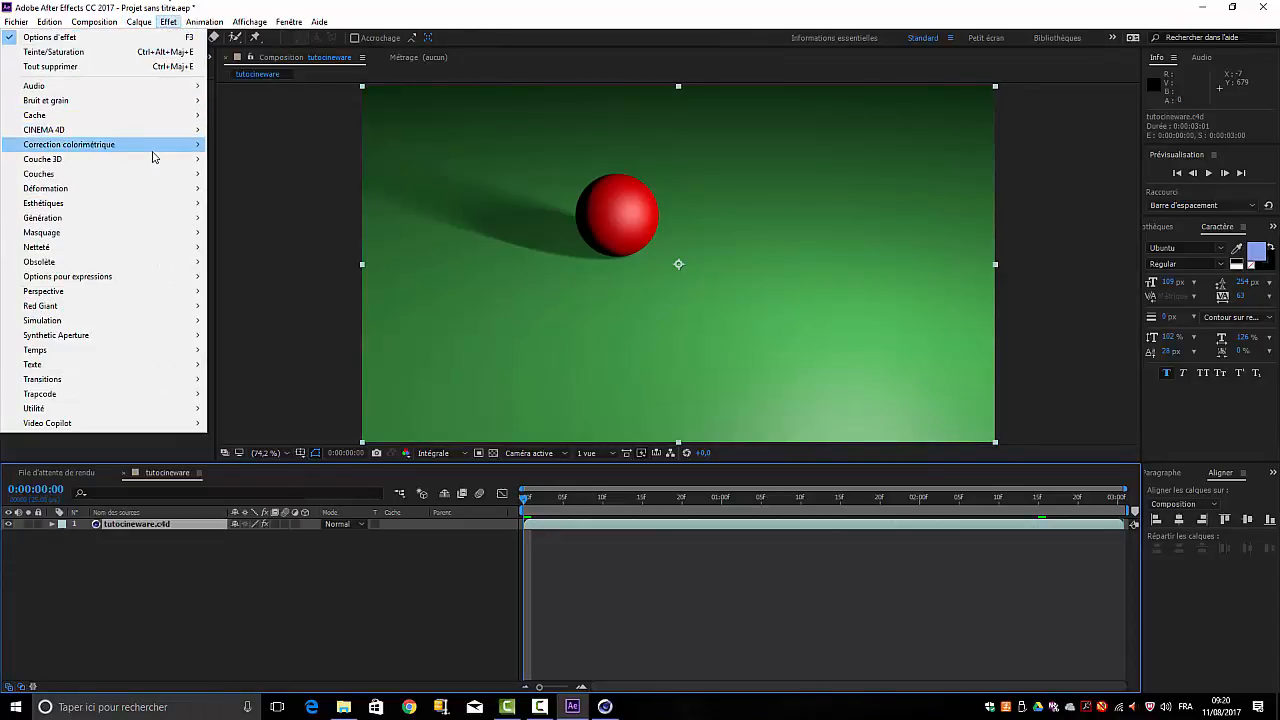
mouse_move(152, 147)
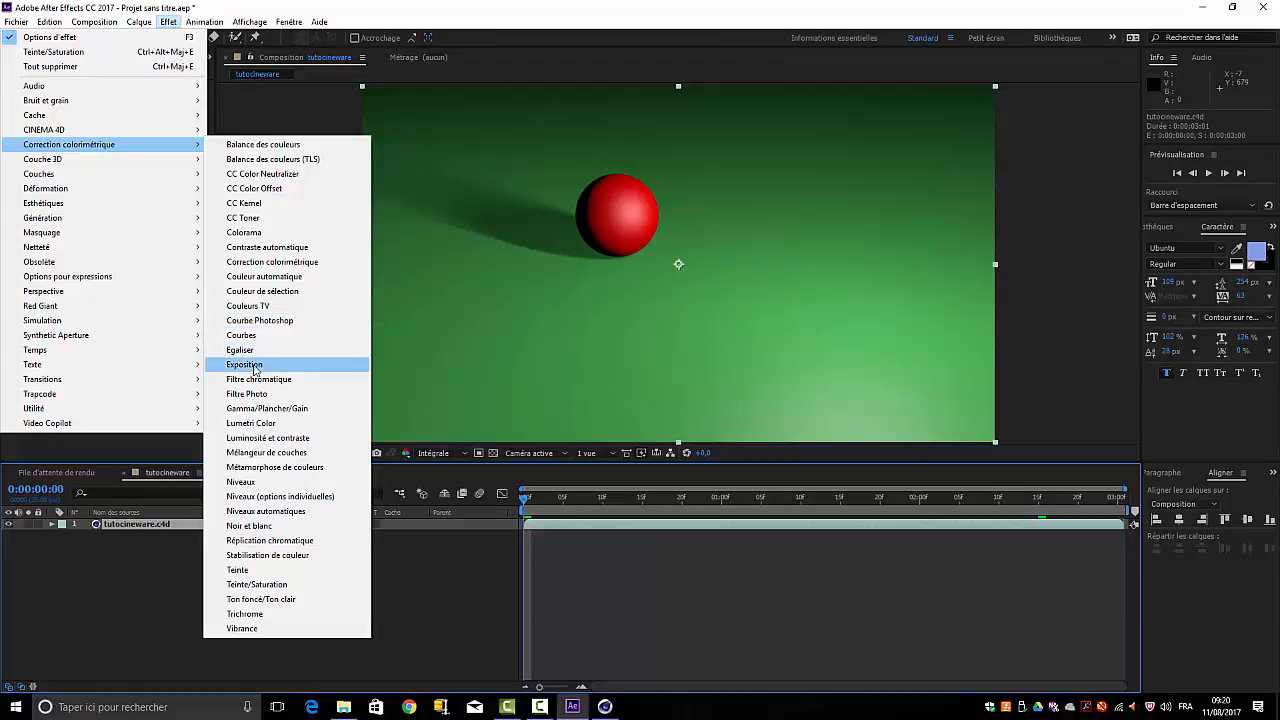
left_click(267, 438)
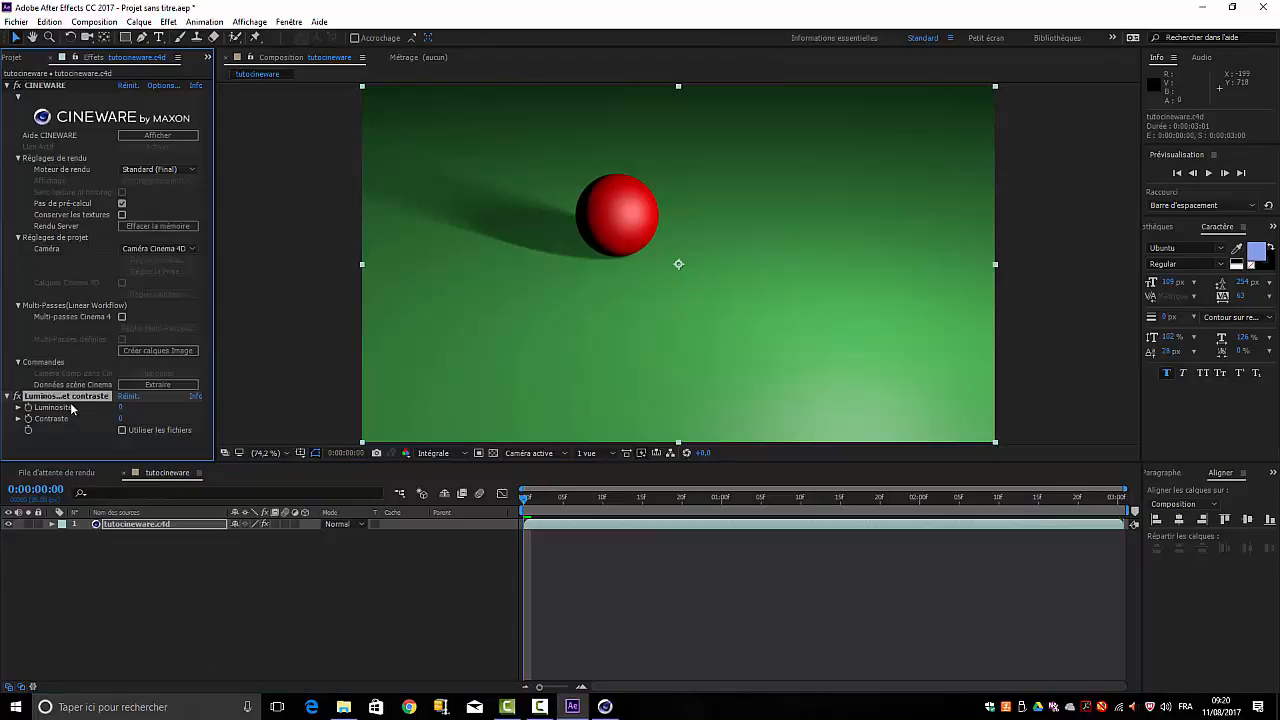
left_click_drag(133, 414, 172, 421)
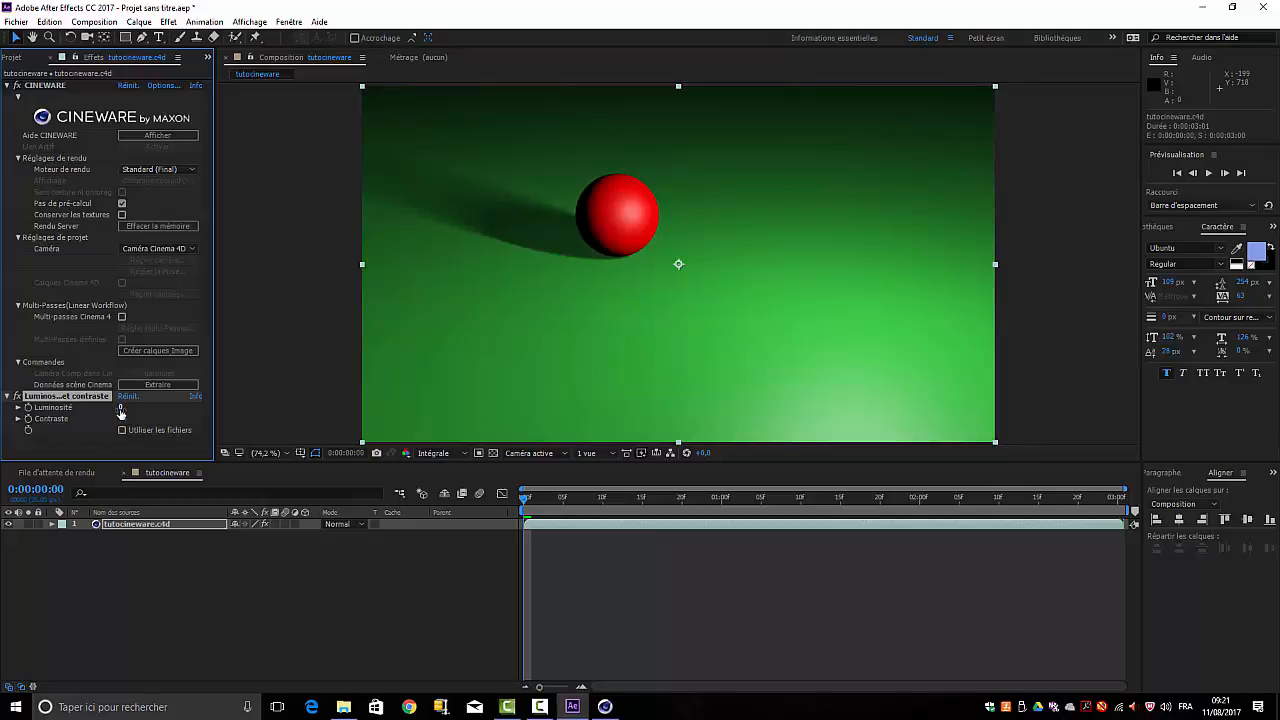
mouse_move(119, 407)
left_mouse_down()
mouse_move(102, 418)
mouse_move(118, 409)
left_mouse_up()
Add the Teinte/Saturation effect to the tutocineware.c4d layer, and set the Rouges saturation to 5 and luminosity to -12.
left_click(169, 22)
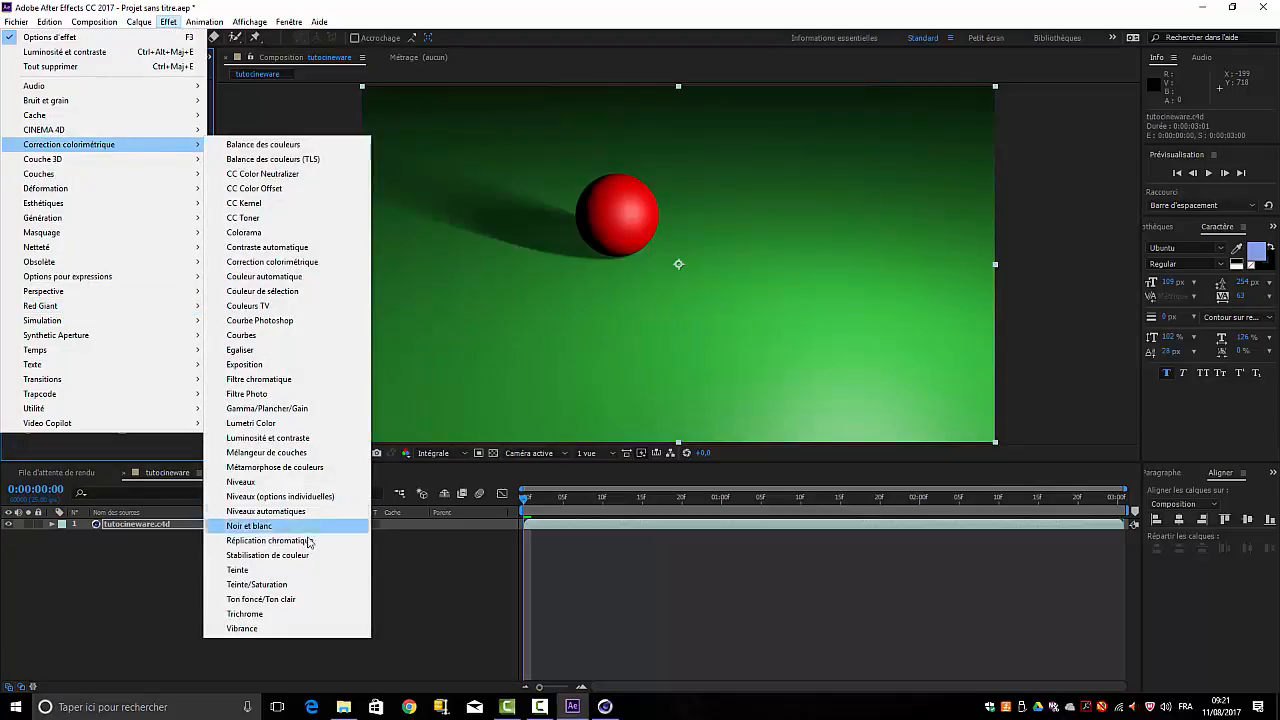
left_click(256, 584)
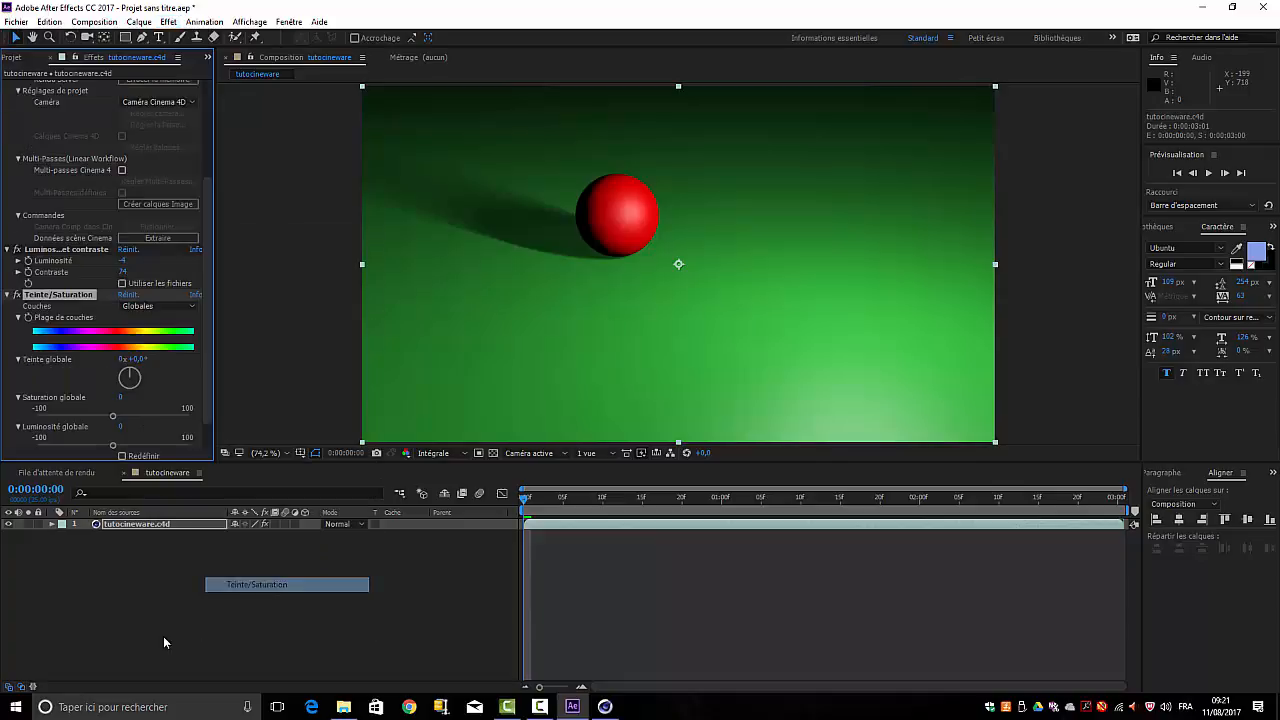
left_click(192, 308)
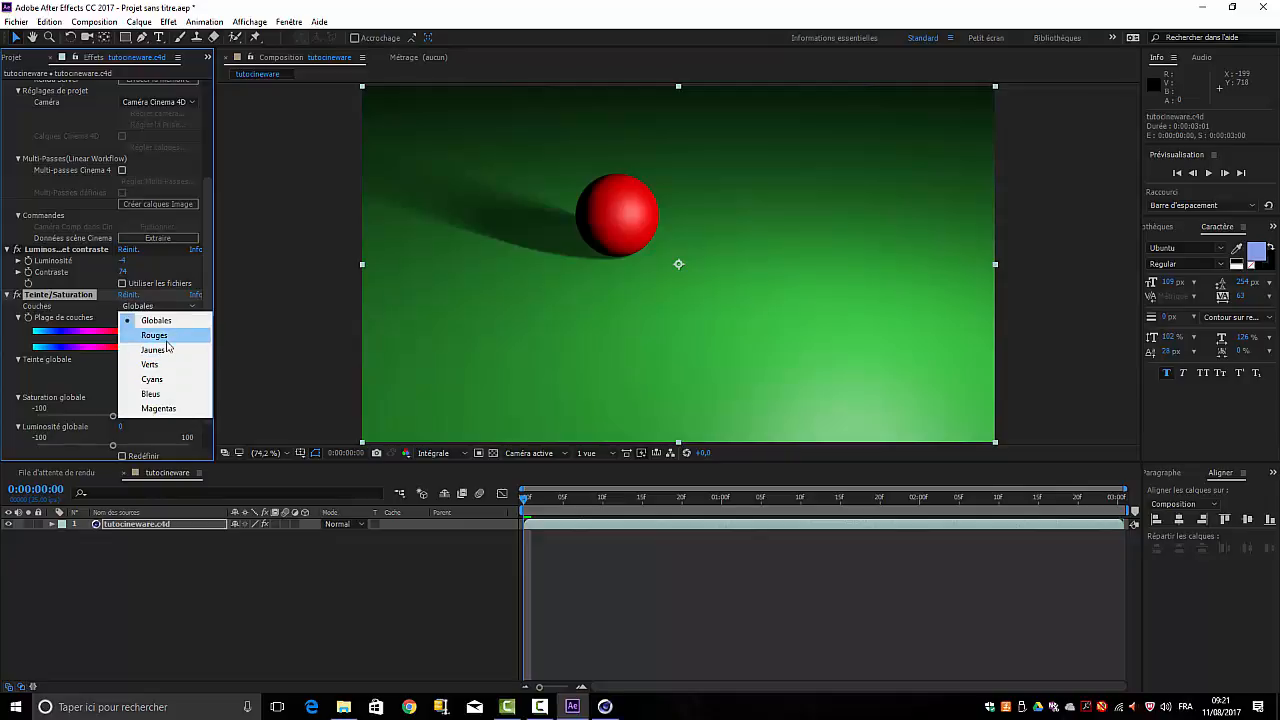
left_click(166, 338)
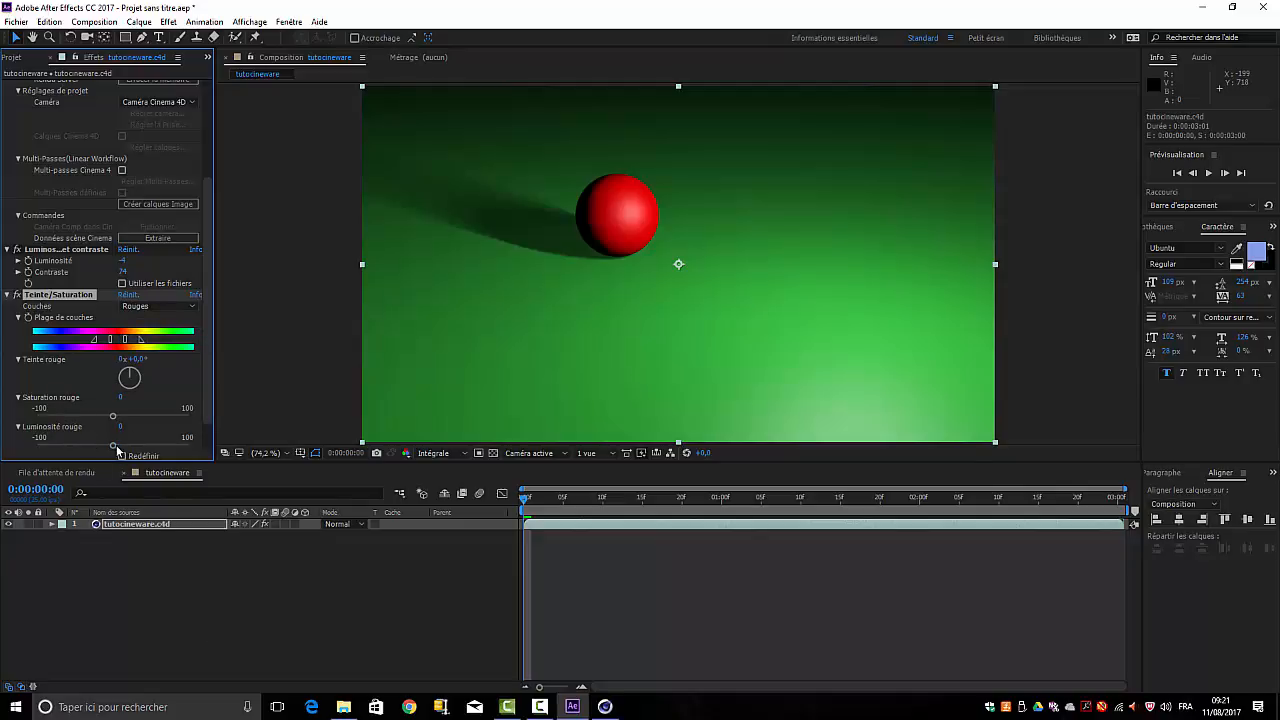
mouse_move(117, 449)
left_mouse_down()
mouse_move(80, 448)
mouse_move(160, 418)
mouse_move(116, 424)
left_mouse_up()
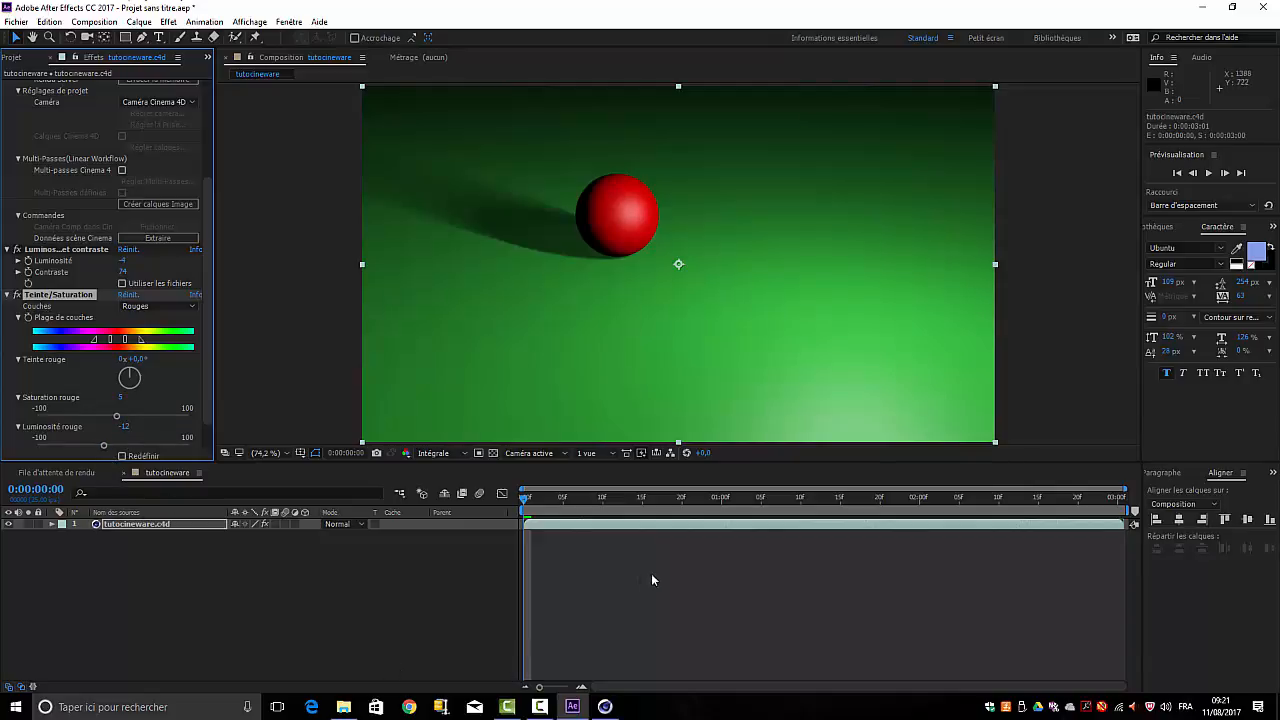
Preview the corrected composition briefly, examine the ball at 0:00:03:00, and return the current time to 0:00:00:00.
key("ctrl+shift+a")
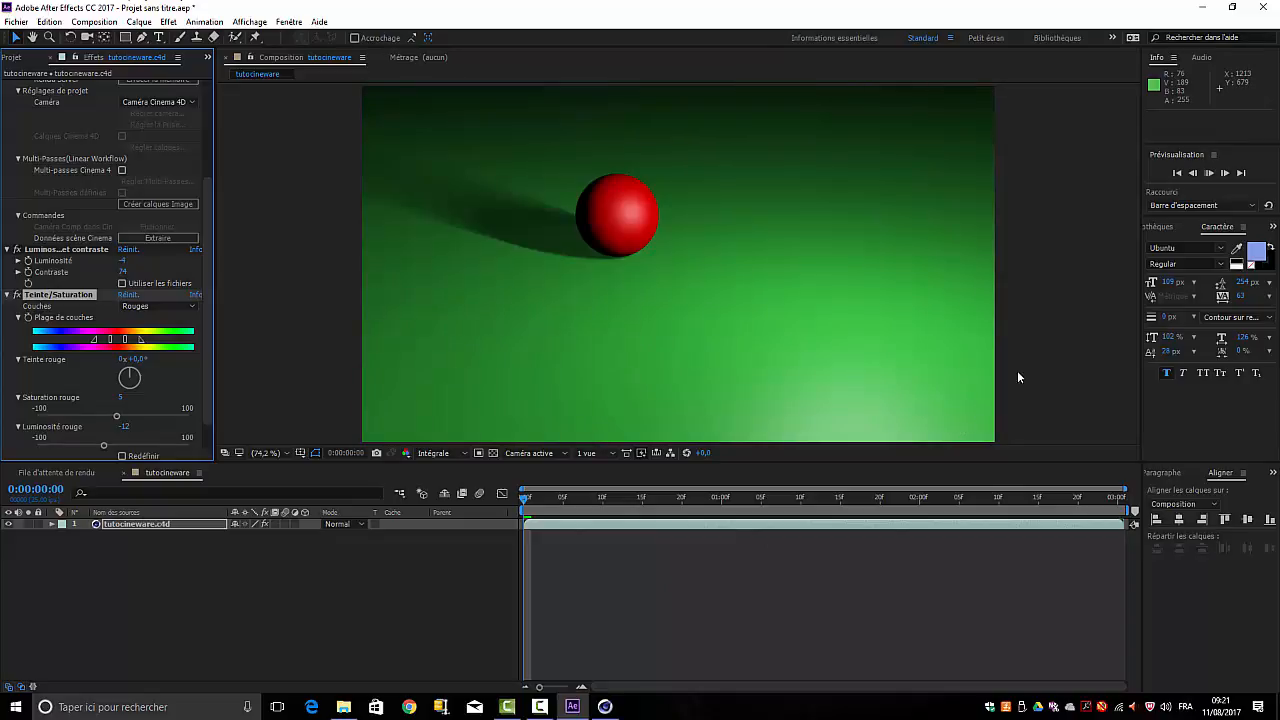
left_click(1208, 173)
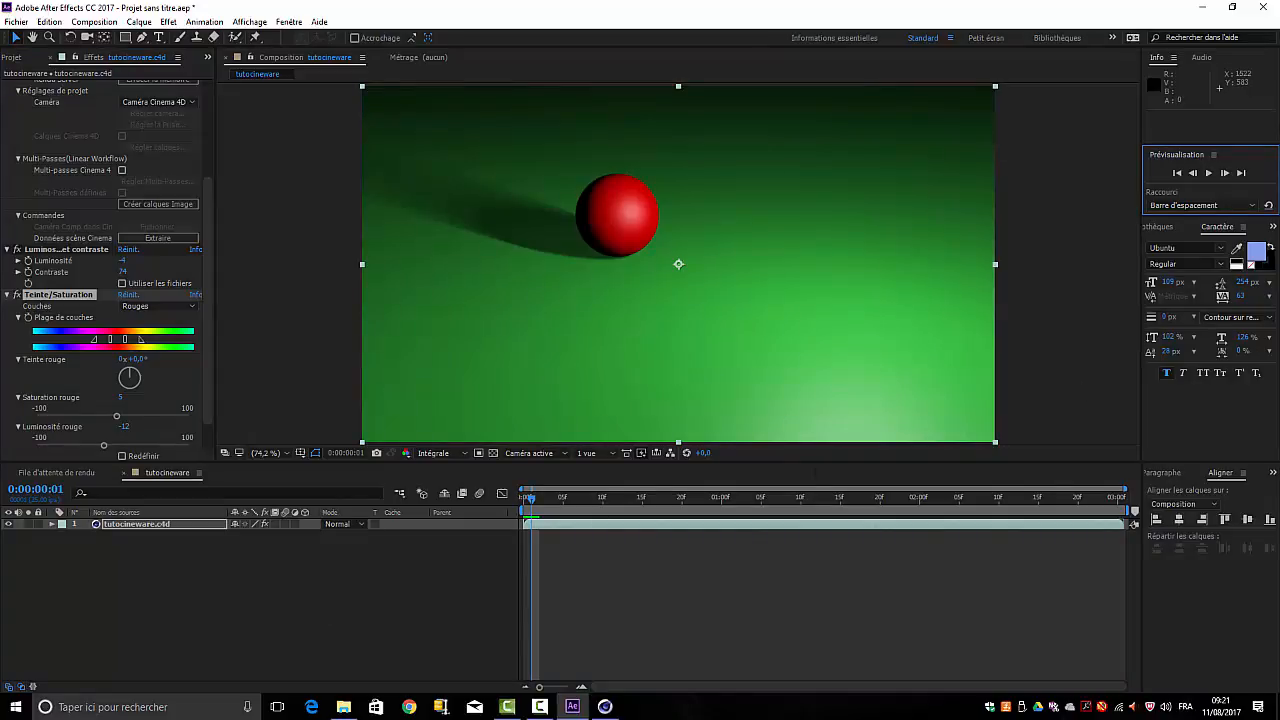
left_click(1209, 172)
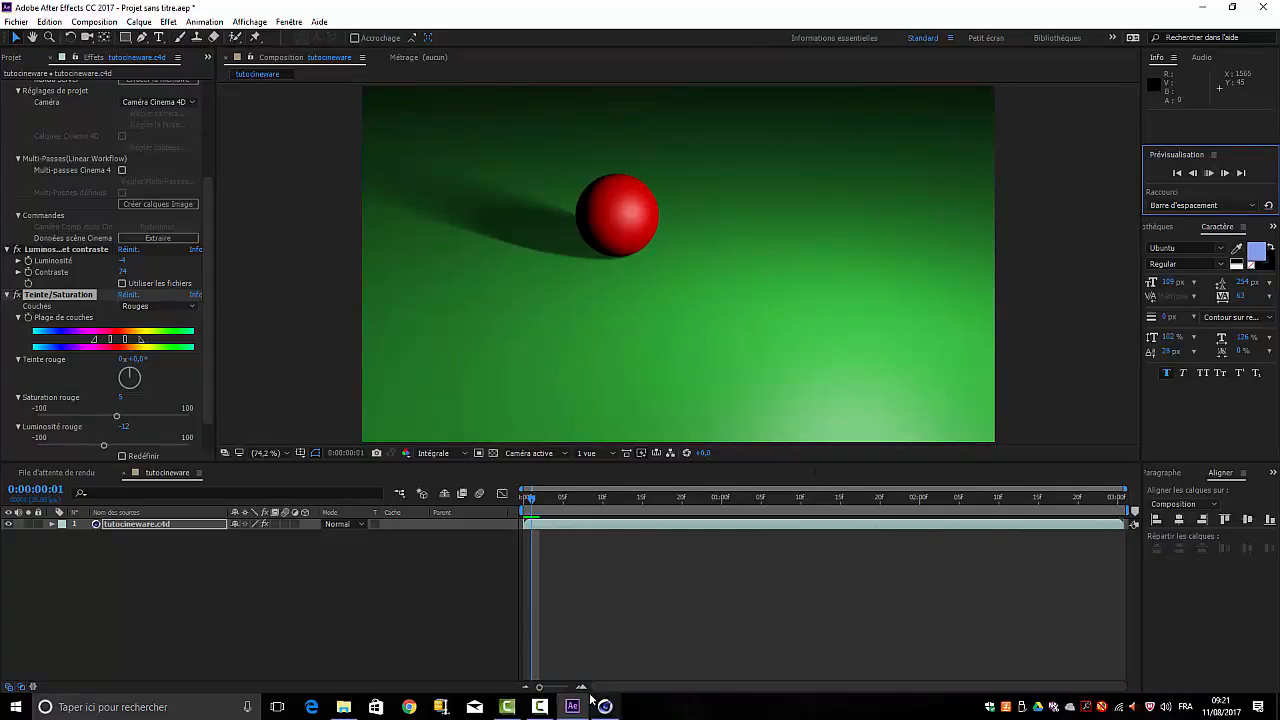
left_click_drag(535, 503, 1127, 576)
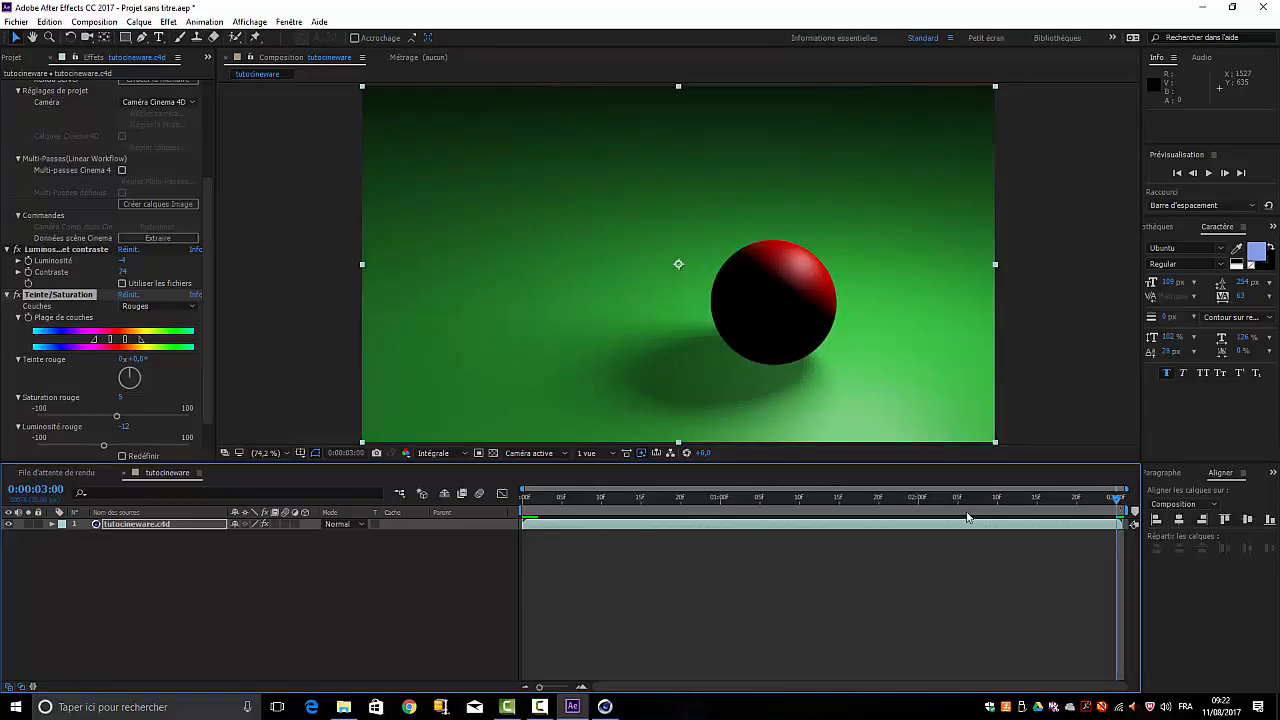
key("Home")
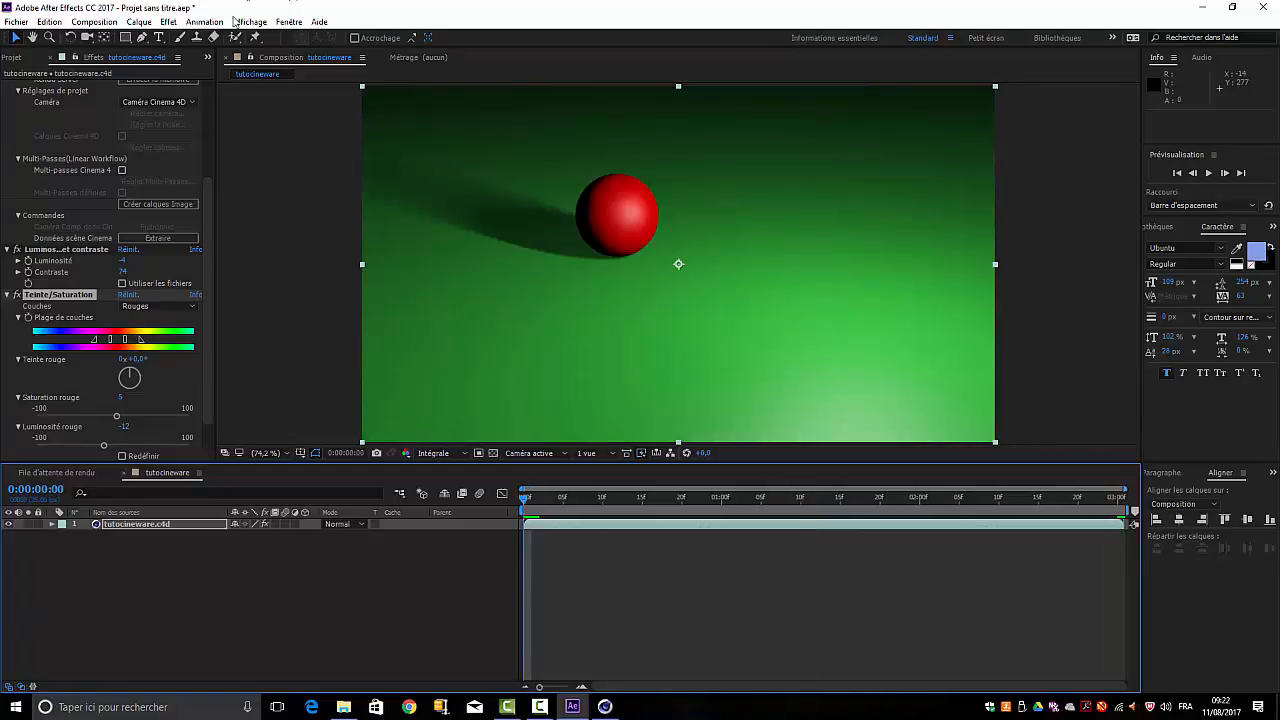
Queue the tutocineware composition as a pre-render, and set the project's colour depth to 16 bits par couche.
left_click(95, 22)
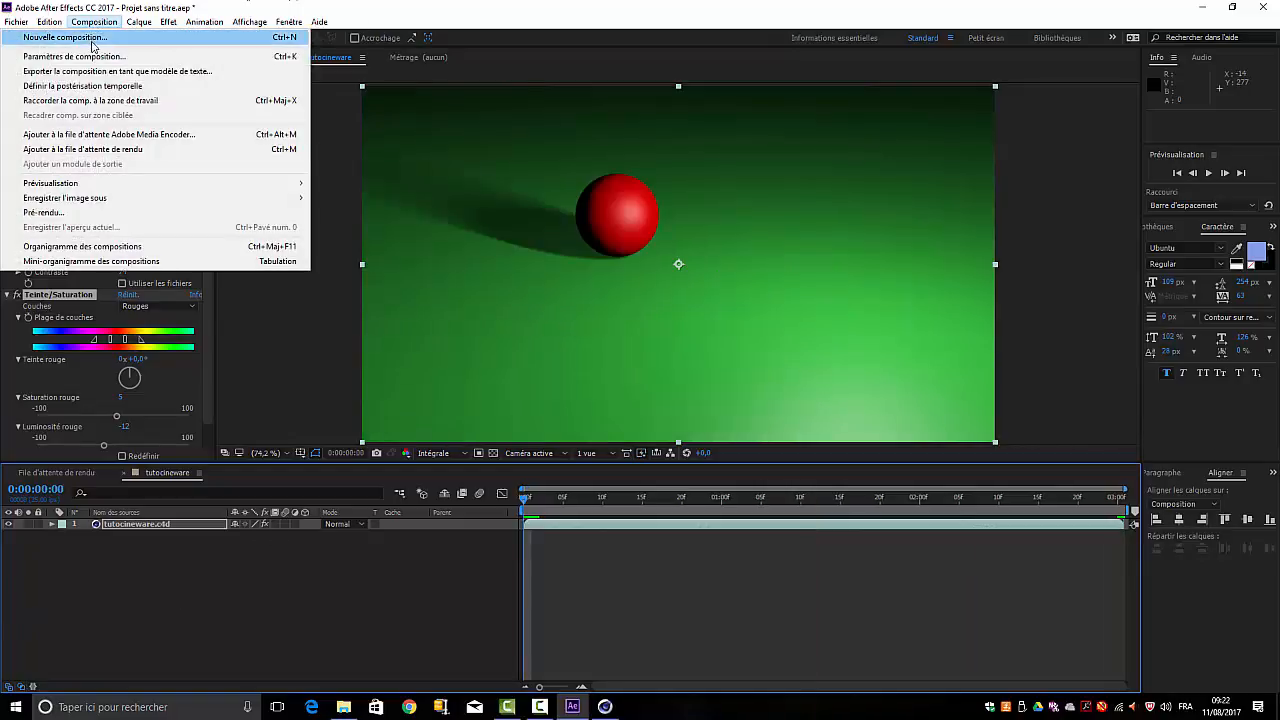
left_click(90, 213)
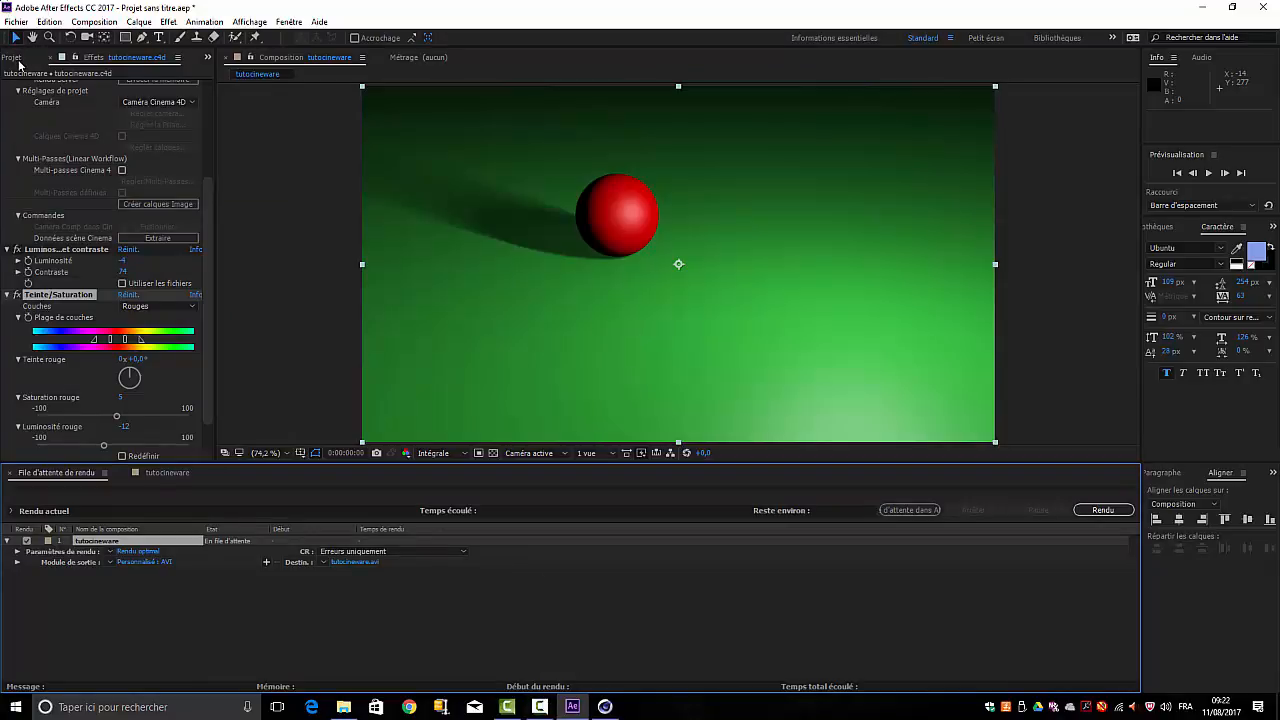
left_click(16, 60)
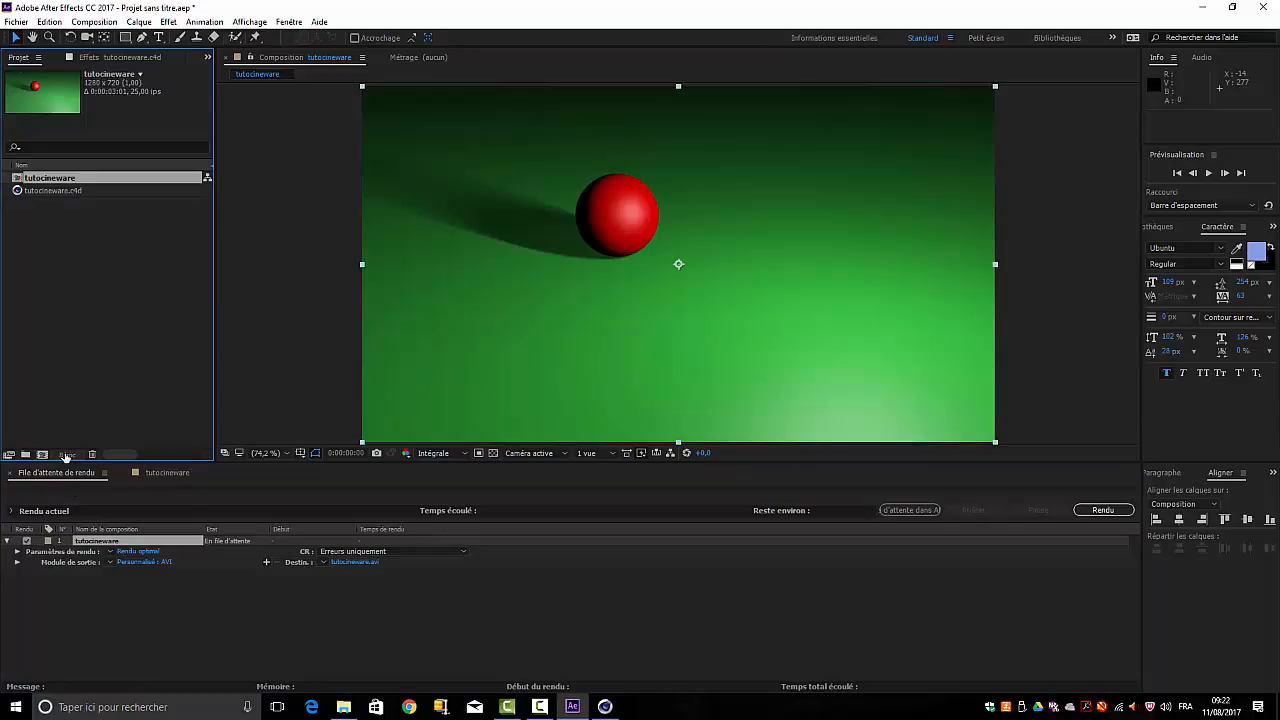
left_click(65, 456)
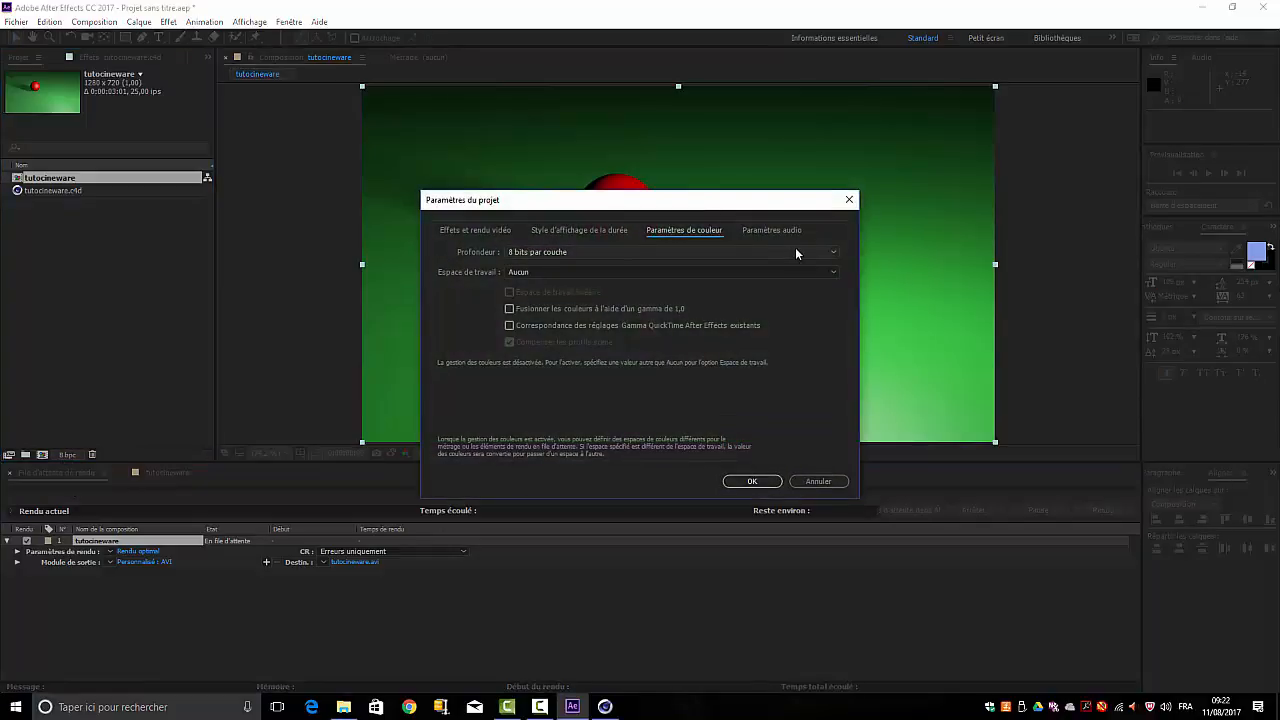
left_click(833, 261)
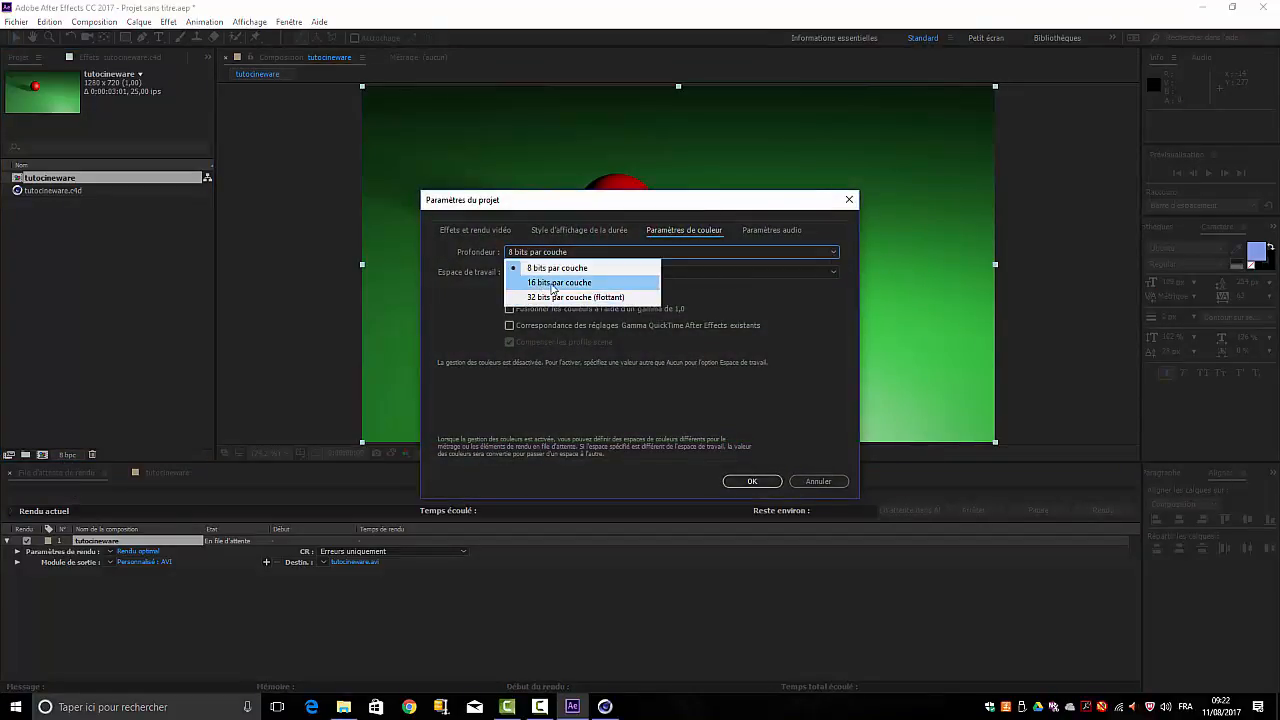
left_click(545, 280)
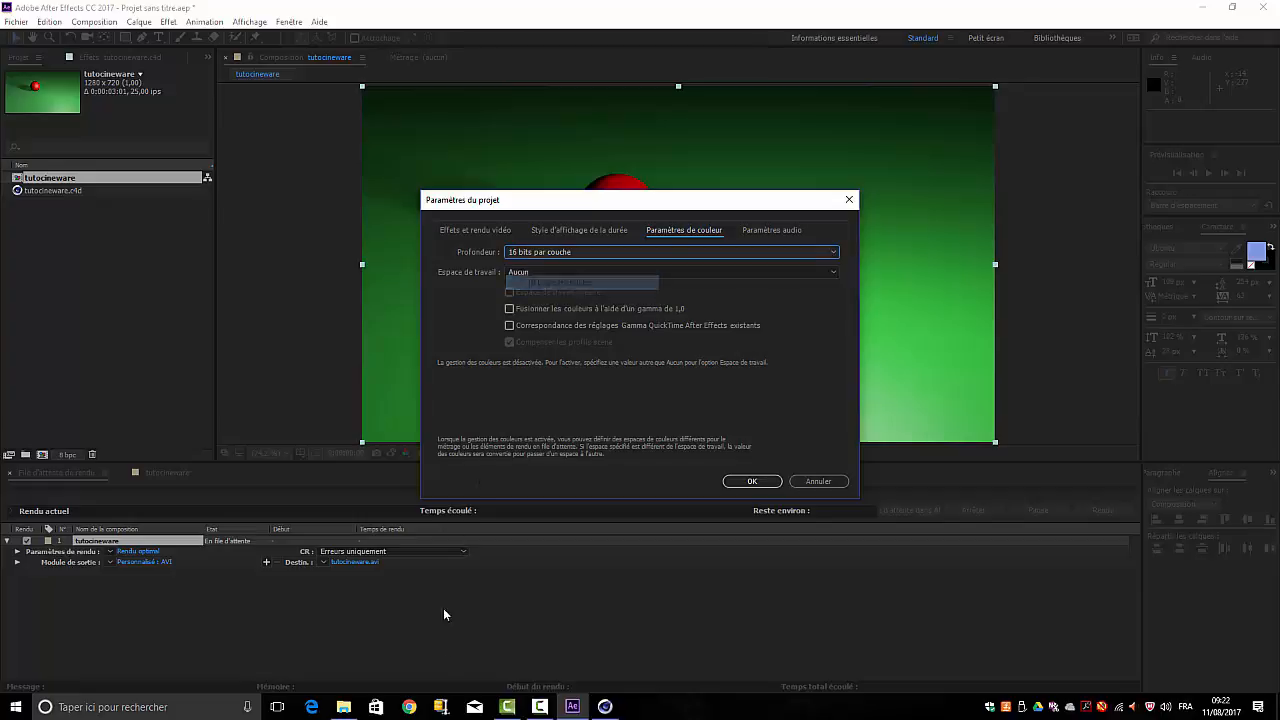
left_click(752, 481)
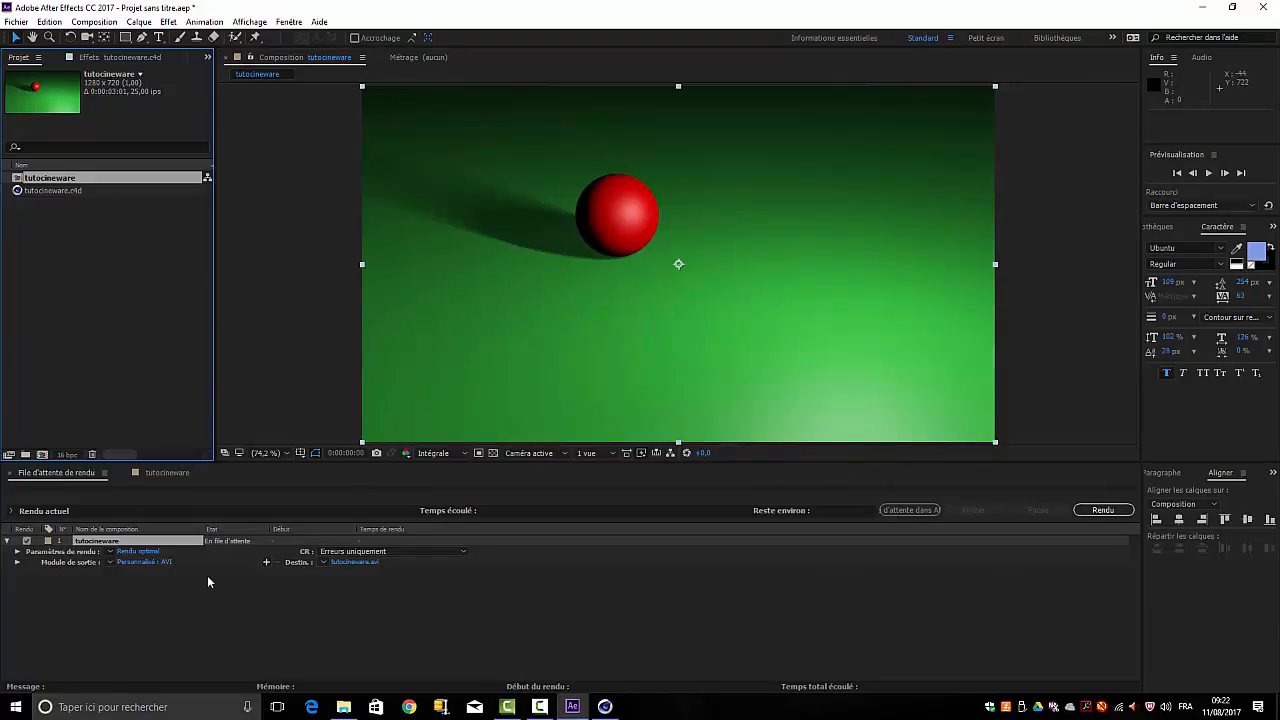
Set the queued render's output module format to QuickTime, and check its video codec options.
left_click(140, 562)
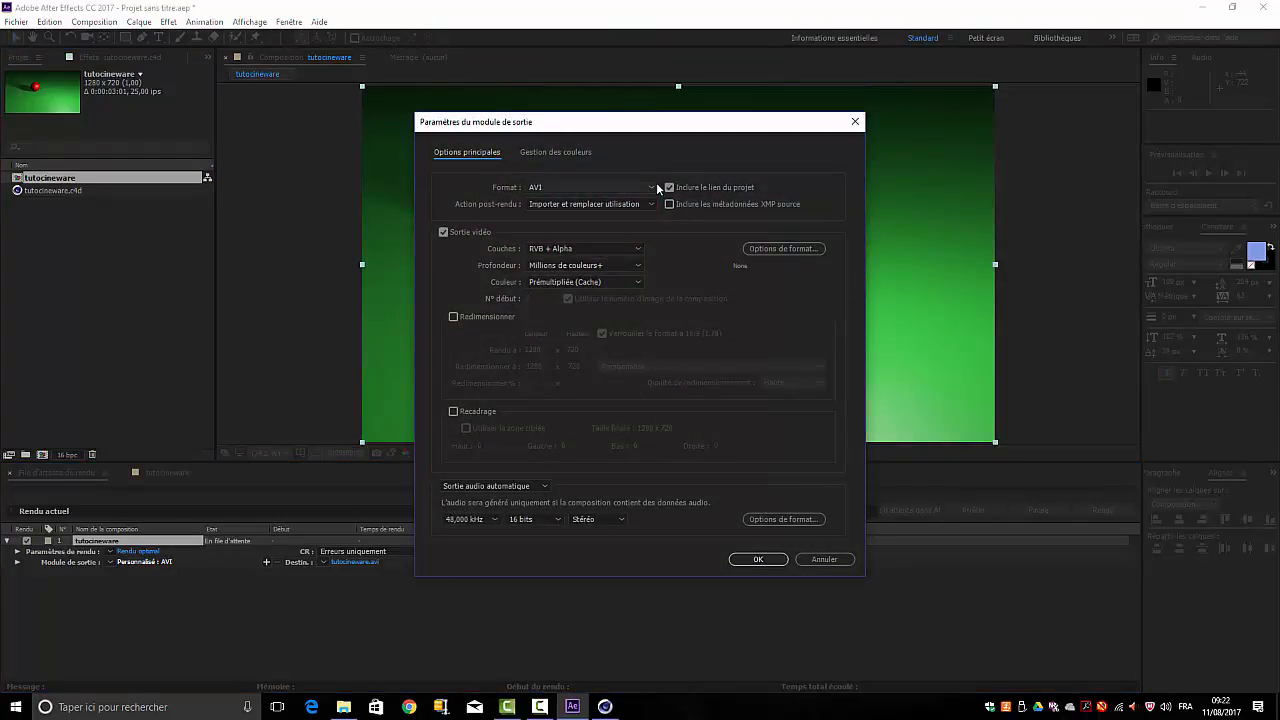
left_click(652, 186)
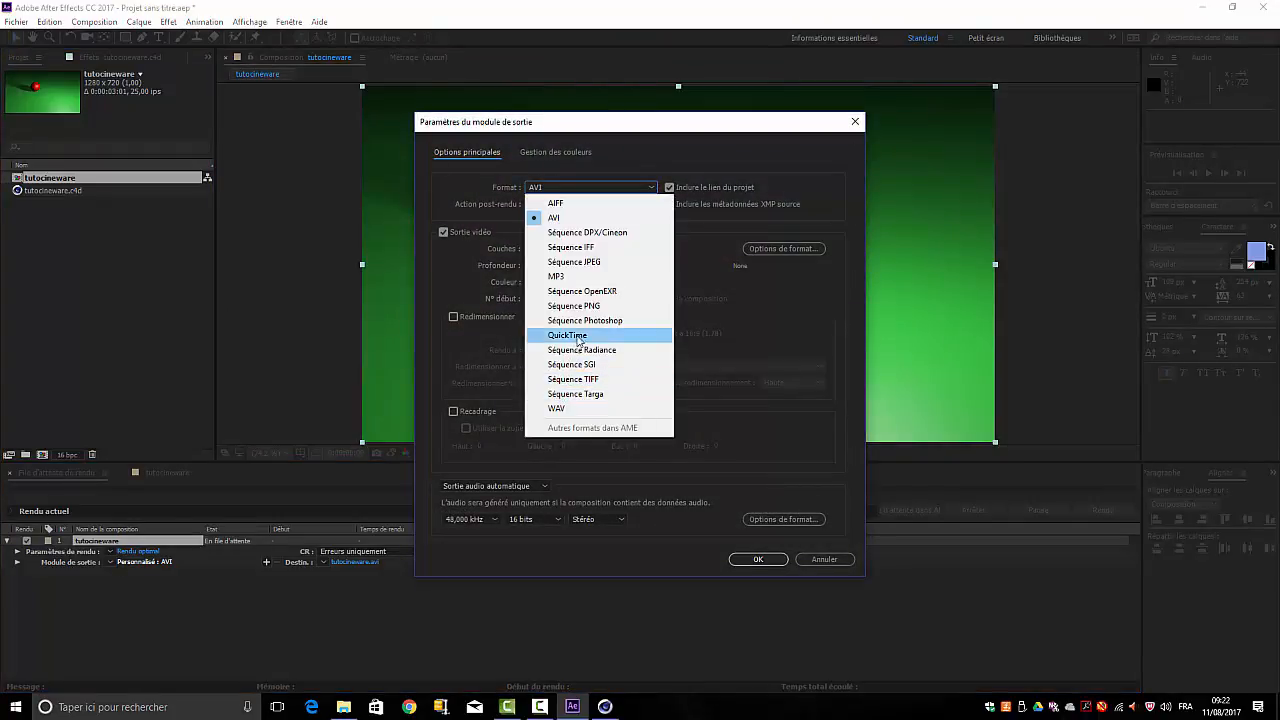
left_click(568, 335)
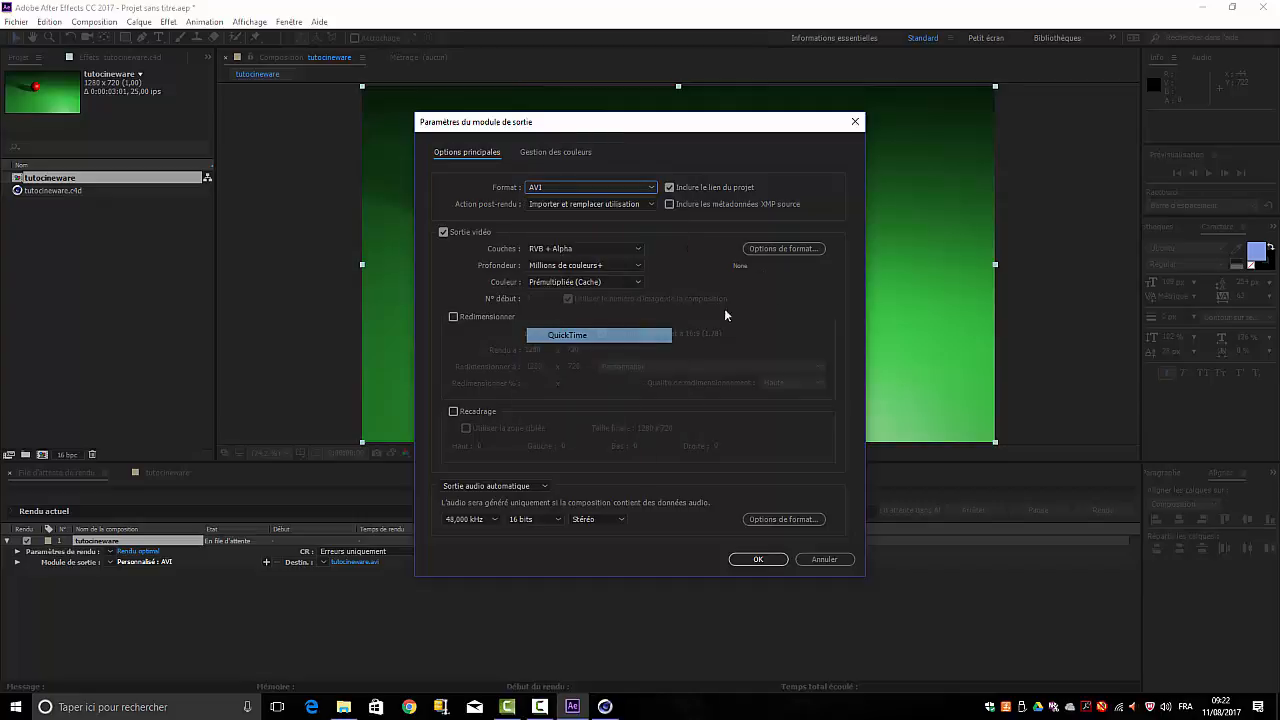
left_click(774, 251)
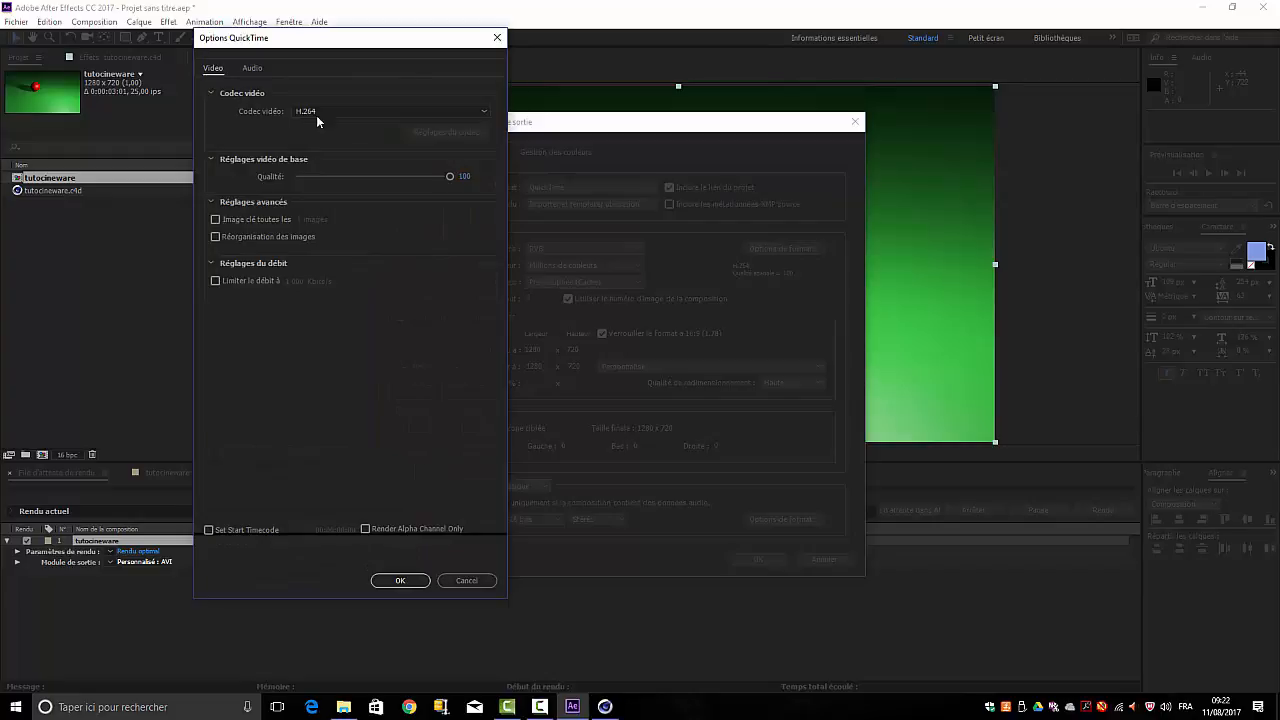
left_click(497, 38)
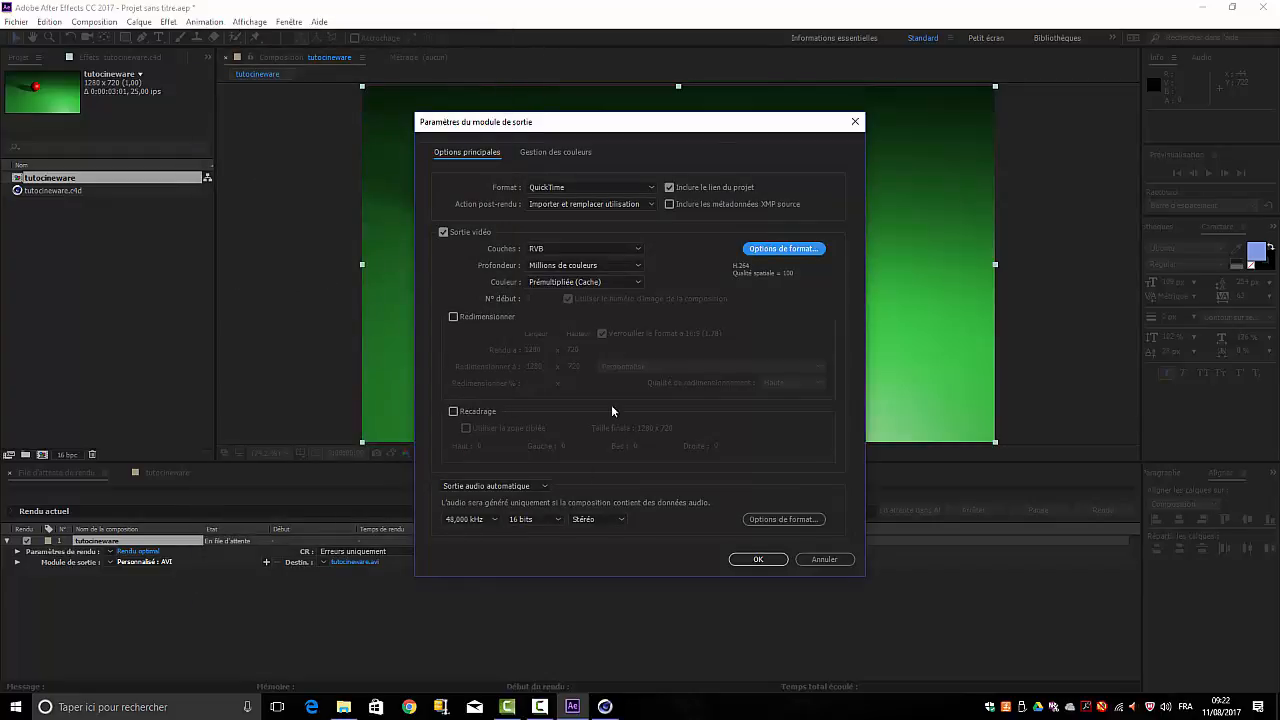
left_click(757, 560)
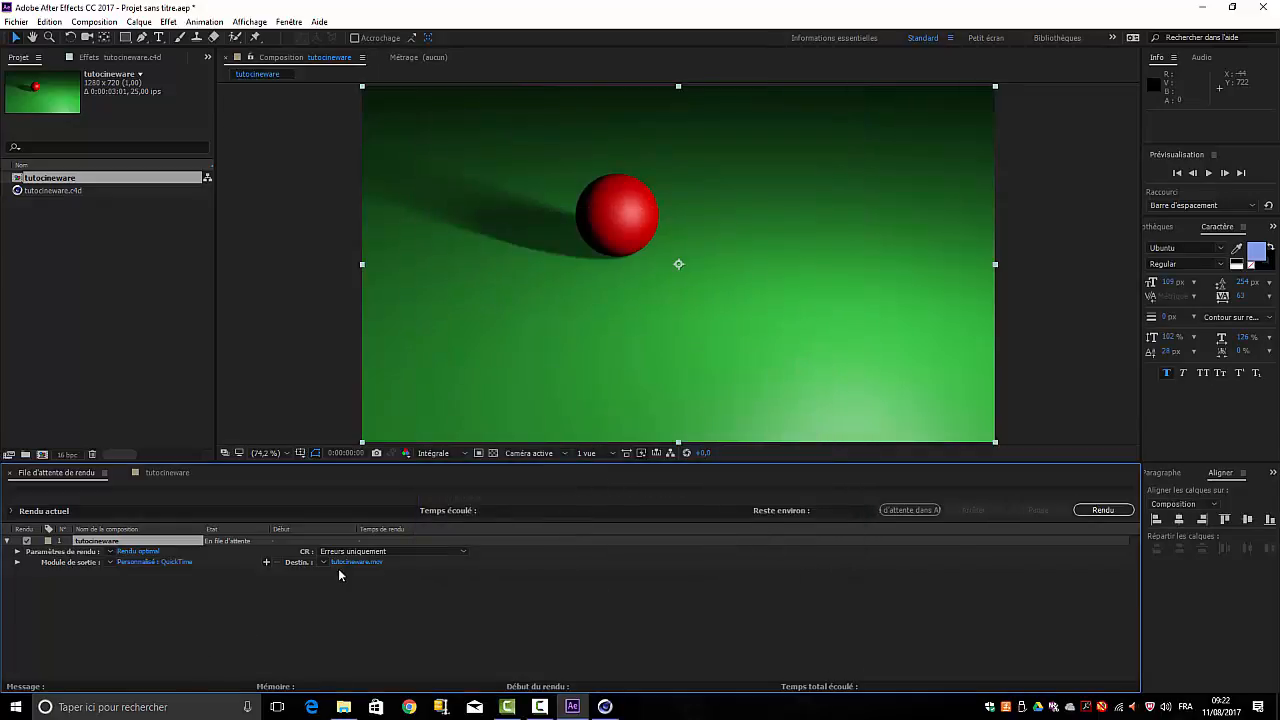
Save the render's destination as tutocineware.mov in the after et c4d folder, and render the queue.
left_click(363, 563)
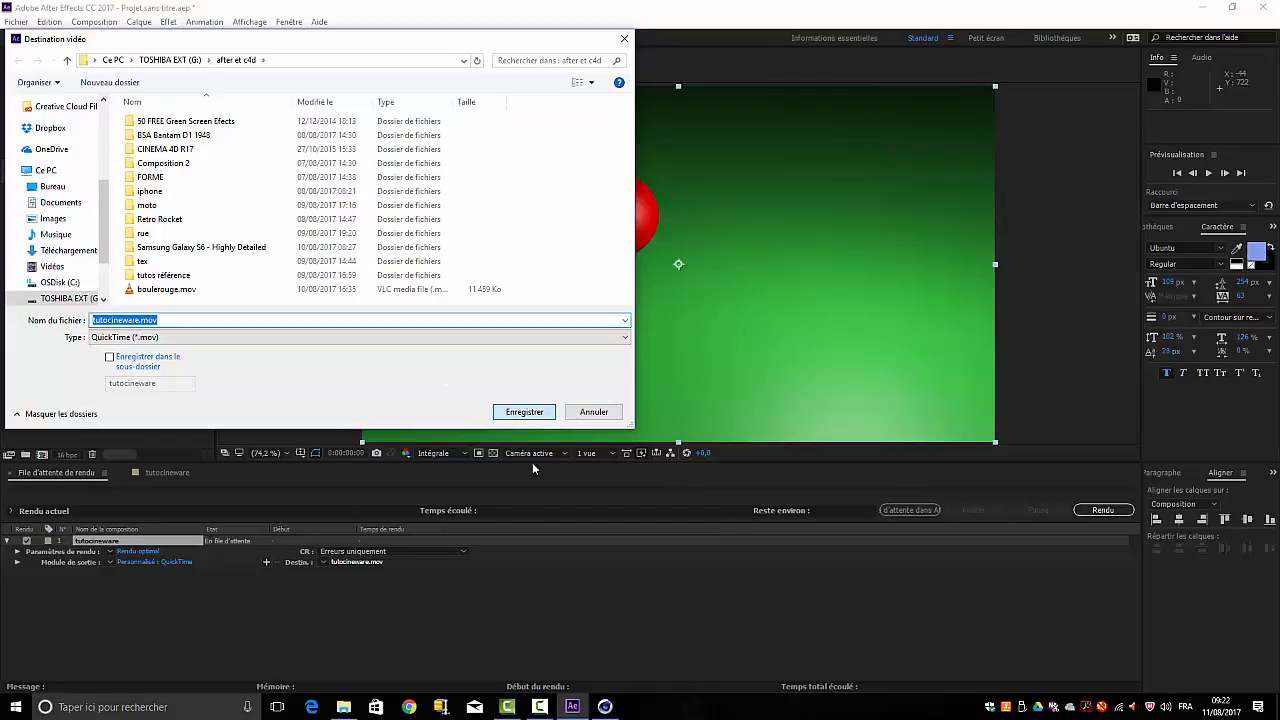
left_click(581, 652)
key("Return")
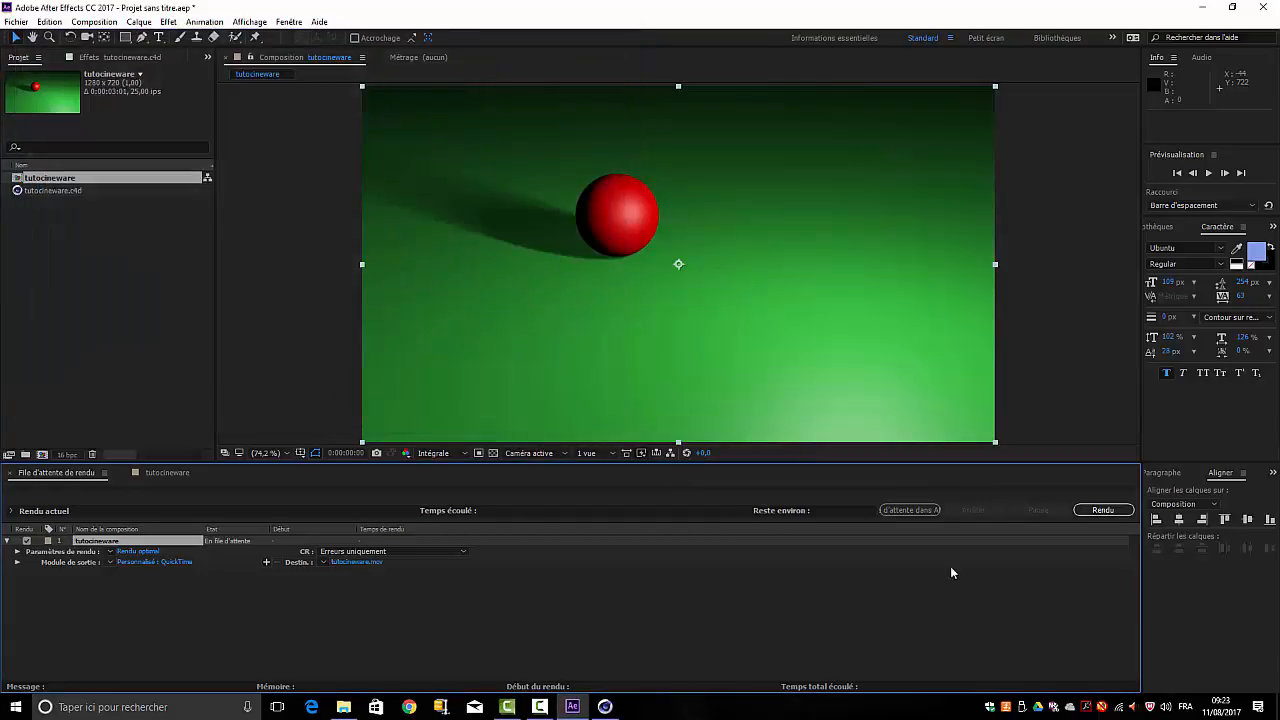
left_click(1103, 510)
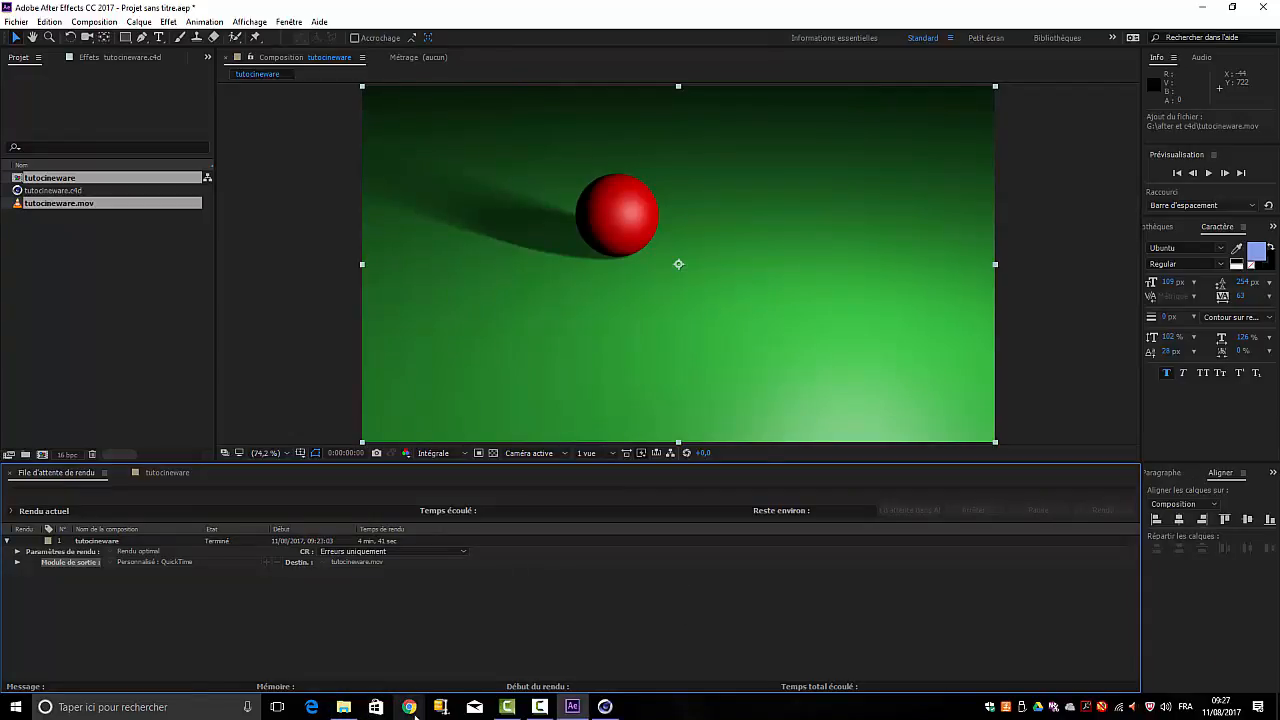
Switch to the file explorer and open the rendered tutocineware.mov in VLC to watch it.
mouse_move(353, 711)
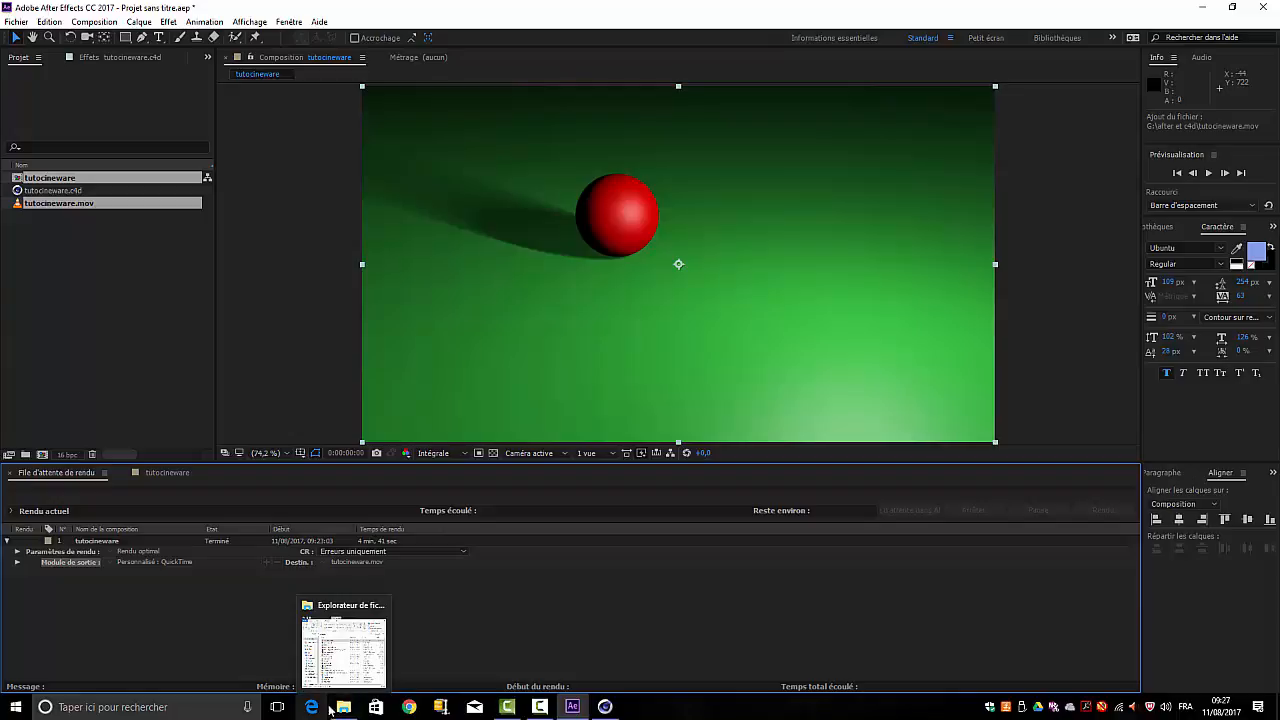
left_click(344, 710)
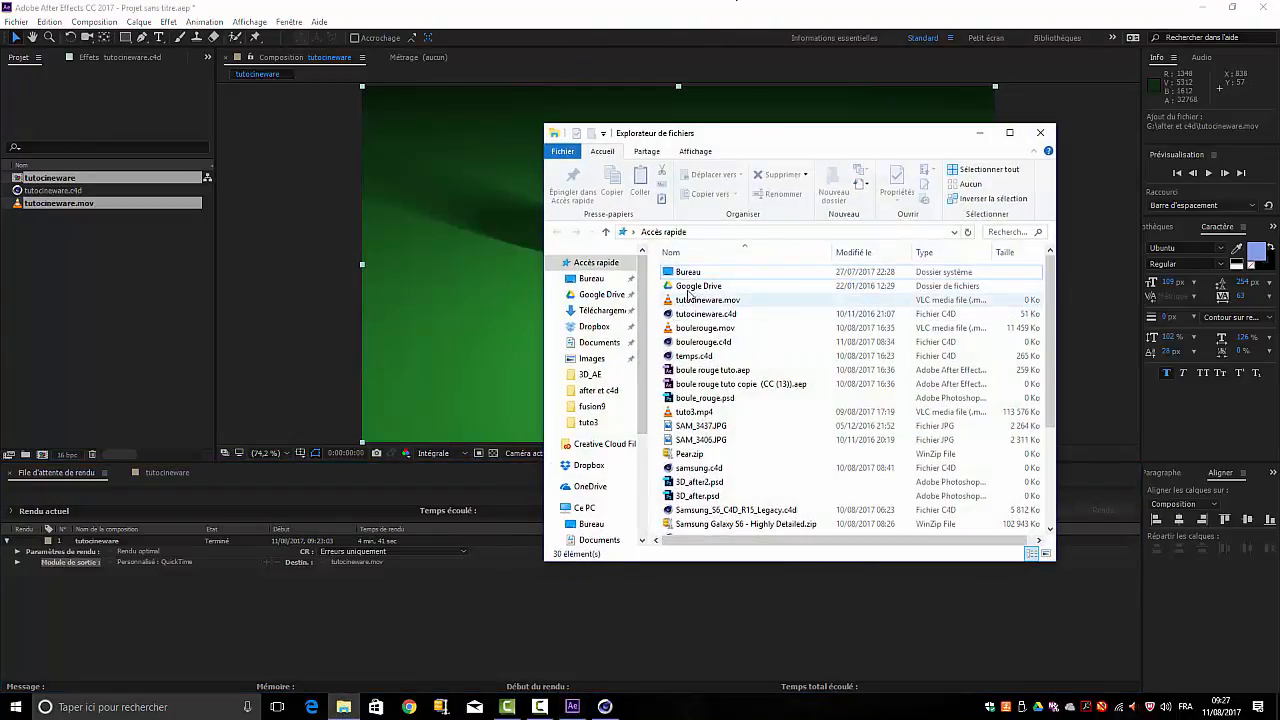
left_click(695, 301)
double_click(695, 301)
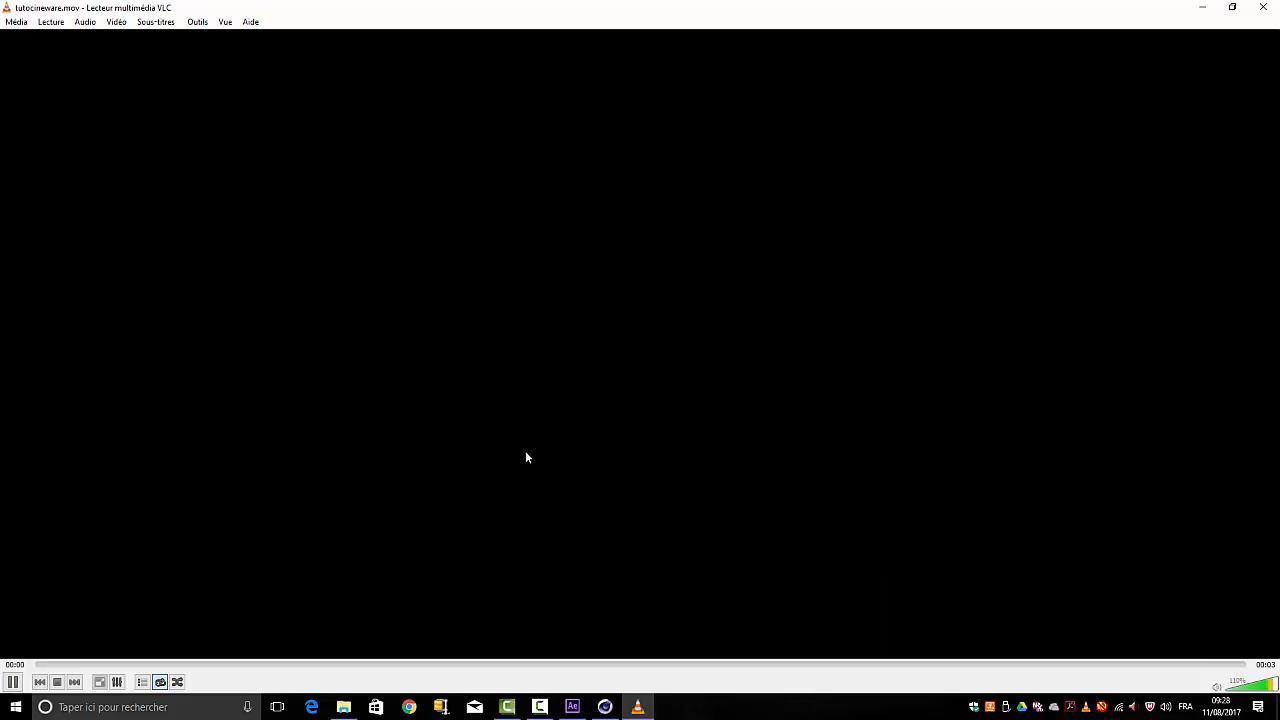